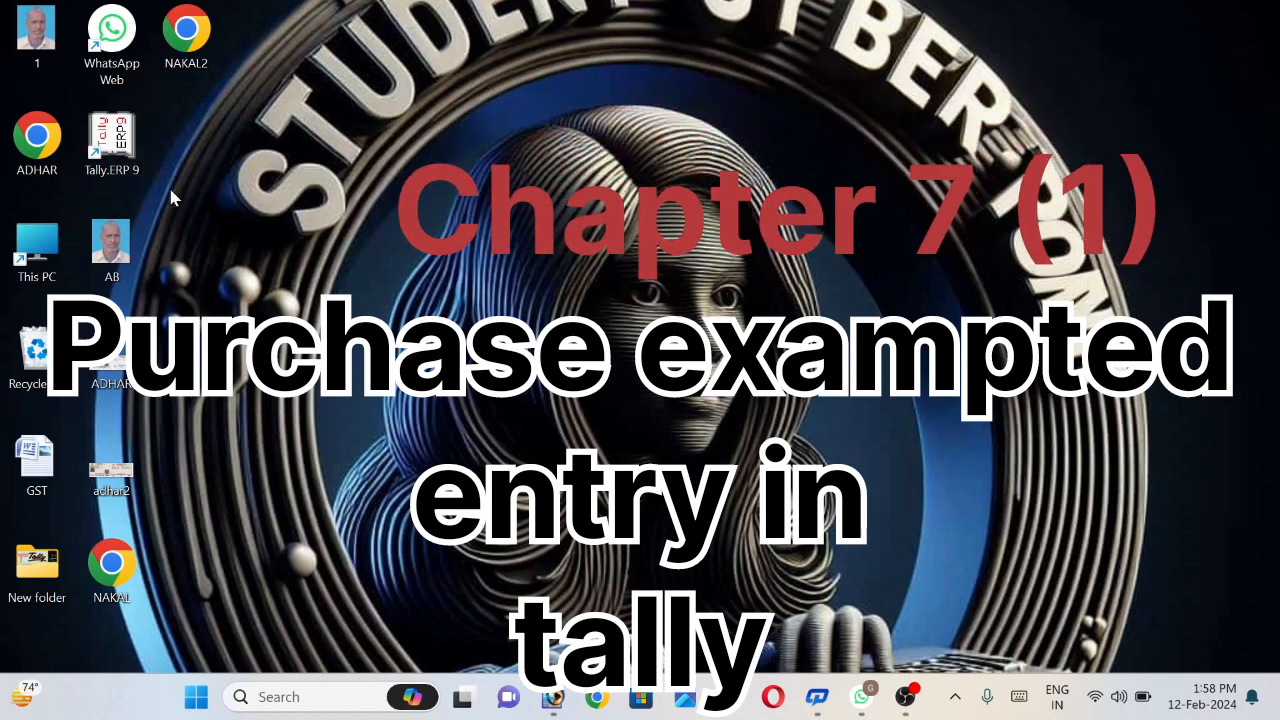
- Launch Tally.ERP 9 and start it in Educational Mode
double_click(118, 150)
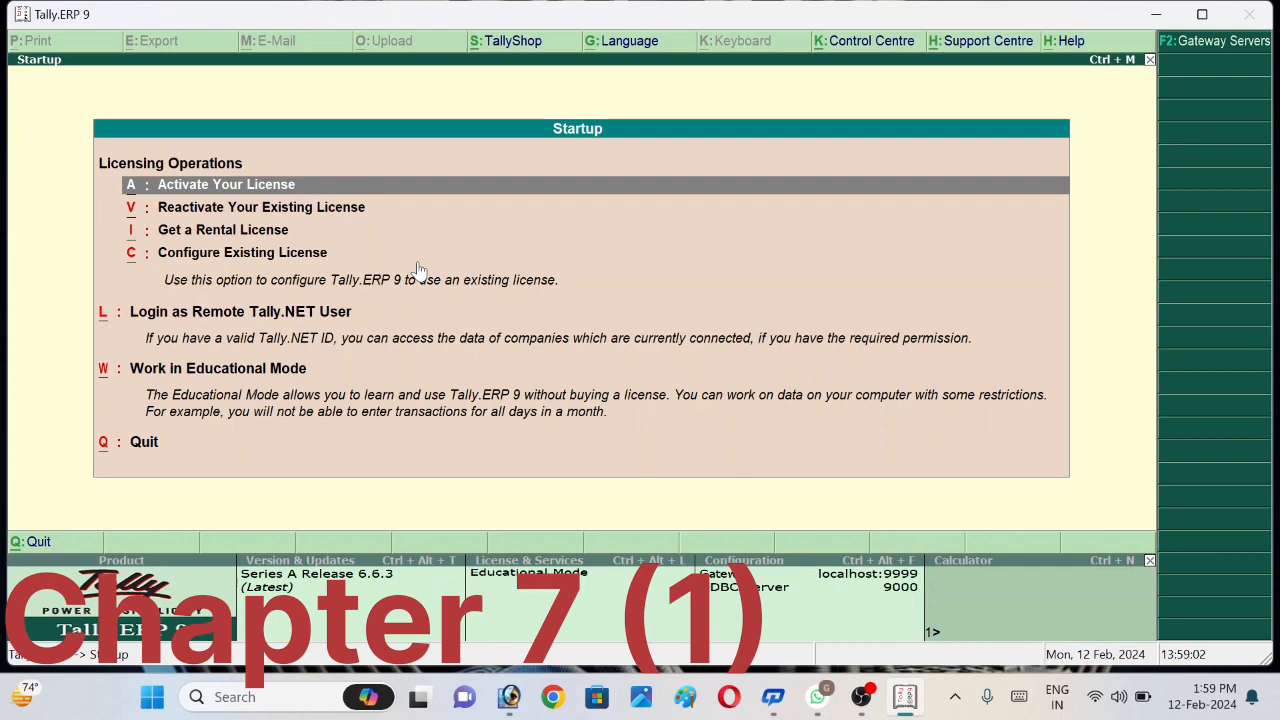
key("w")
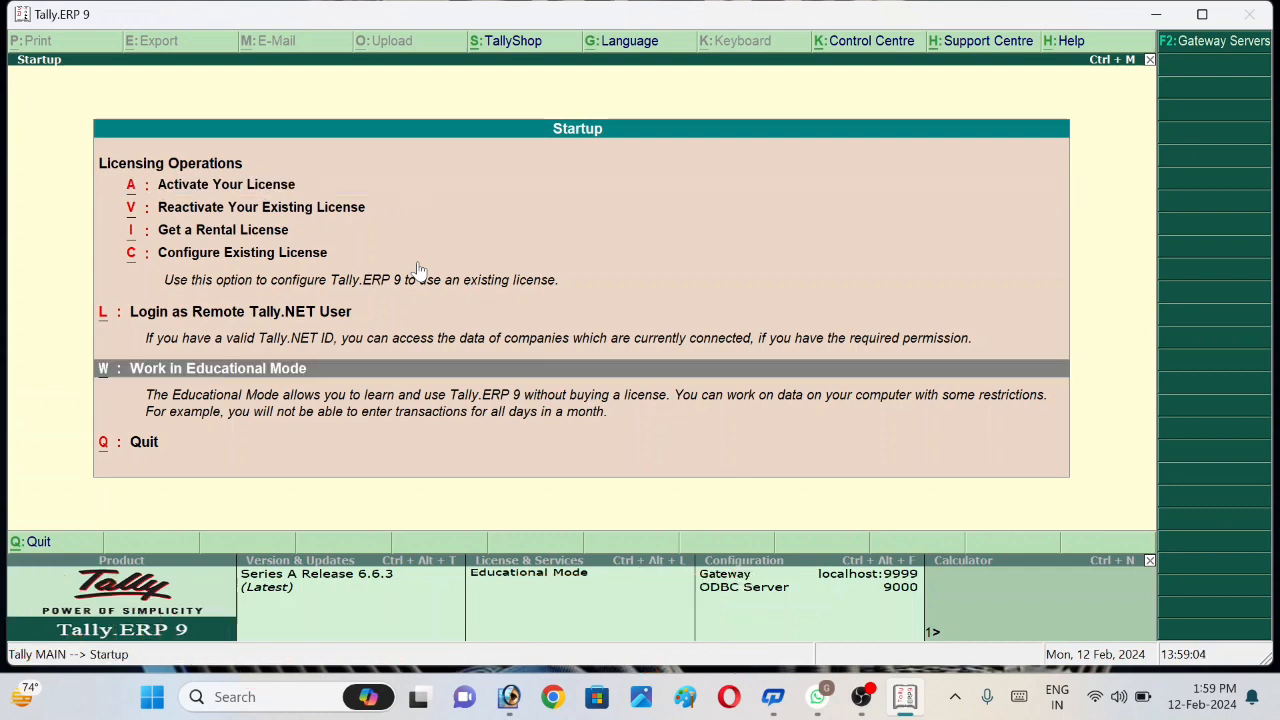
key("Return")
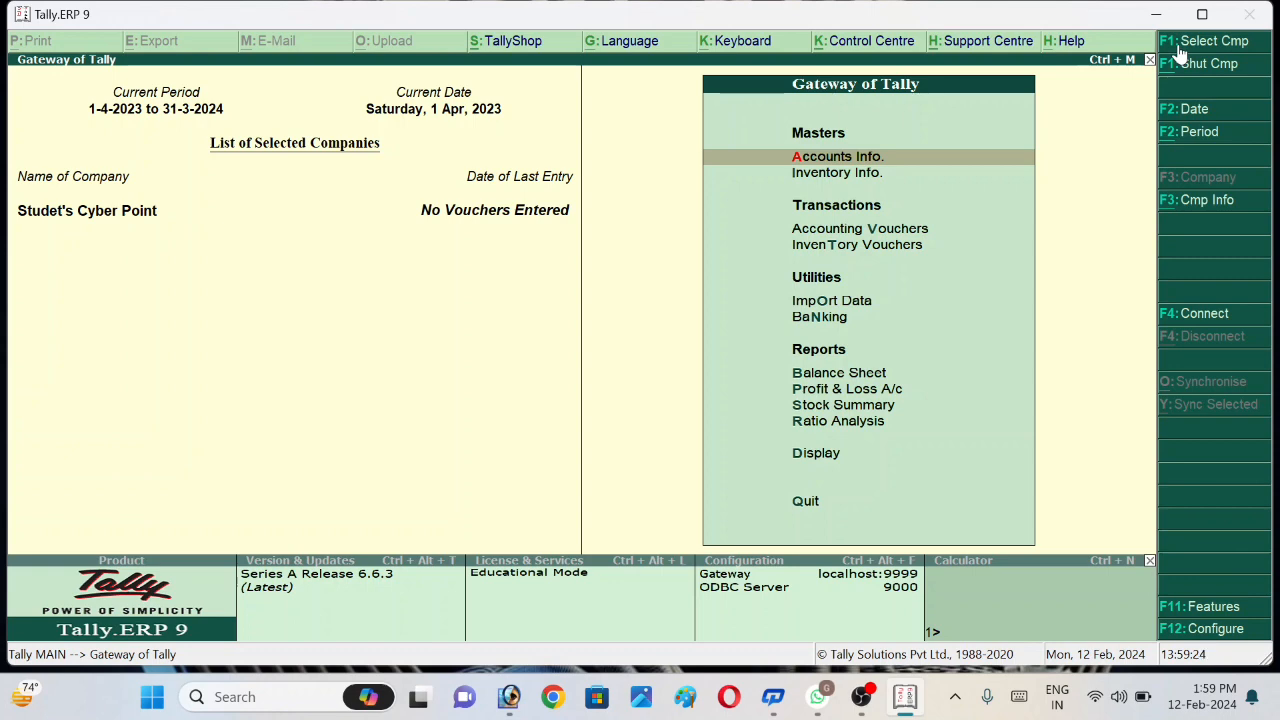
- Select the company Studet's Cyber Point as the working company
left_click(1178, 43)
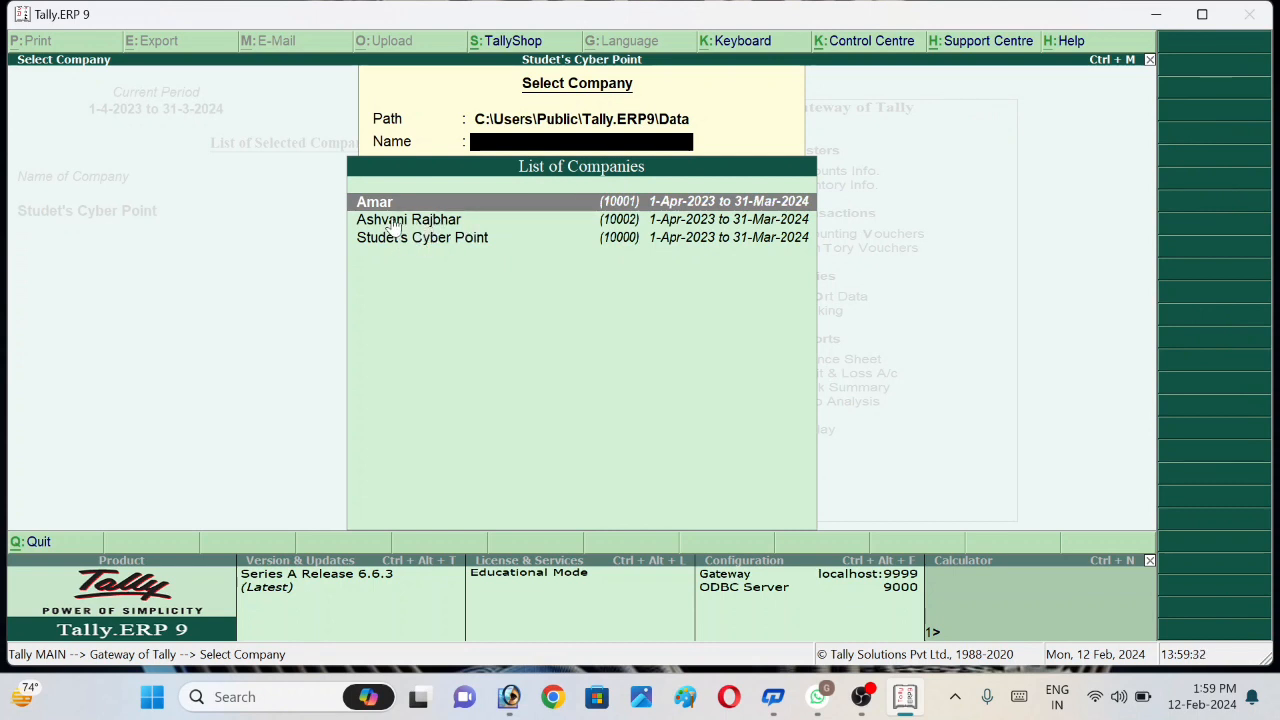
key("Down")
key("Down")
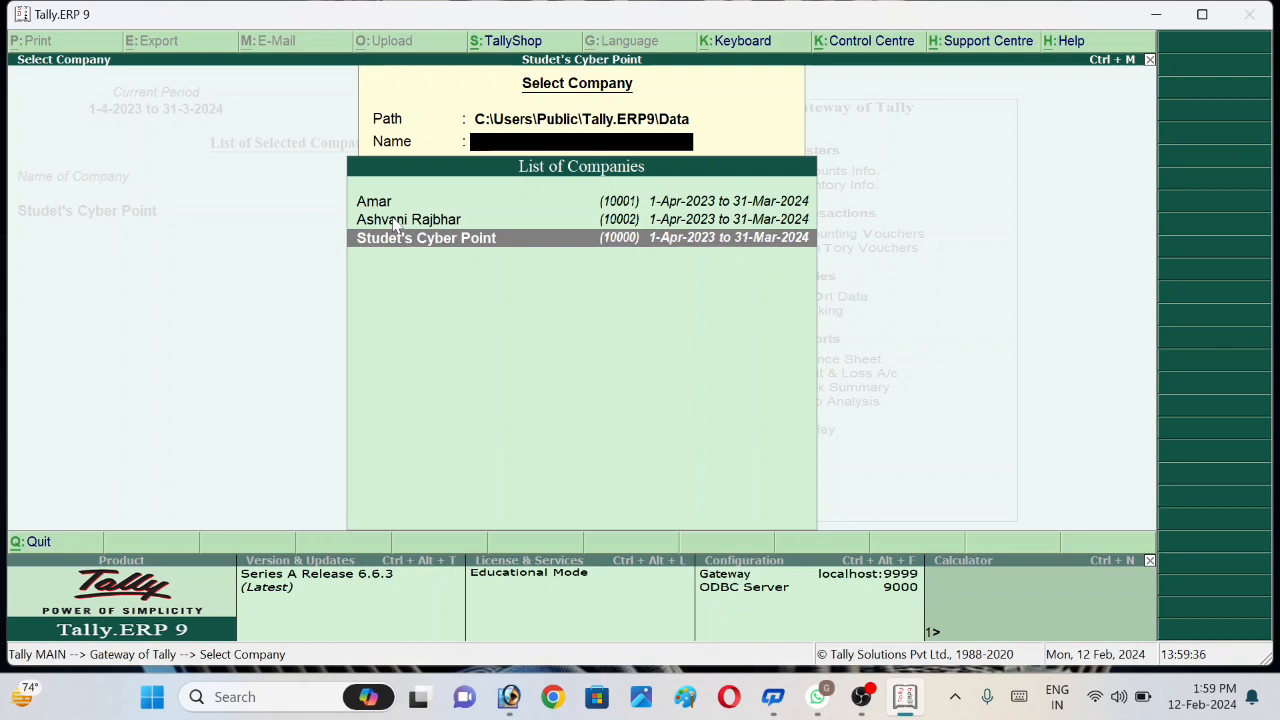
key("Up")
key("Down")
key("Return")
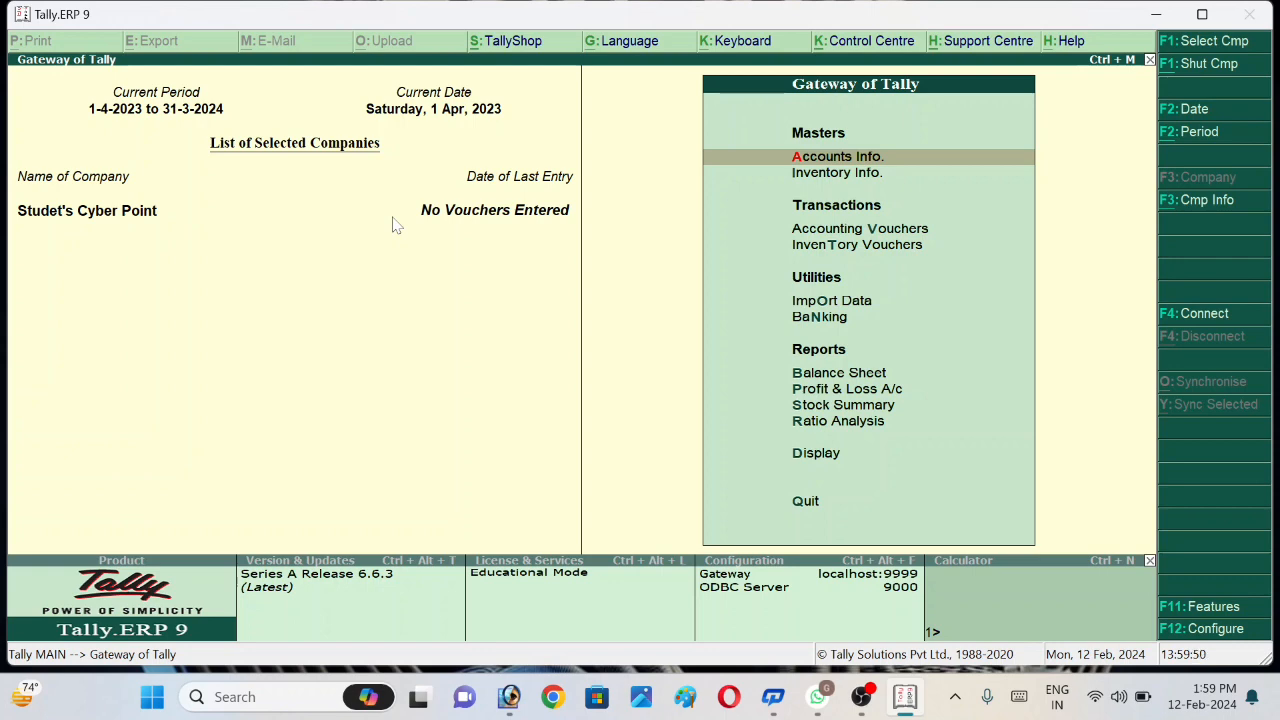
- Start a new Purchase accounting voucher in item invoice mode
key("Down")
key("Down")
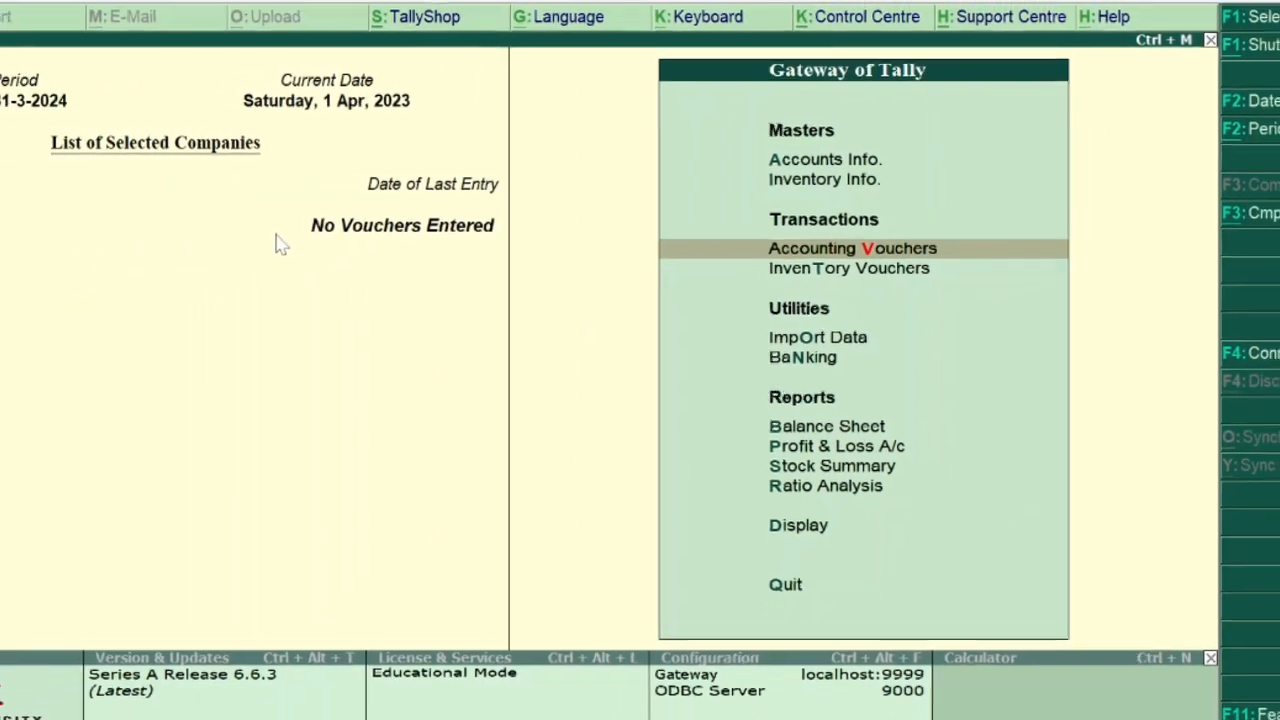
key("Return")
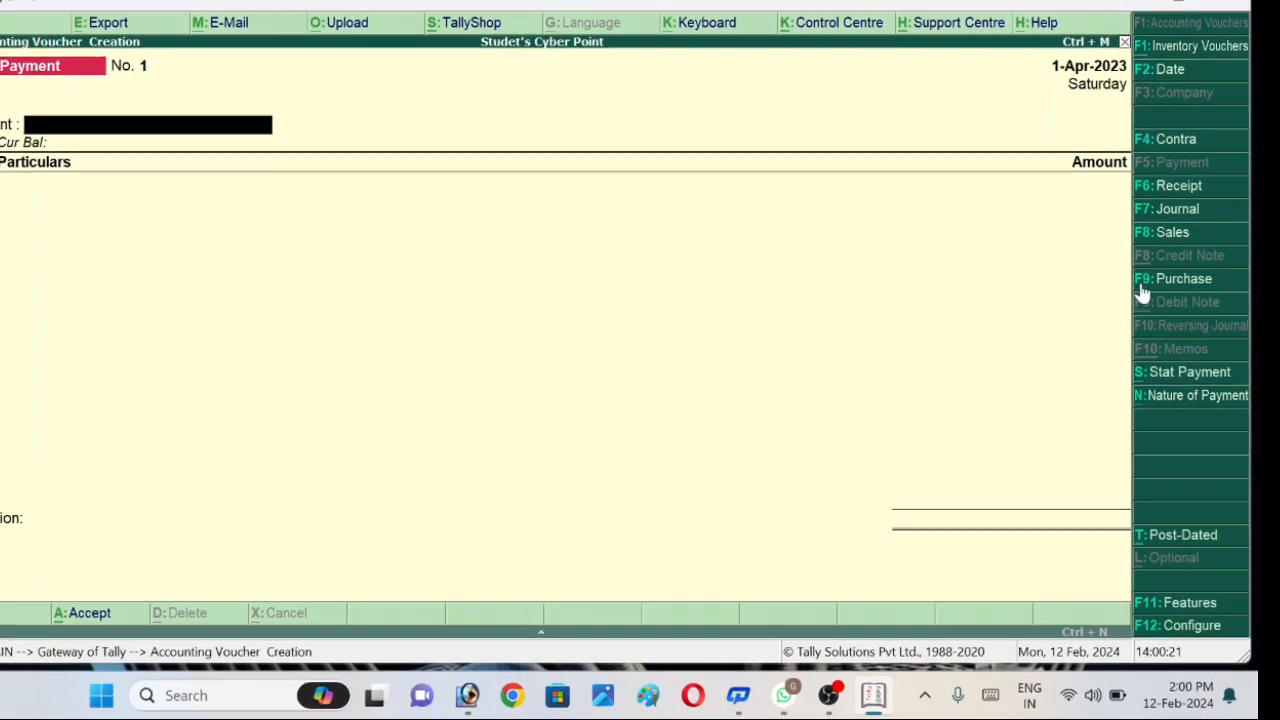
left_click(1140, 290)
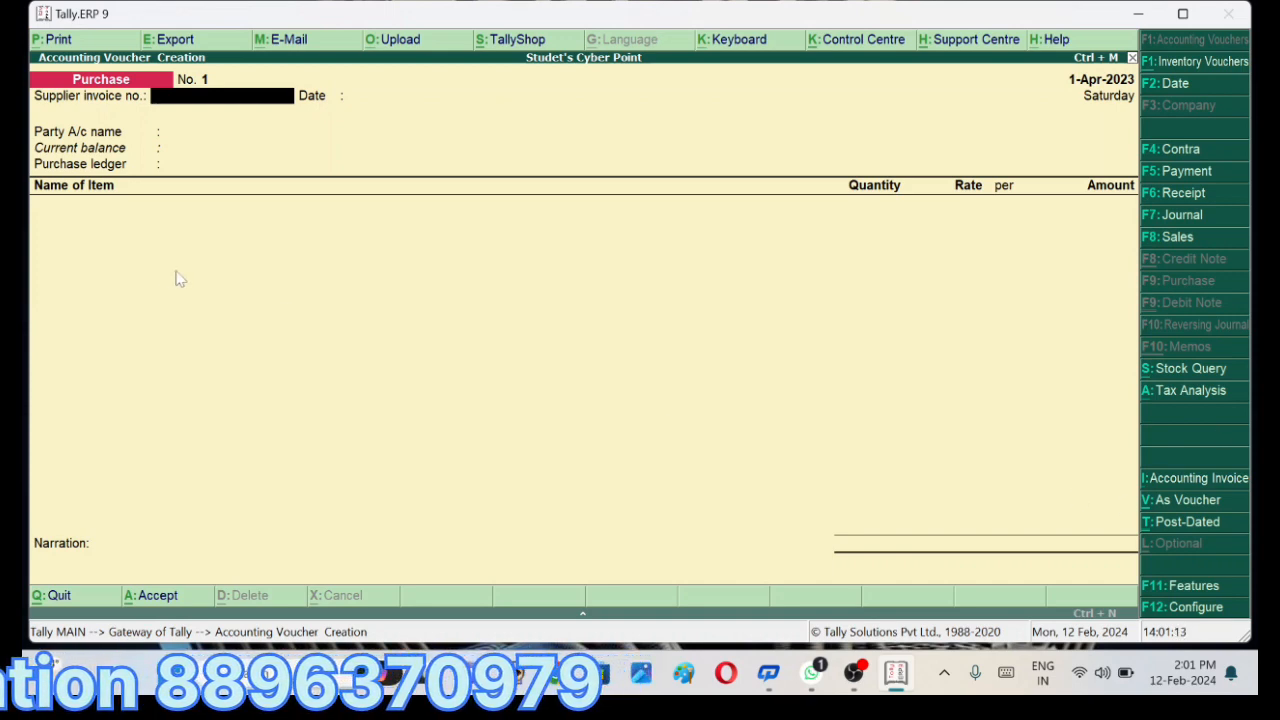
key("ctrl+i")
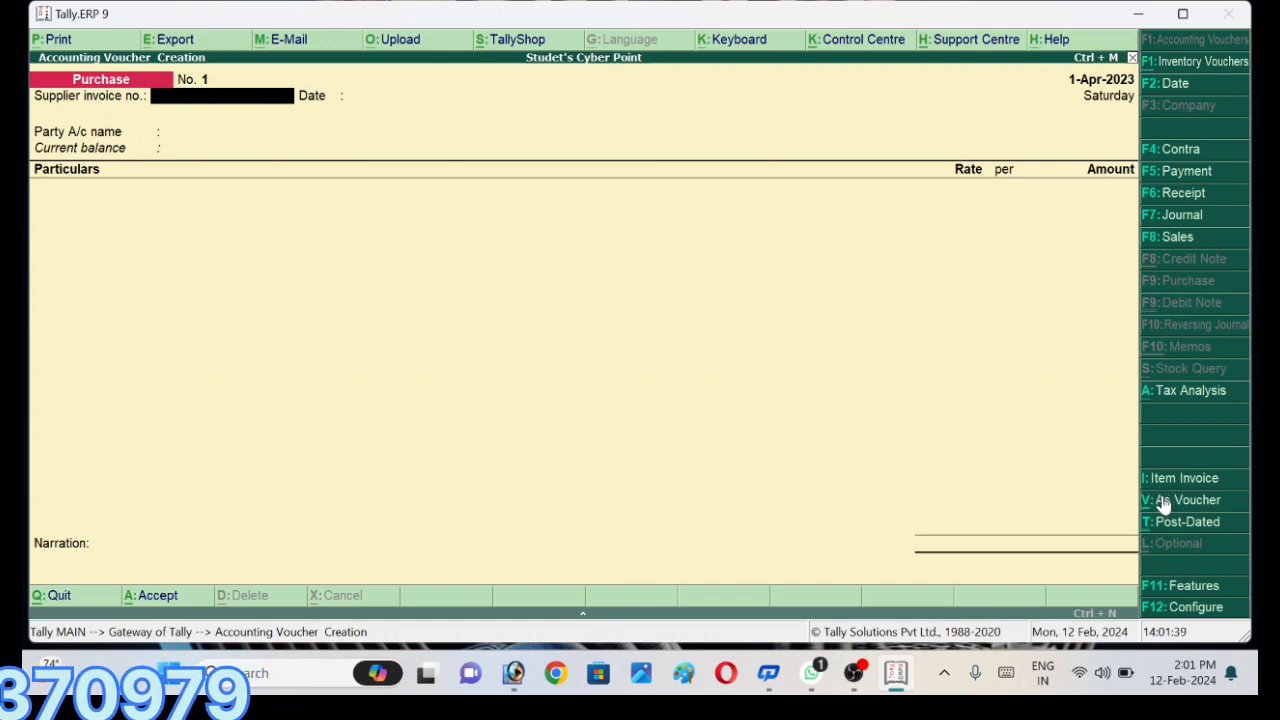
key("alt+i")
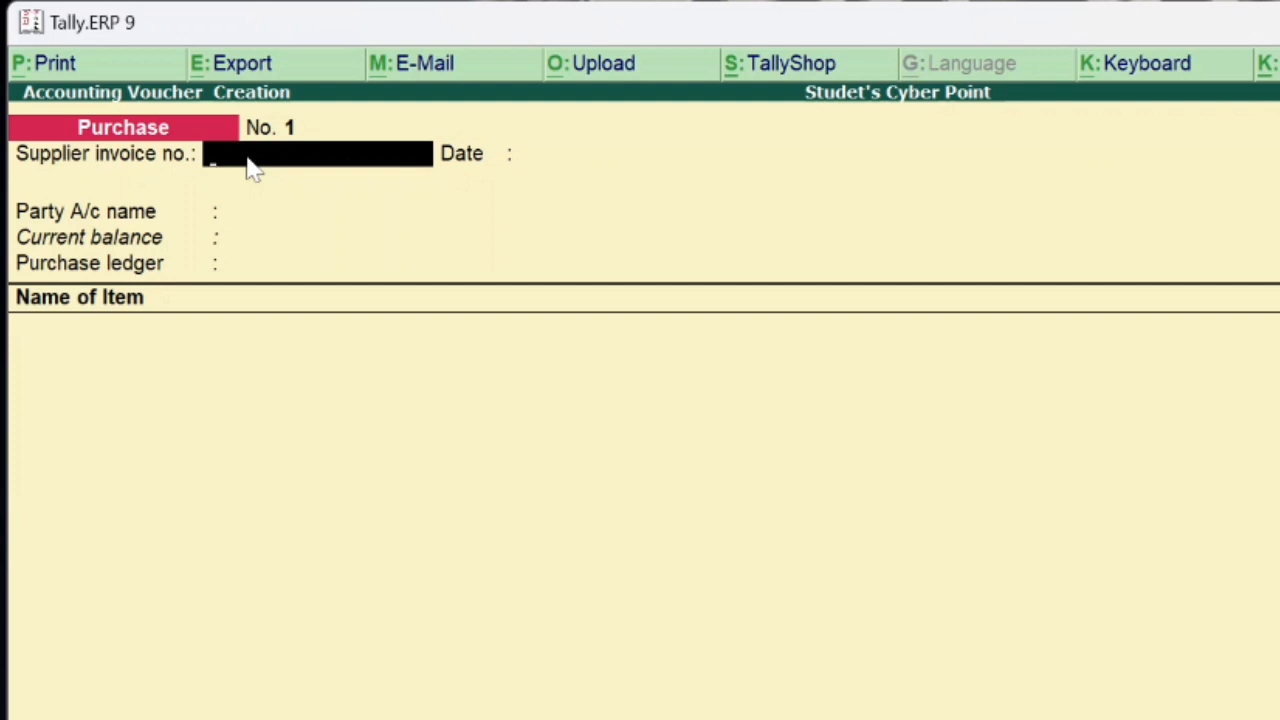
- Enter the supplier invoice number in the purchase voucher and set the invoice date to 2-Feb-2023
type("123543")
key("Return")
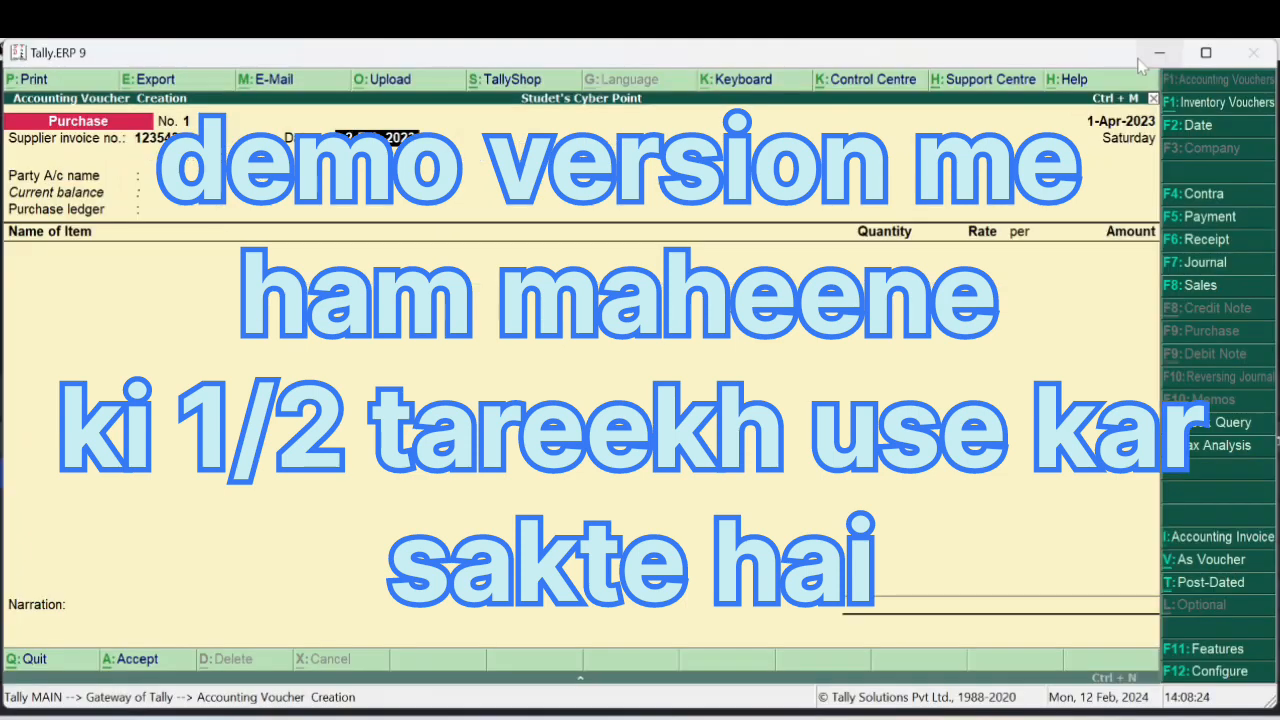
key("Return")
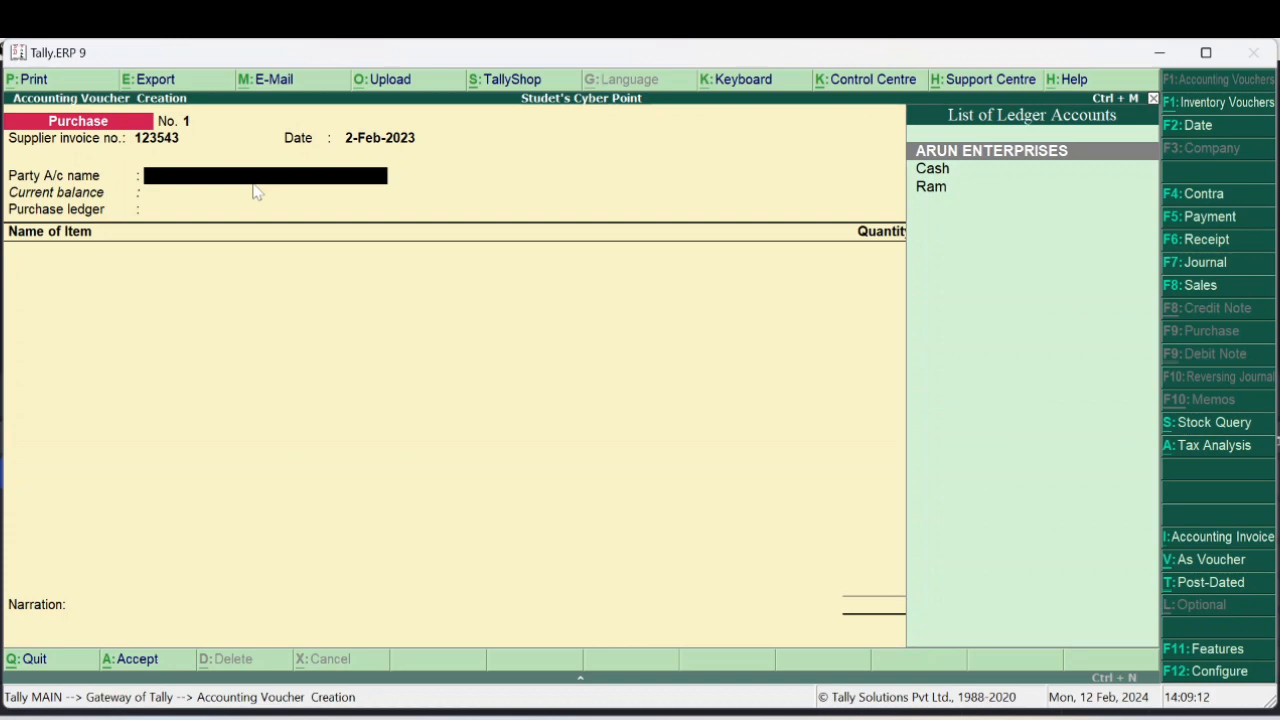
key("alt+c")
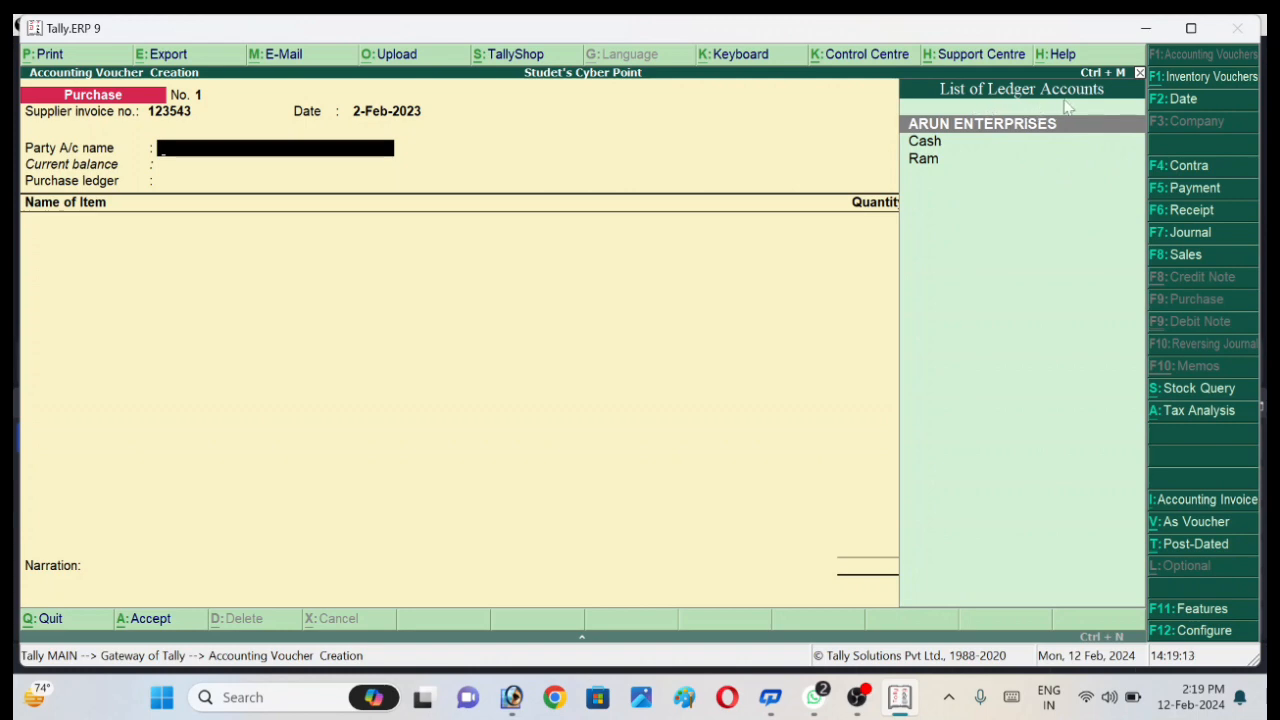
left_click(947, 141)
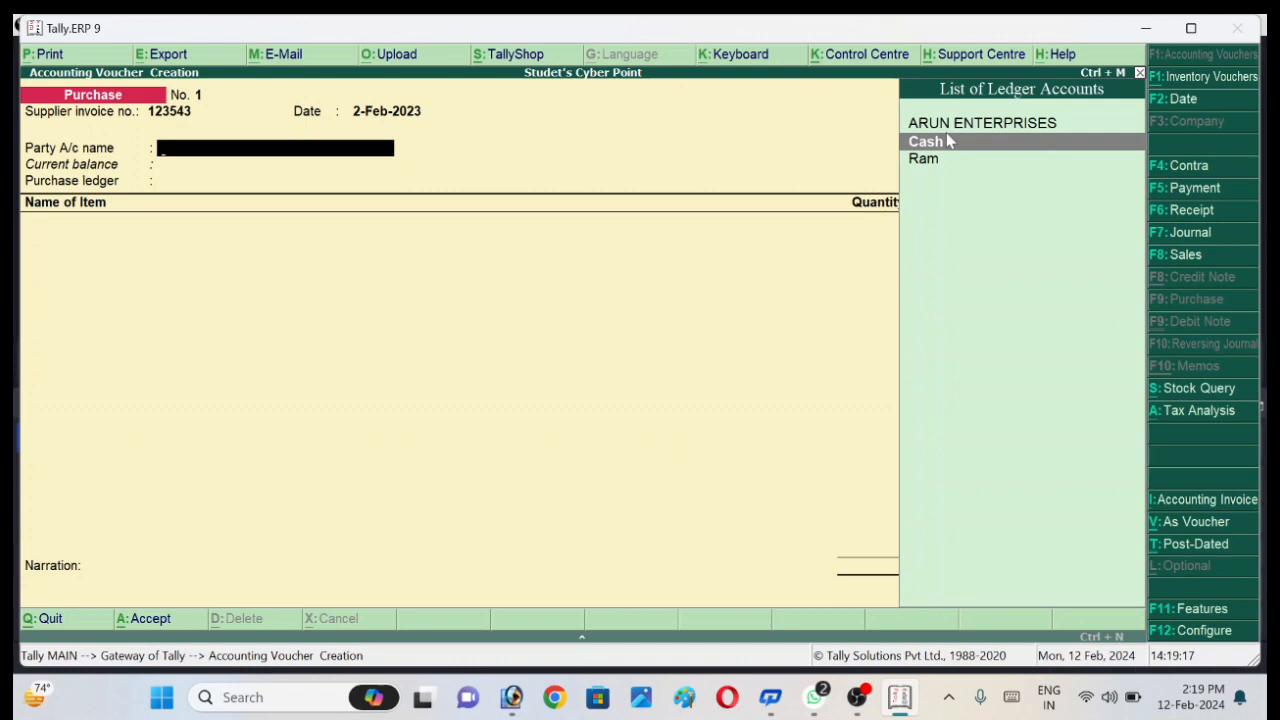
key("Down")
key("Up")
key("Up")
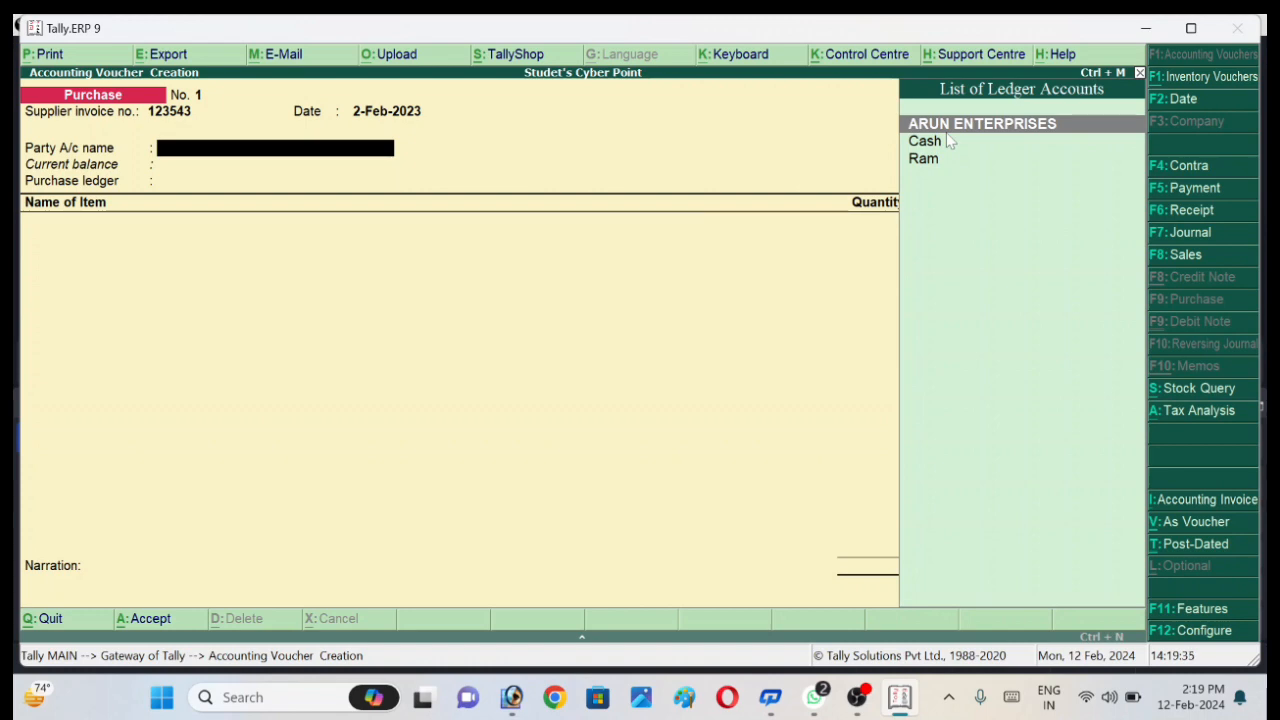
- Create a new party ledger named Student's Cyber Points from within the voucher, leaving the alias blank
key("alt+c")
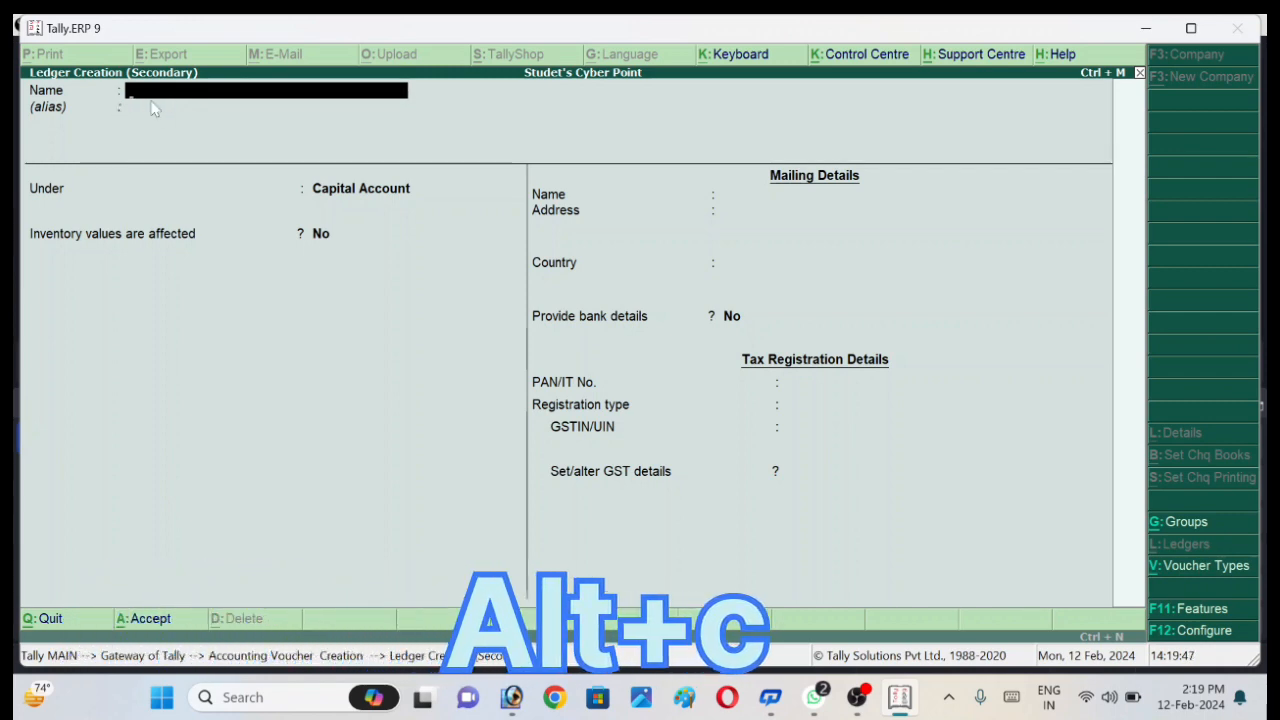
type("Stde")
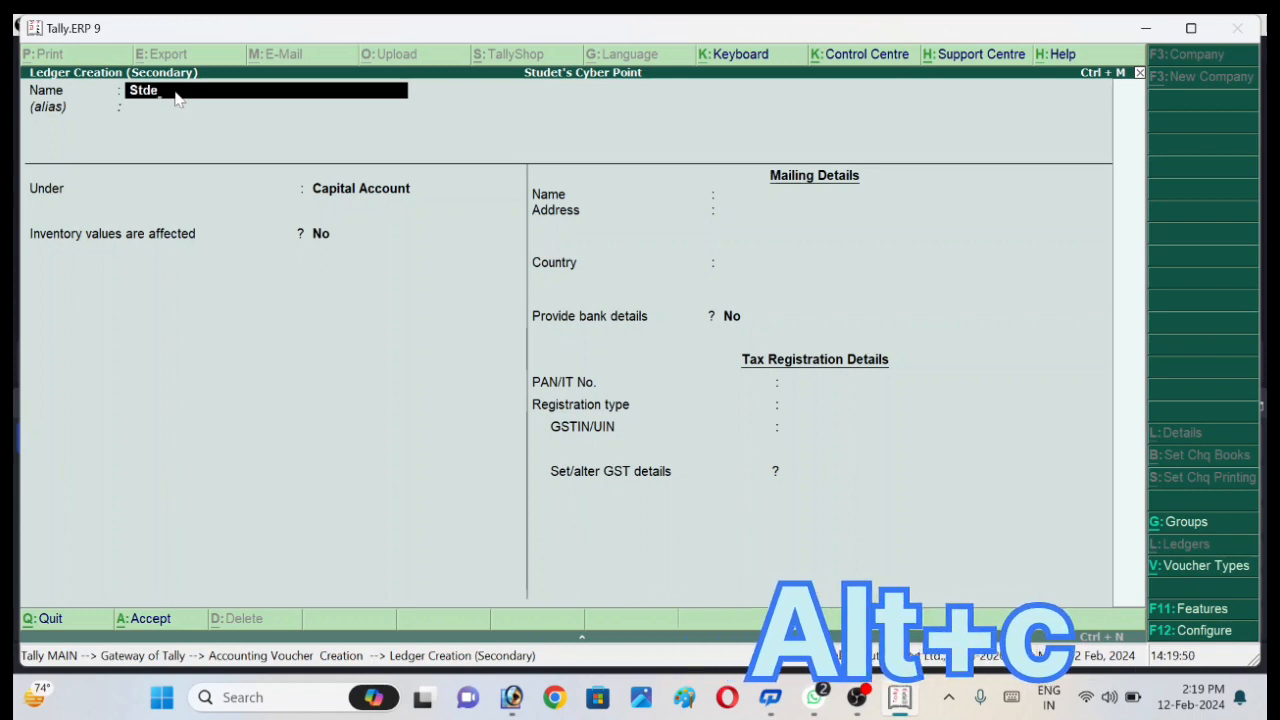
key("BackSpace")
key("BackSpace")
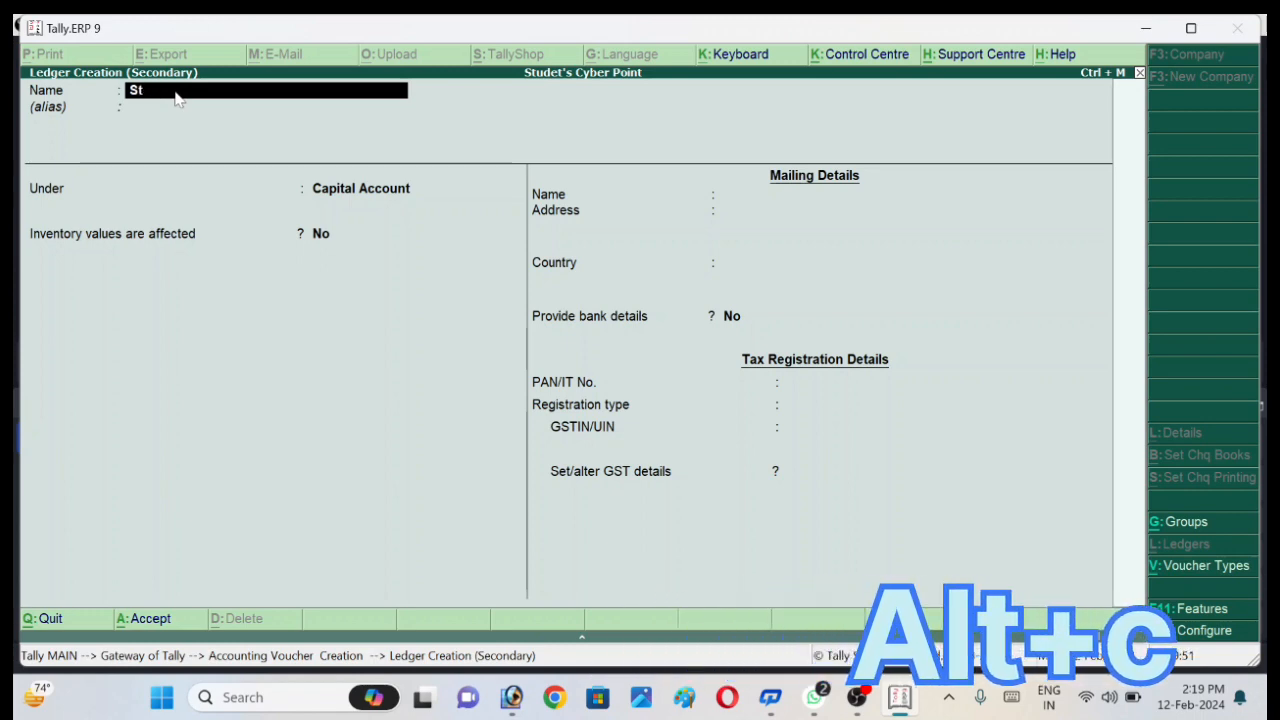
type("uden")
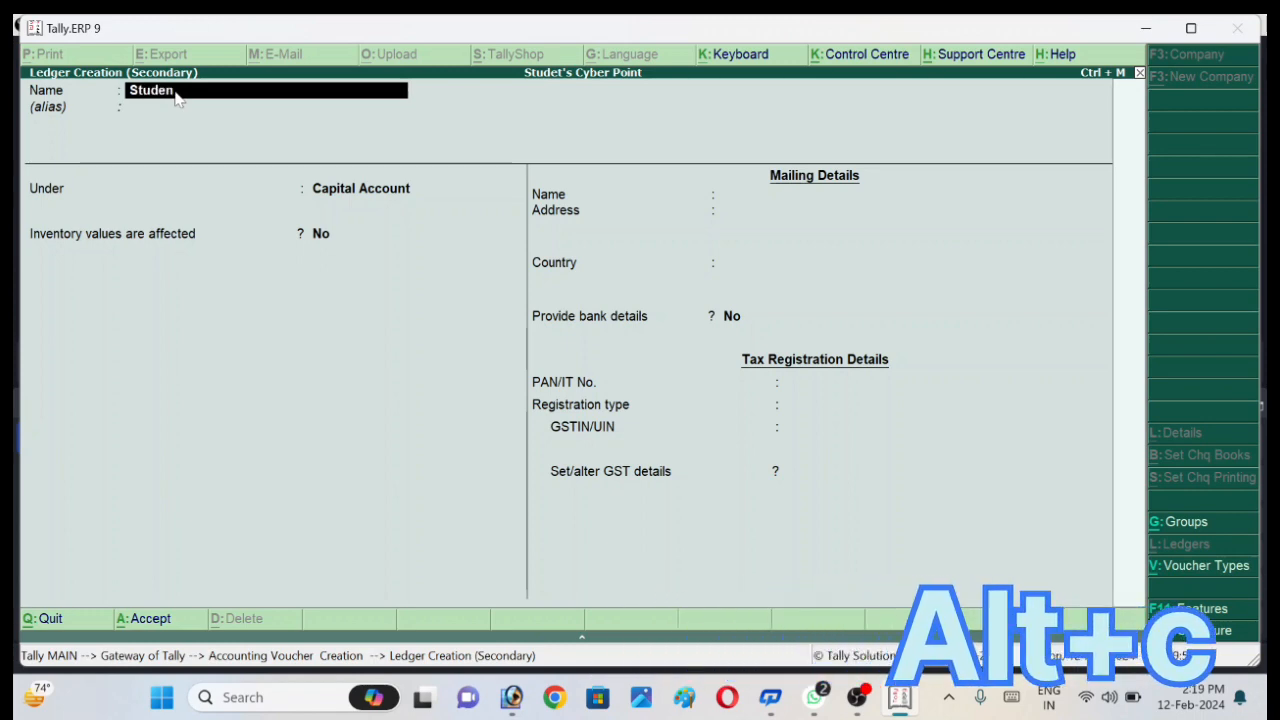
type("ts")
key("BackSpace")
type("'s Cyber")
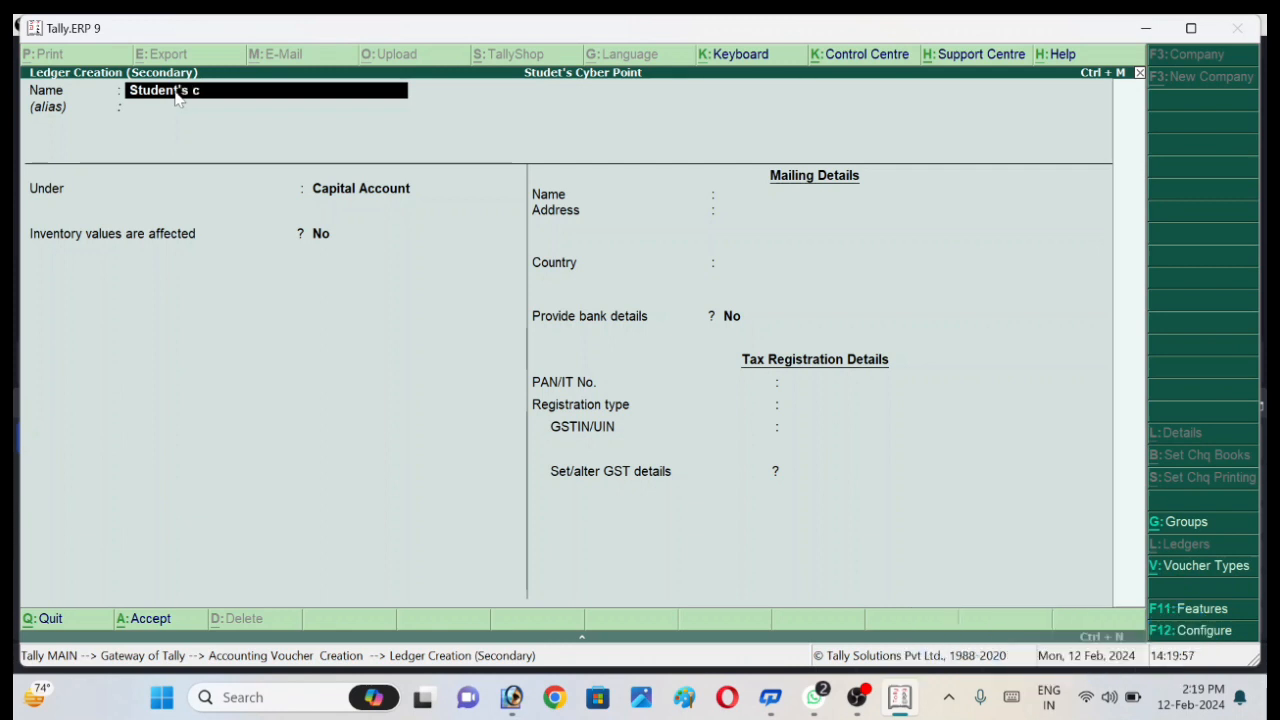
type(" Points")
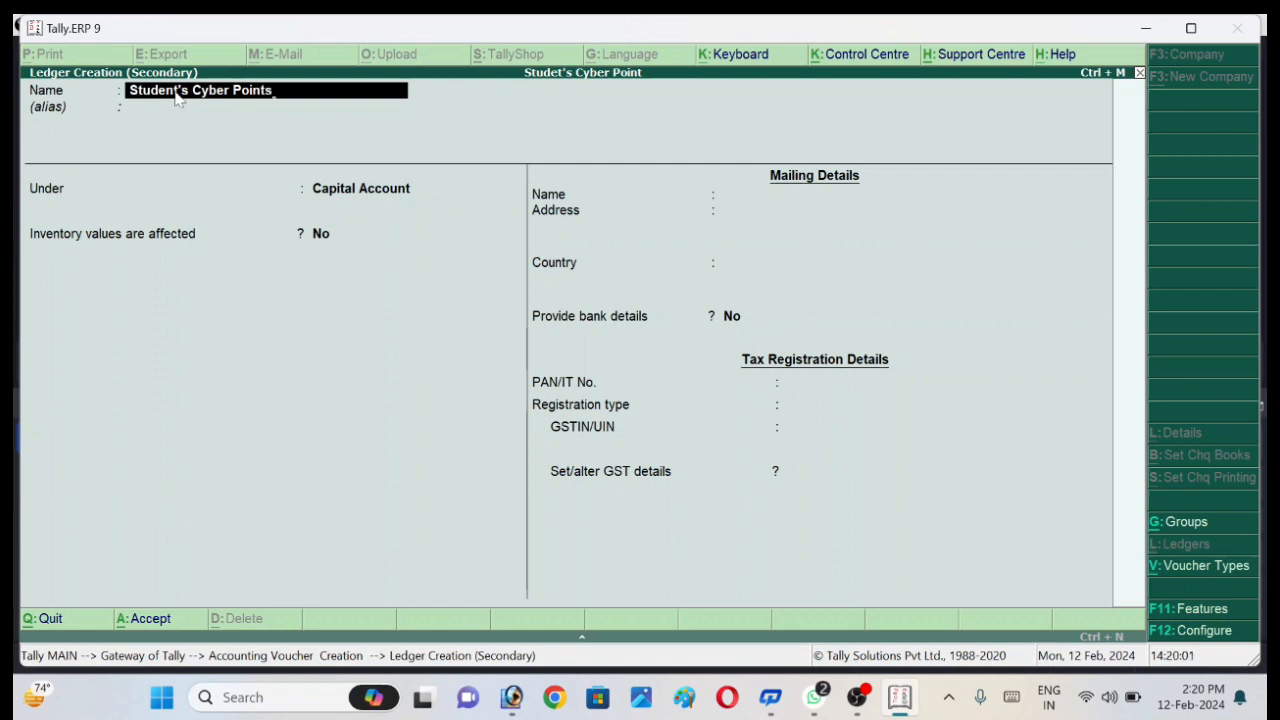
key("Return")
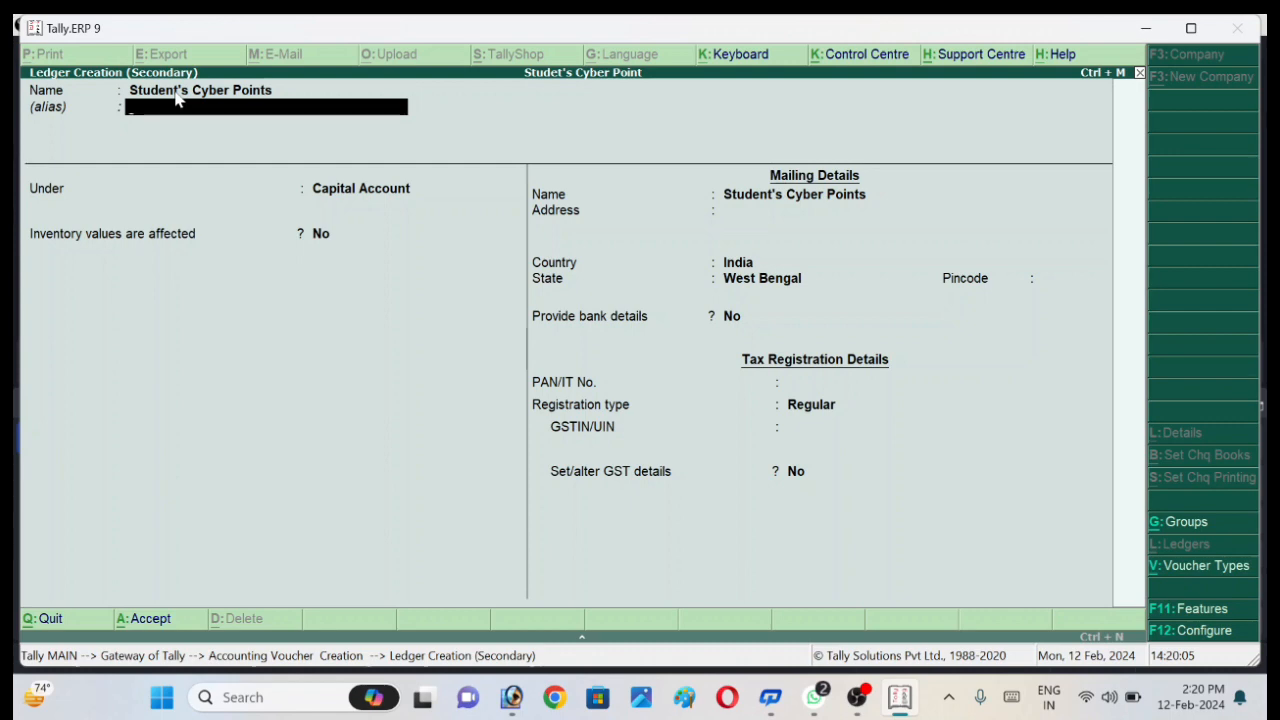
key("Return")
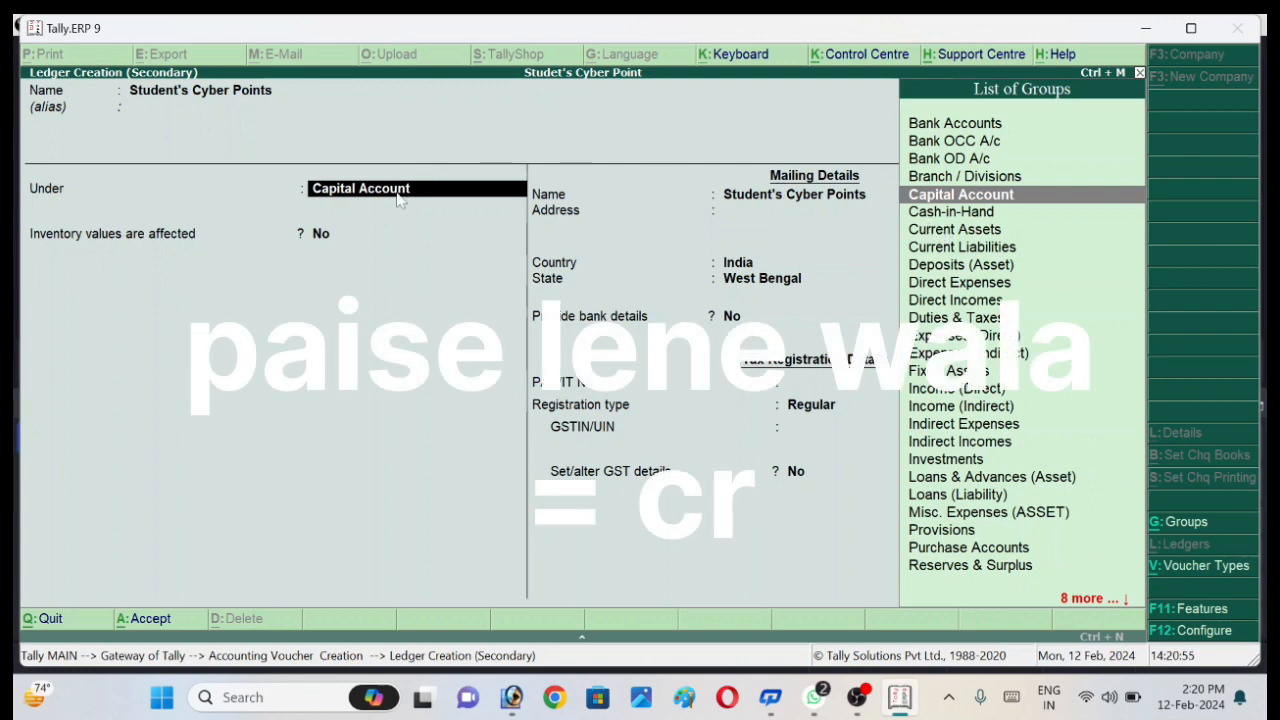
- Group the ledger under Sundry Creditors, keeping bill-by-bill balances and inventory effect at No and accepting the suggested mailing name
type("Su")
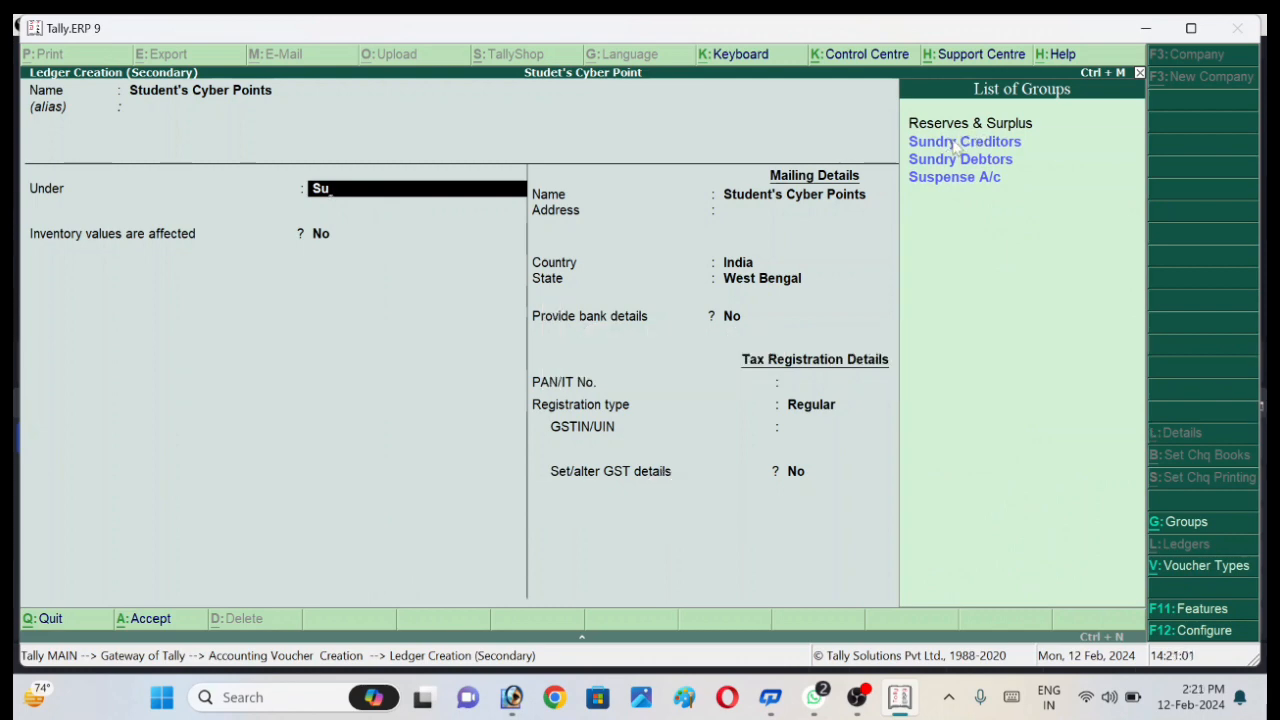
key("Down")
key("Down")
key("Up")
key("Up")
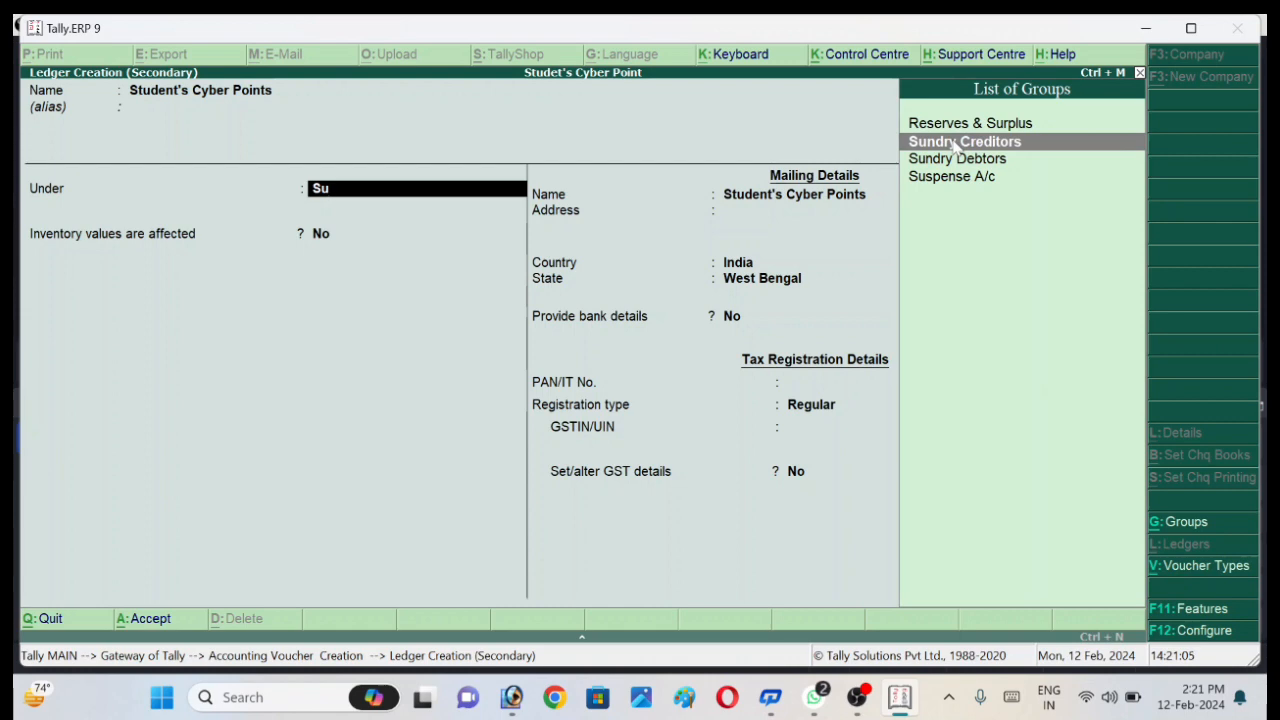
key("Return")
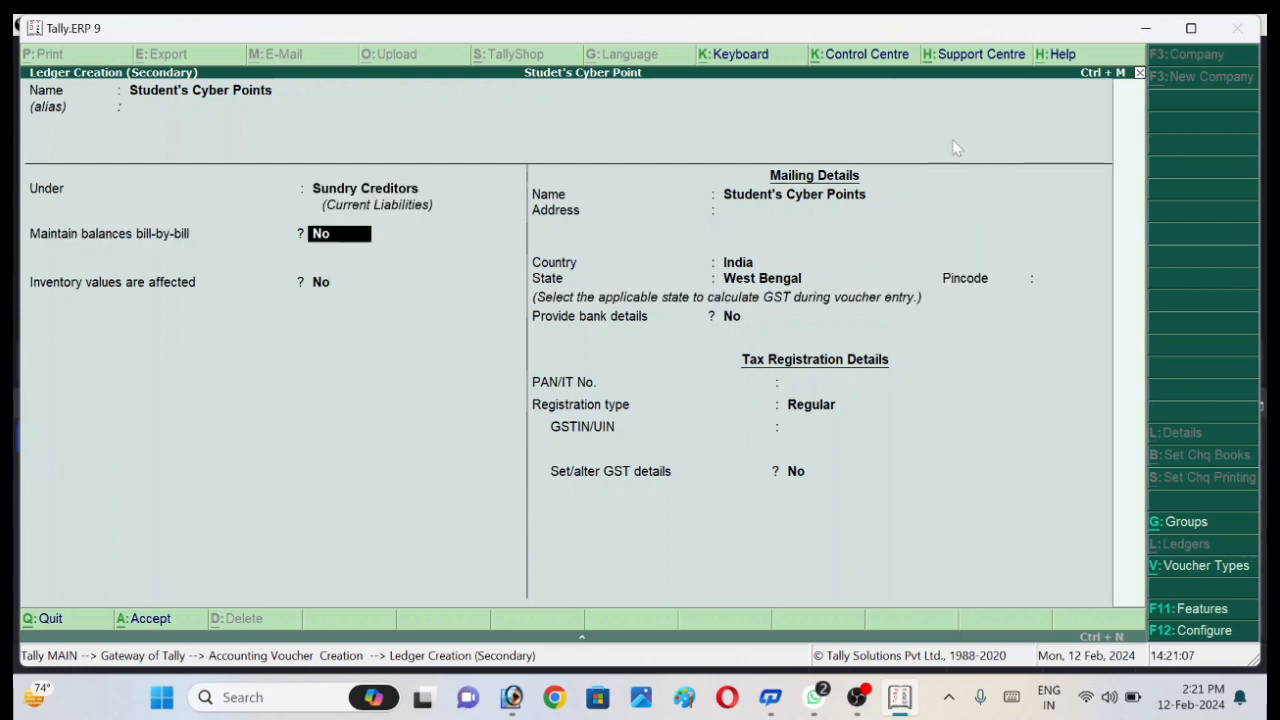
key("Return")
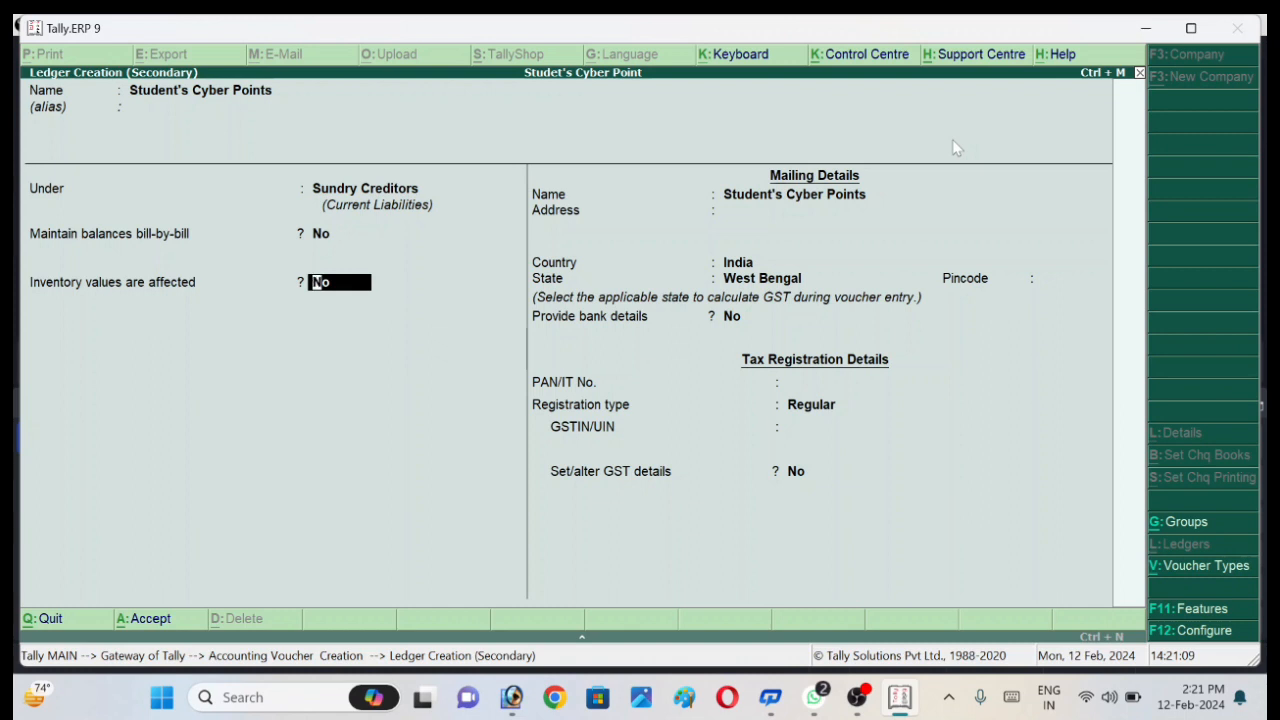
key("Return")
key("Return")
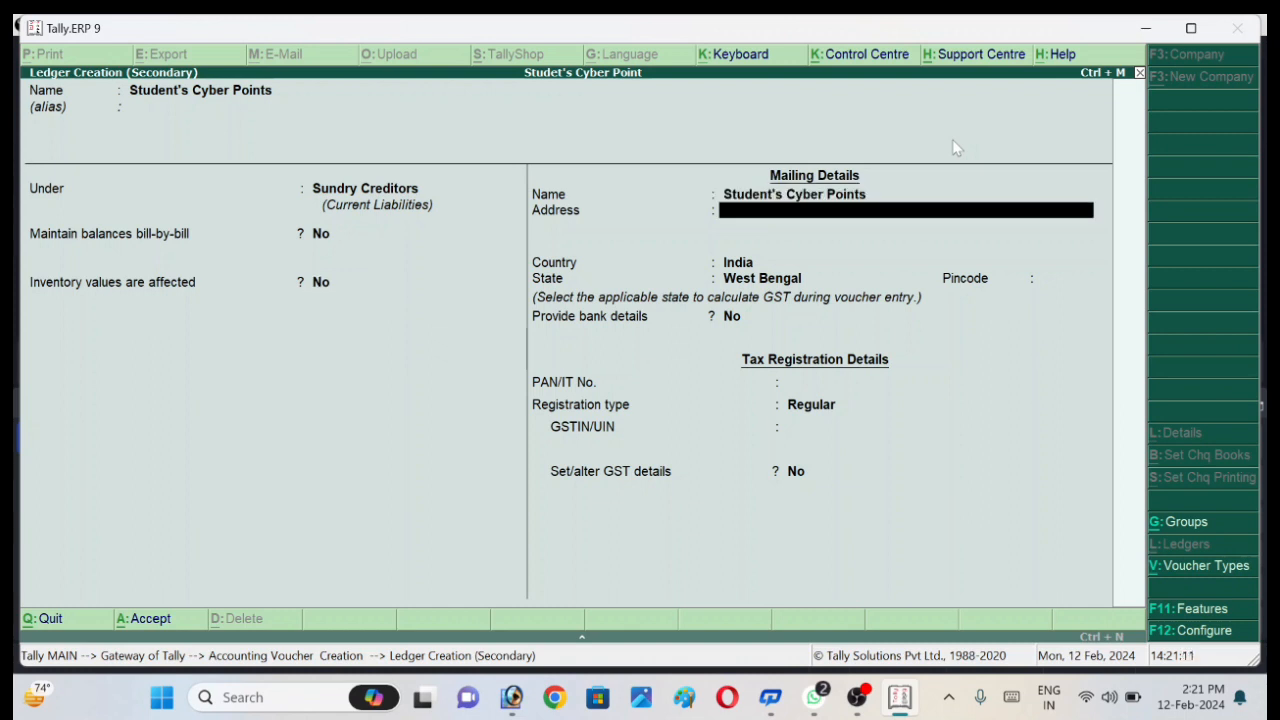
- Fill in the party's postal address, with the postal code on the second address line
type("Siswara N")
type("arve")
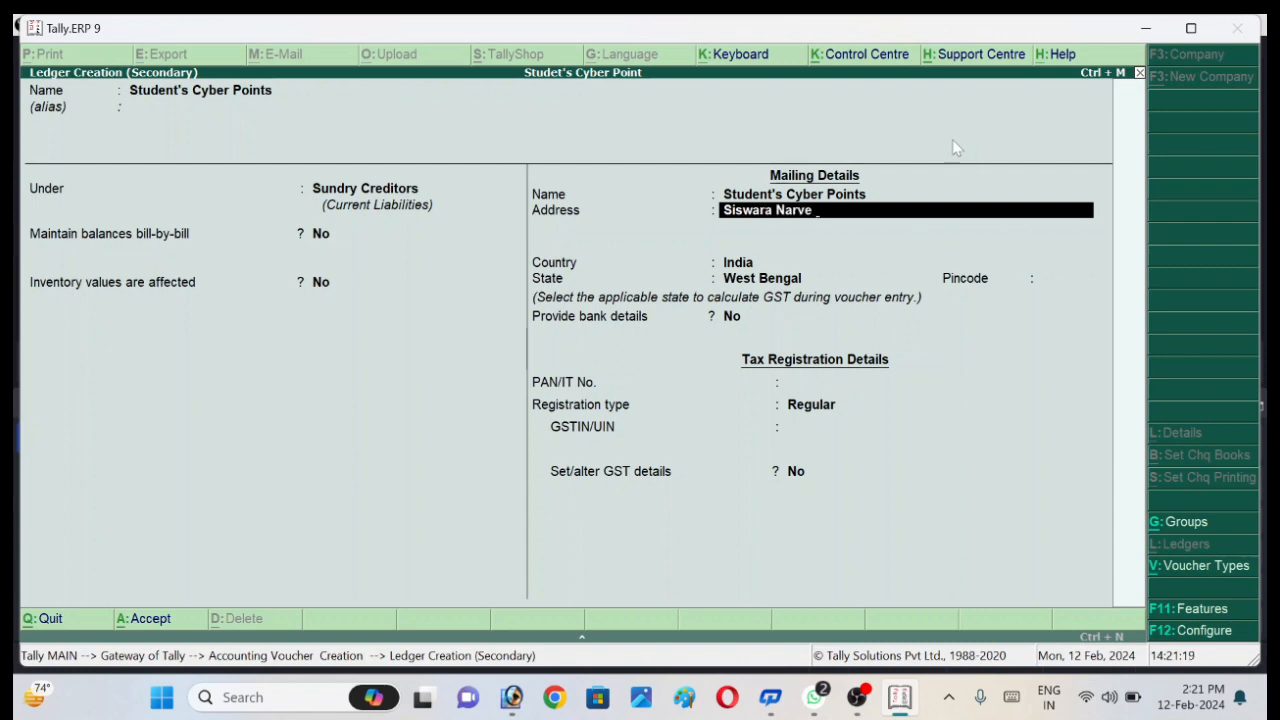
type(" Azamgarh")
key("Return")
type("2")
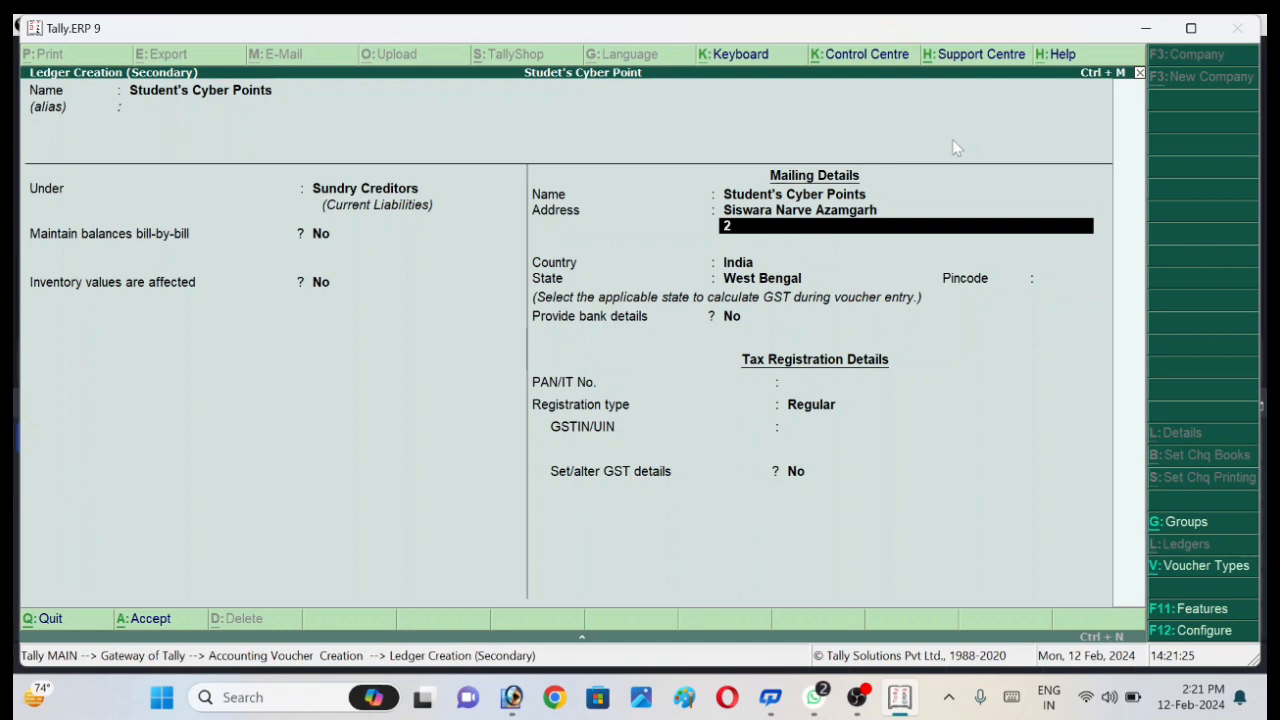
type("76303")
key("Return")
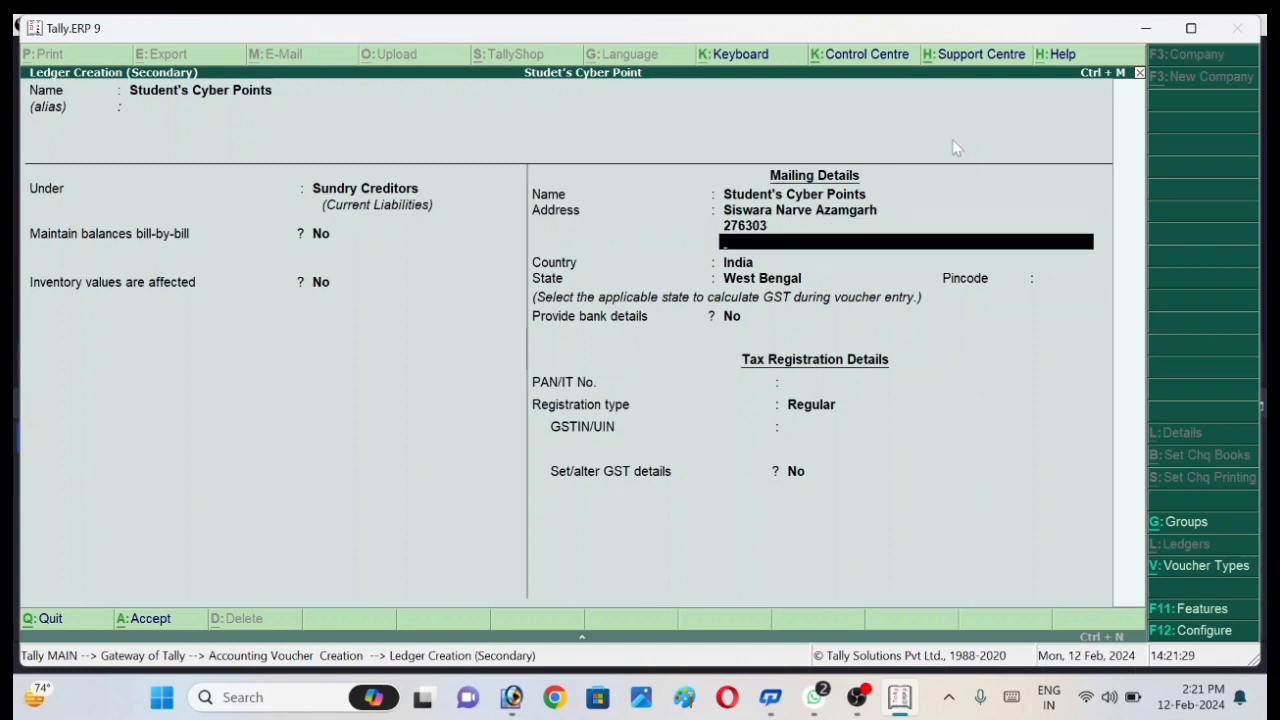
- Finish the supplier's mailing details with country India, state Uttar Pradesh and the postal code in the pincode field
key("Return")
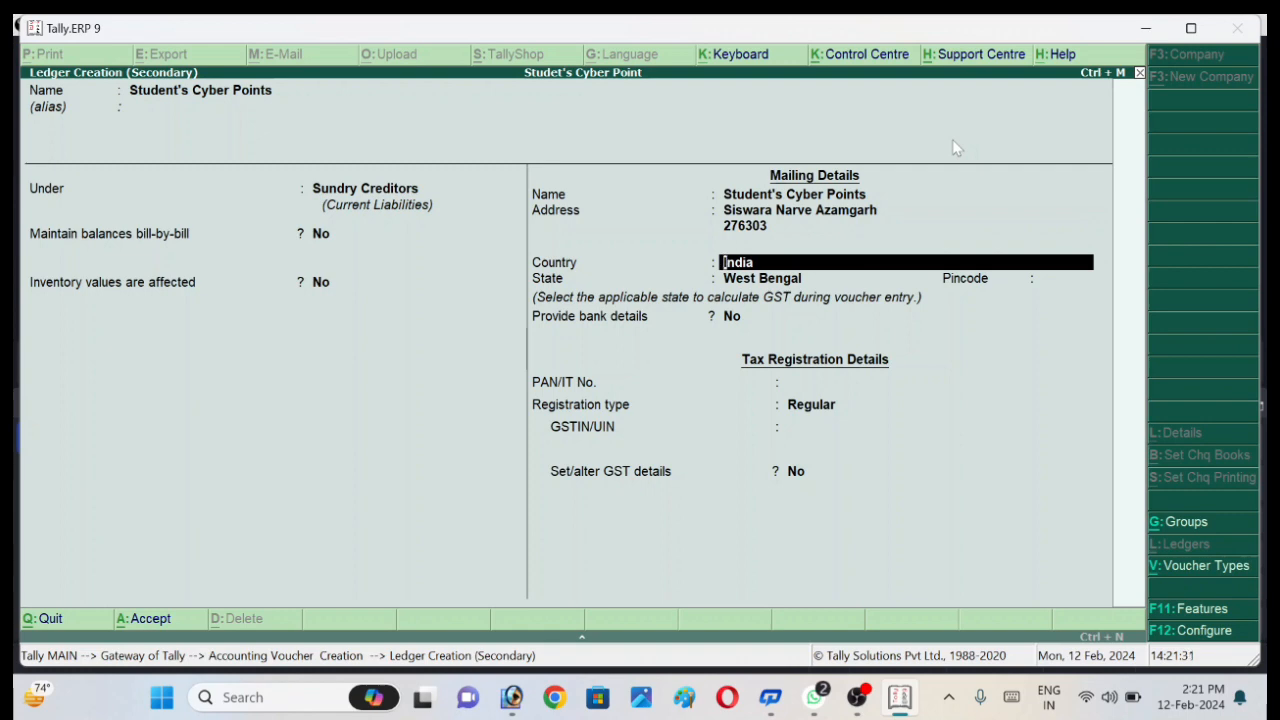
key("Return")
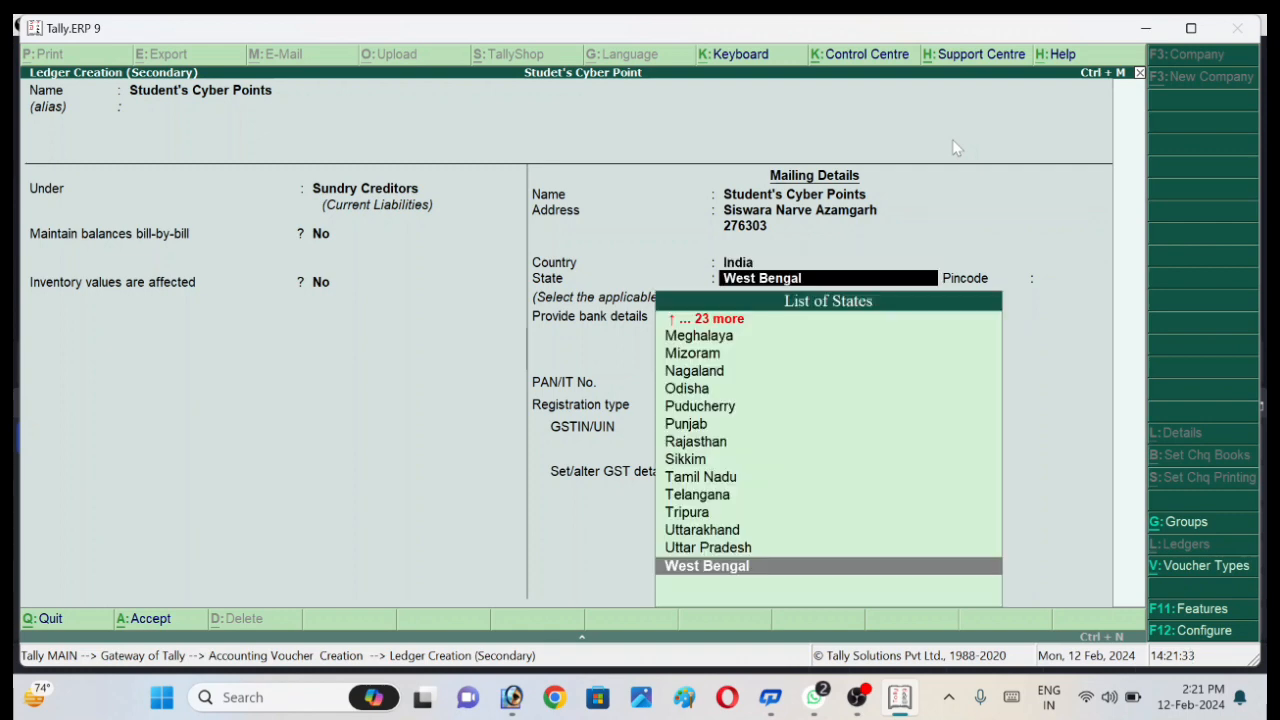
key("Up")
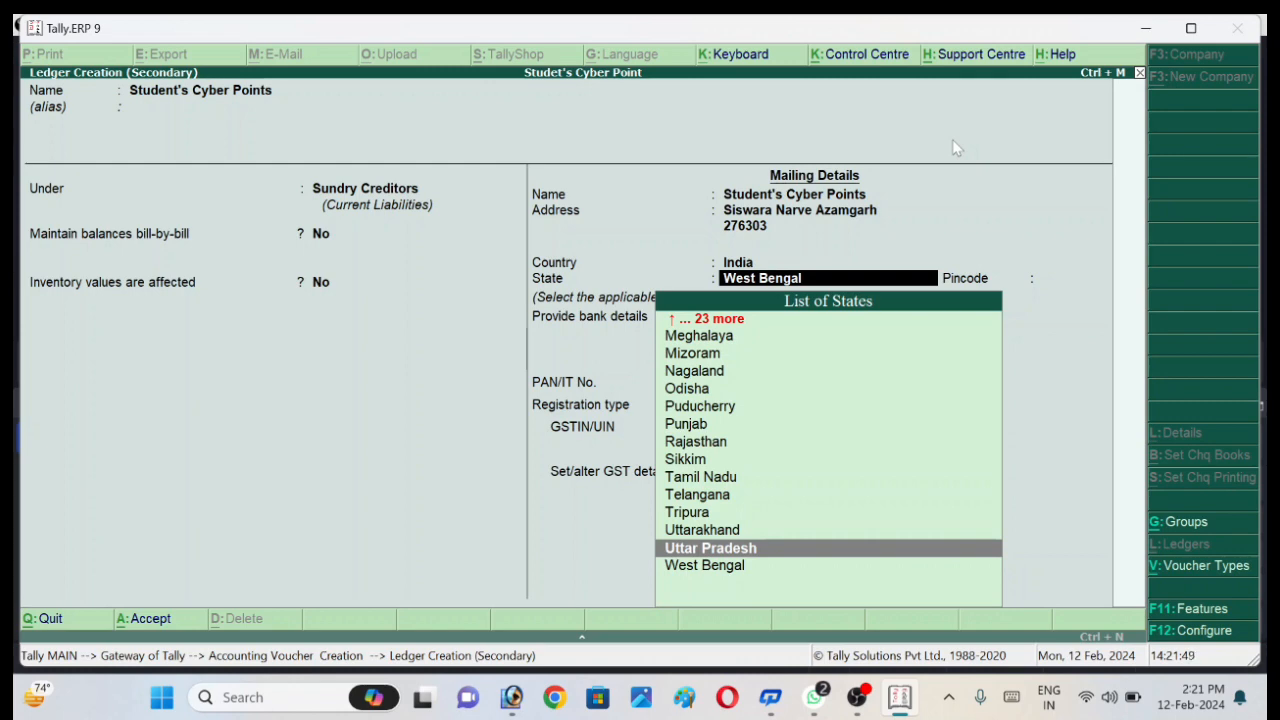
key("Return")
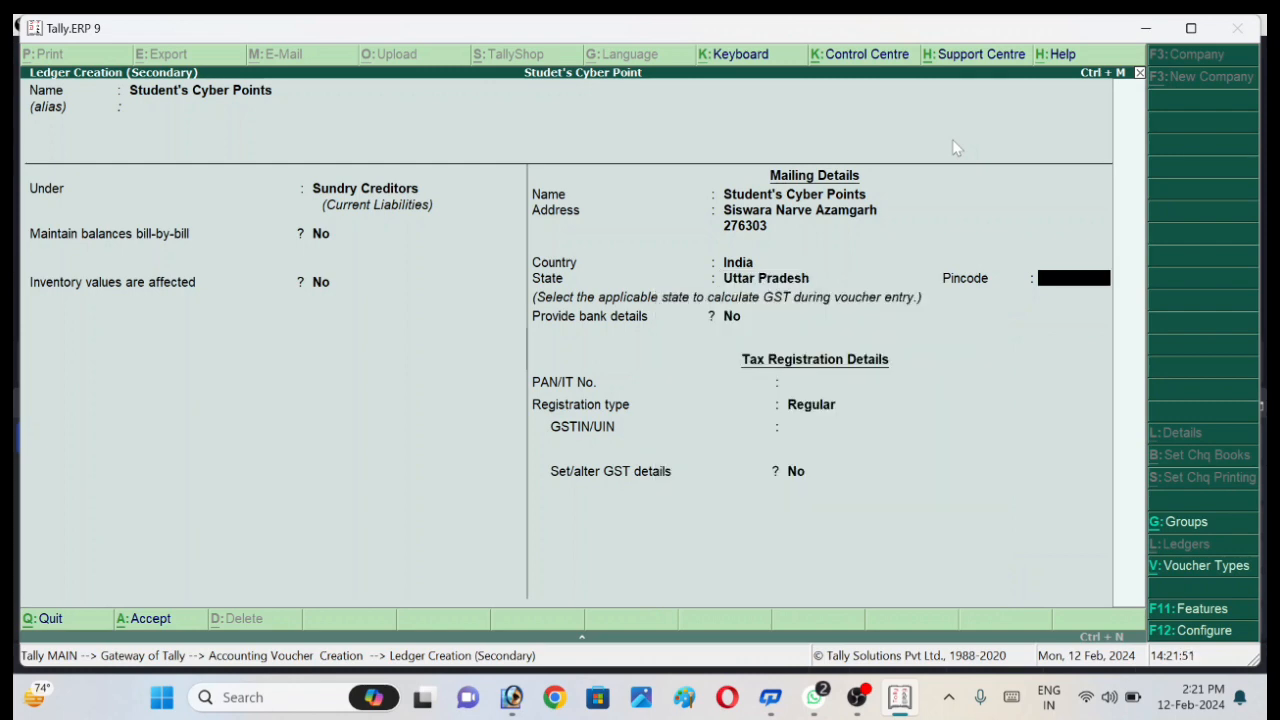
type("276303")
key("Return")
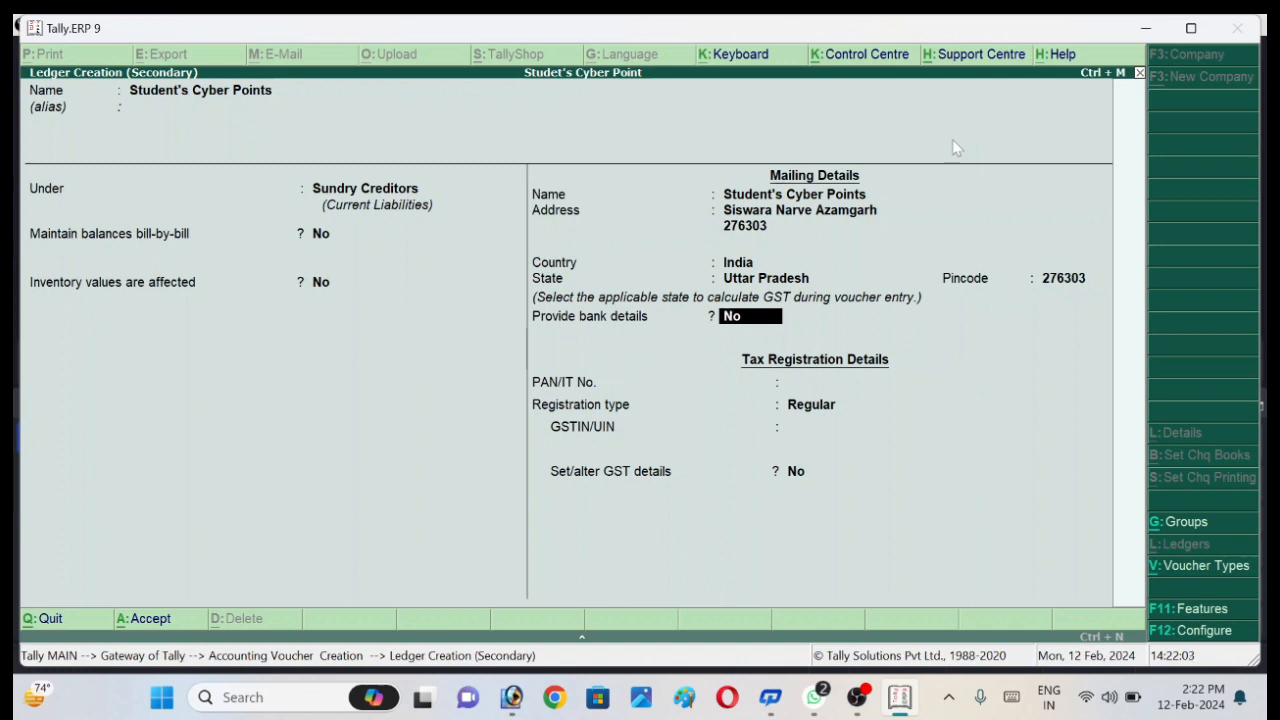
- Decline bank details, leave the PAN/IT number blank and choose Regular as the supplier's registration type after reviewing the other types
key("Return")
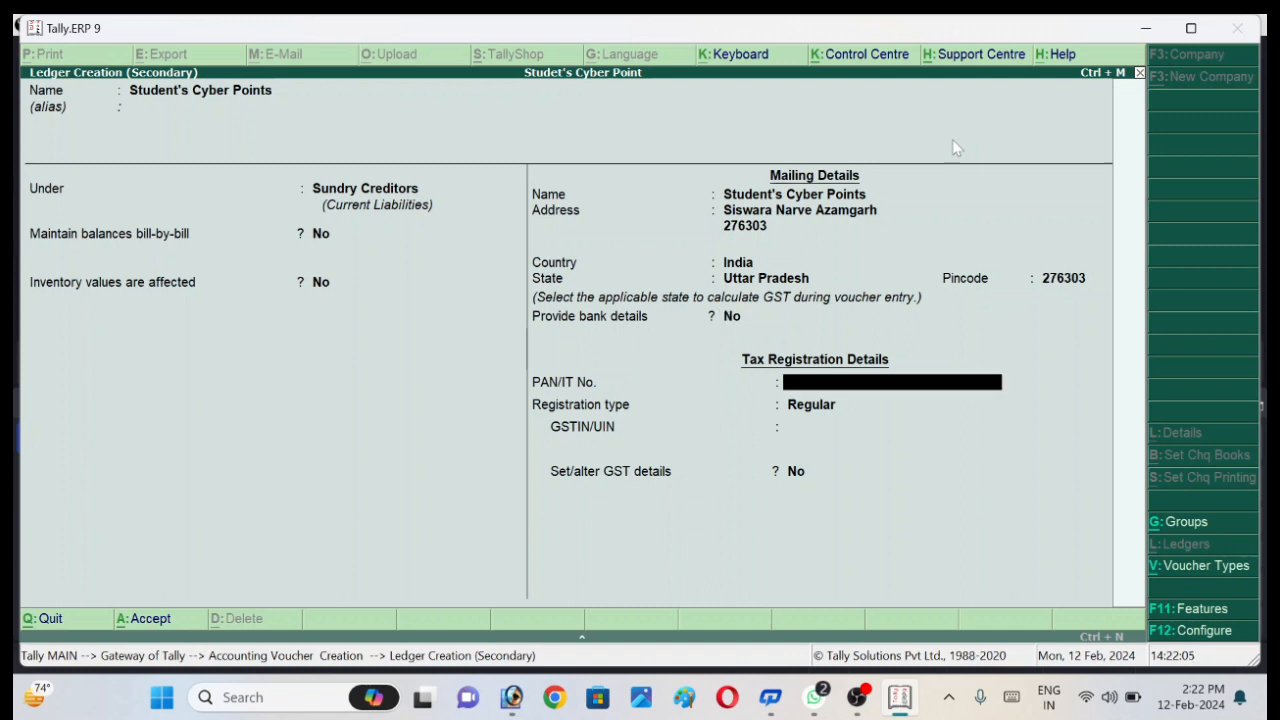
key("Return")
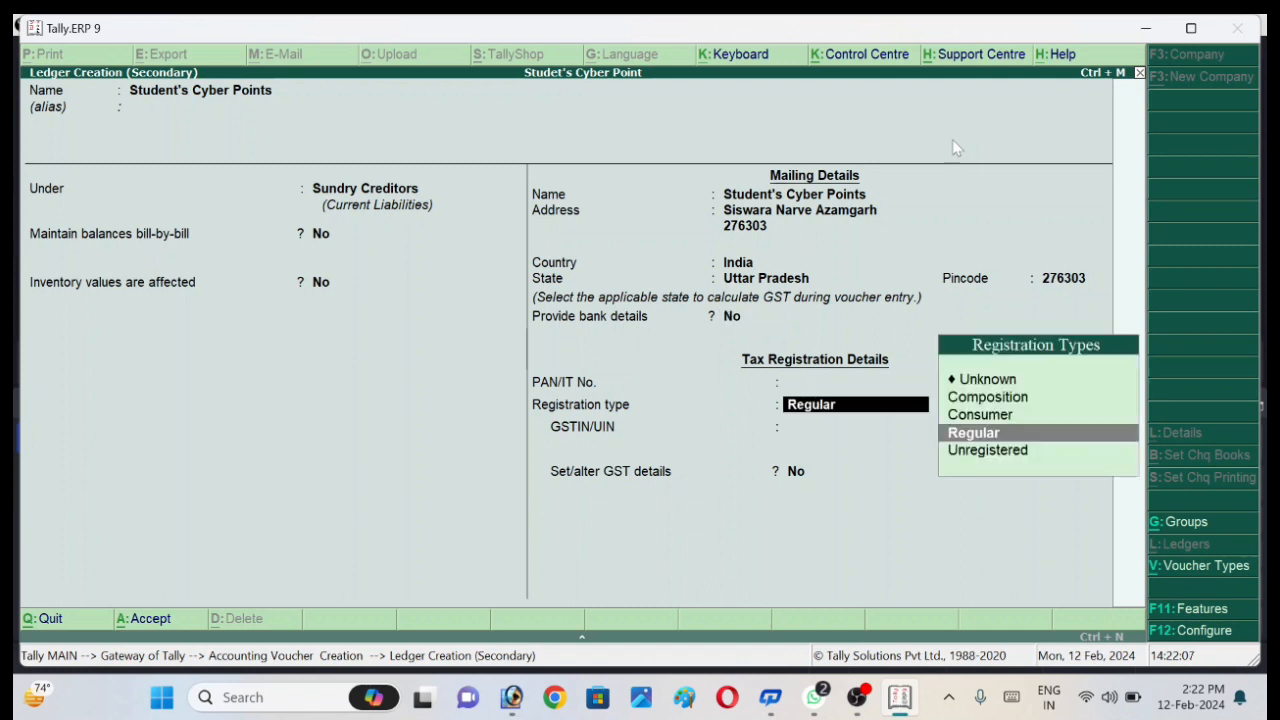
key("Up")
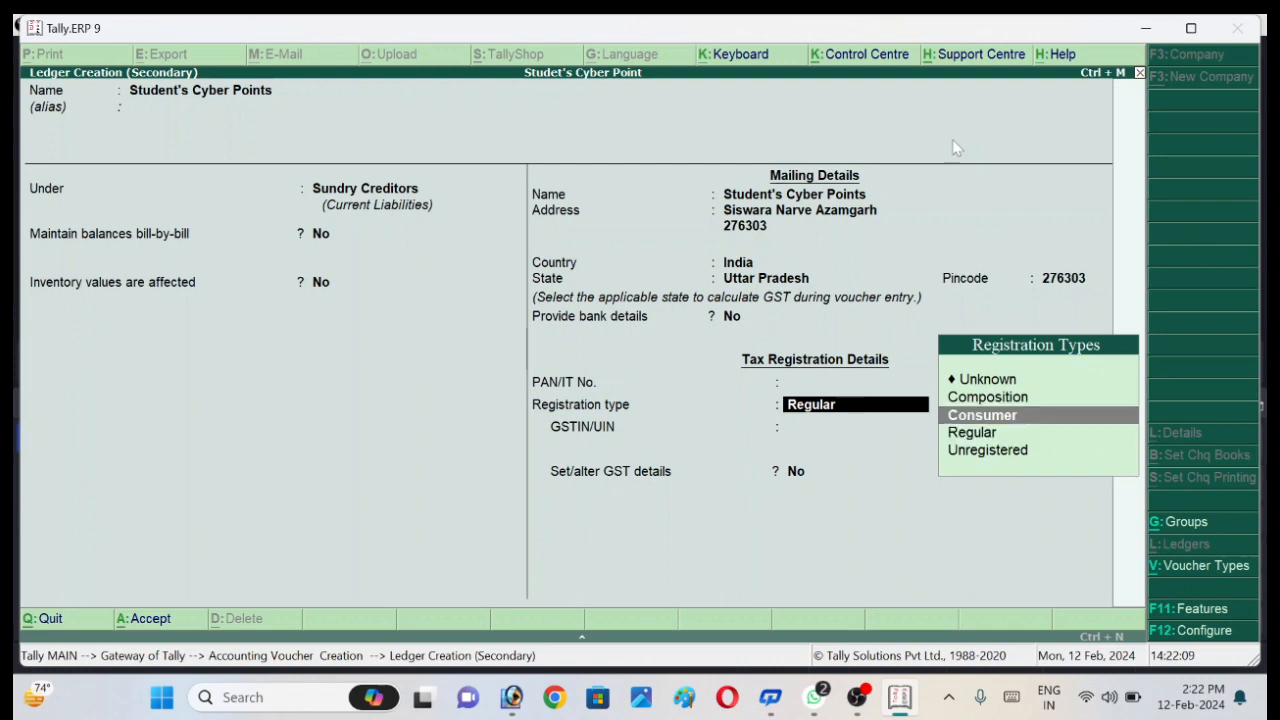
key("Up")
key("Down")
key("Down")
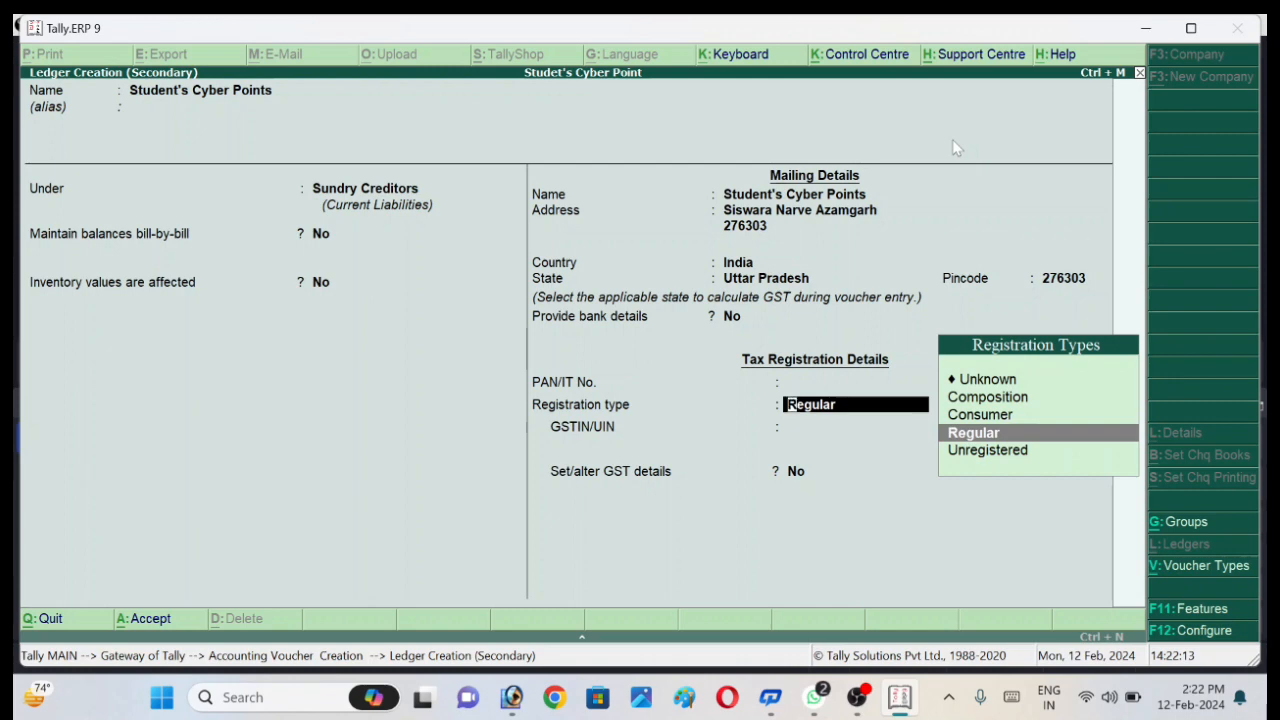
key("Down")
key("Up")
key("Down")
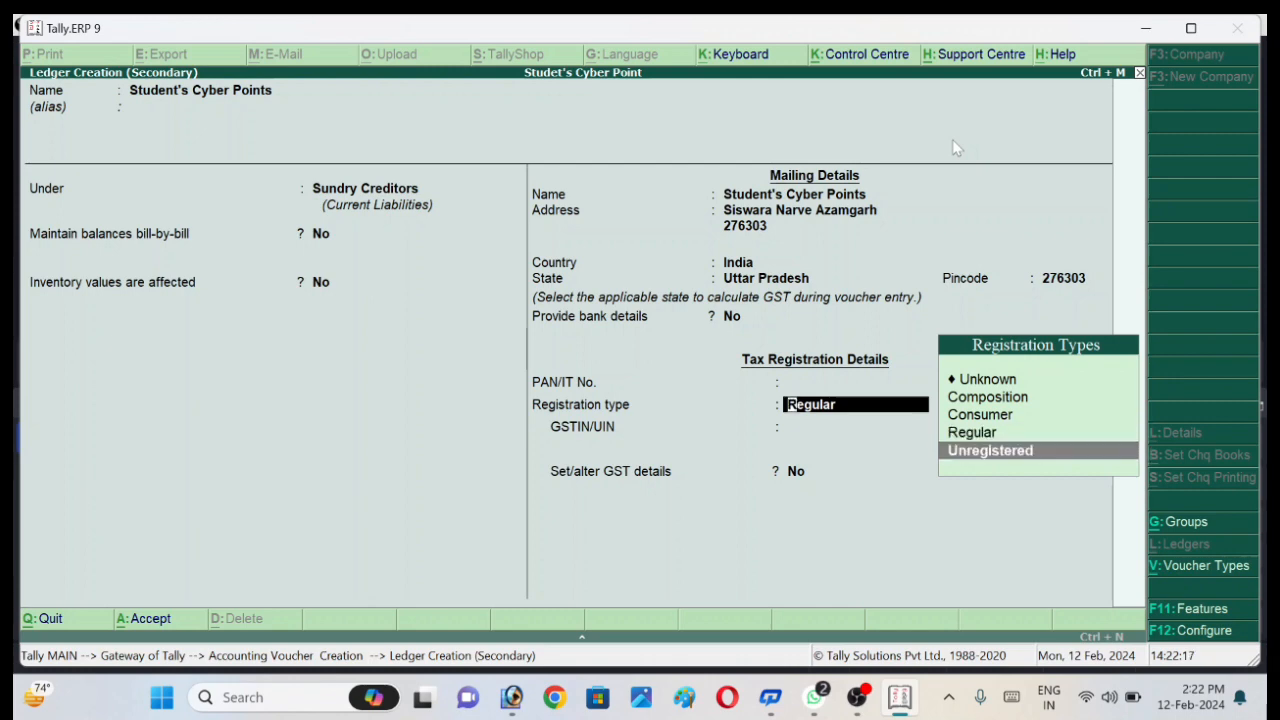
key("Up")
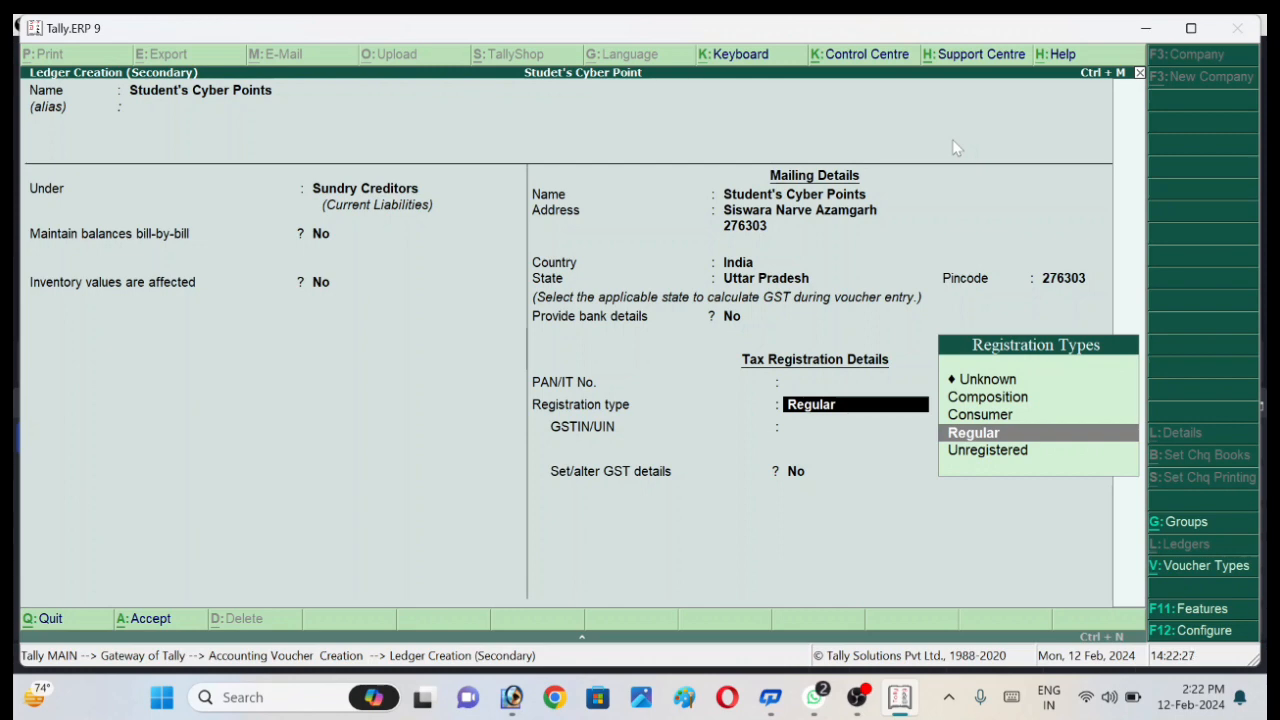
key("Down")
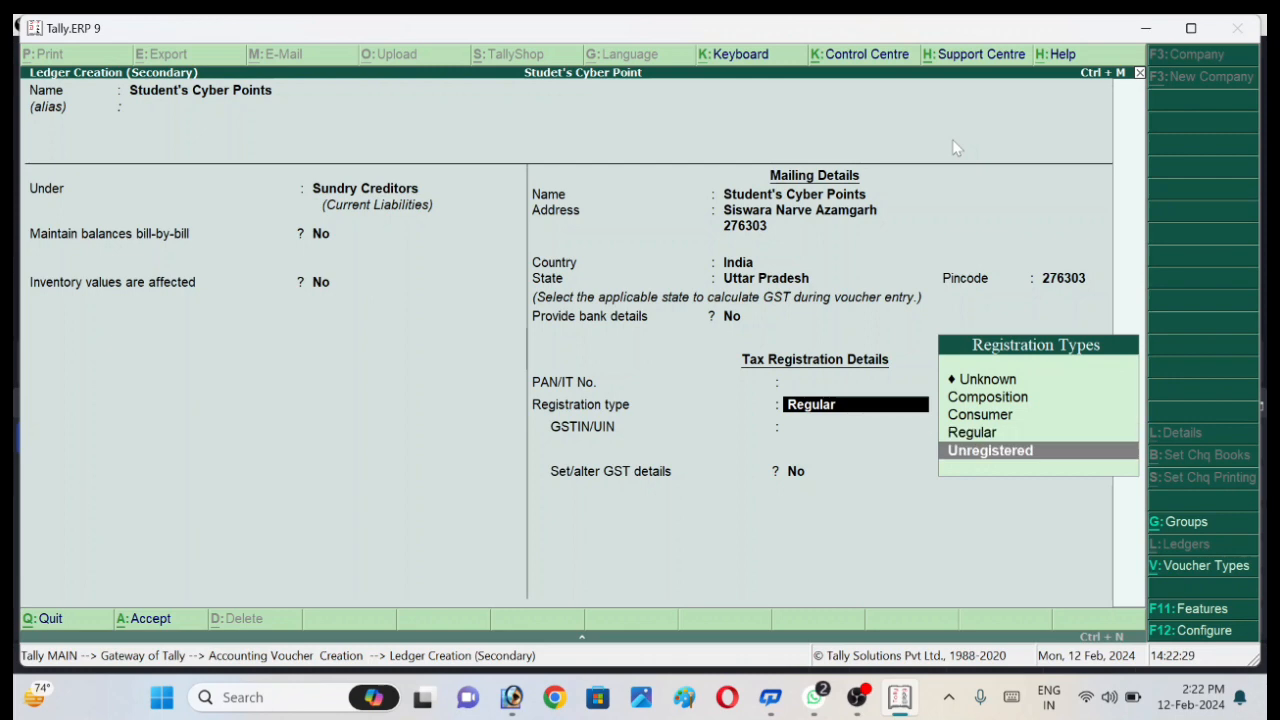
key("Up")
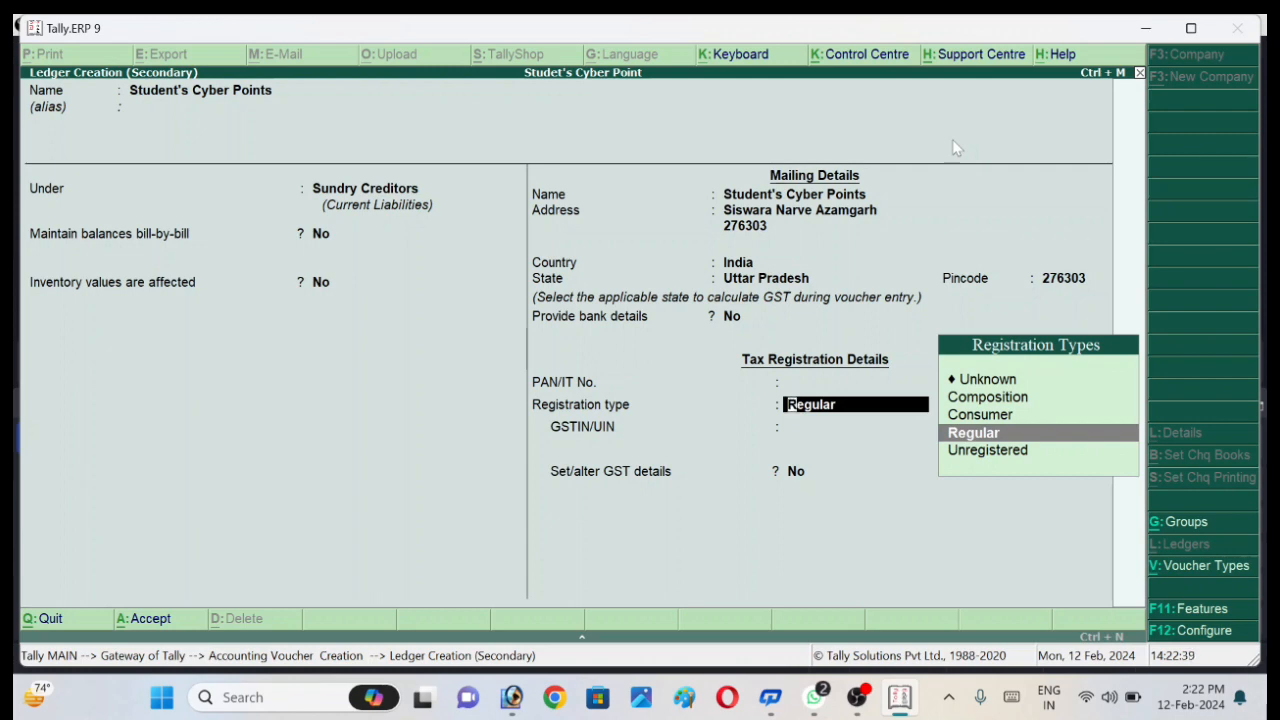
key("Return")
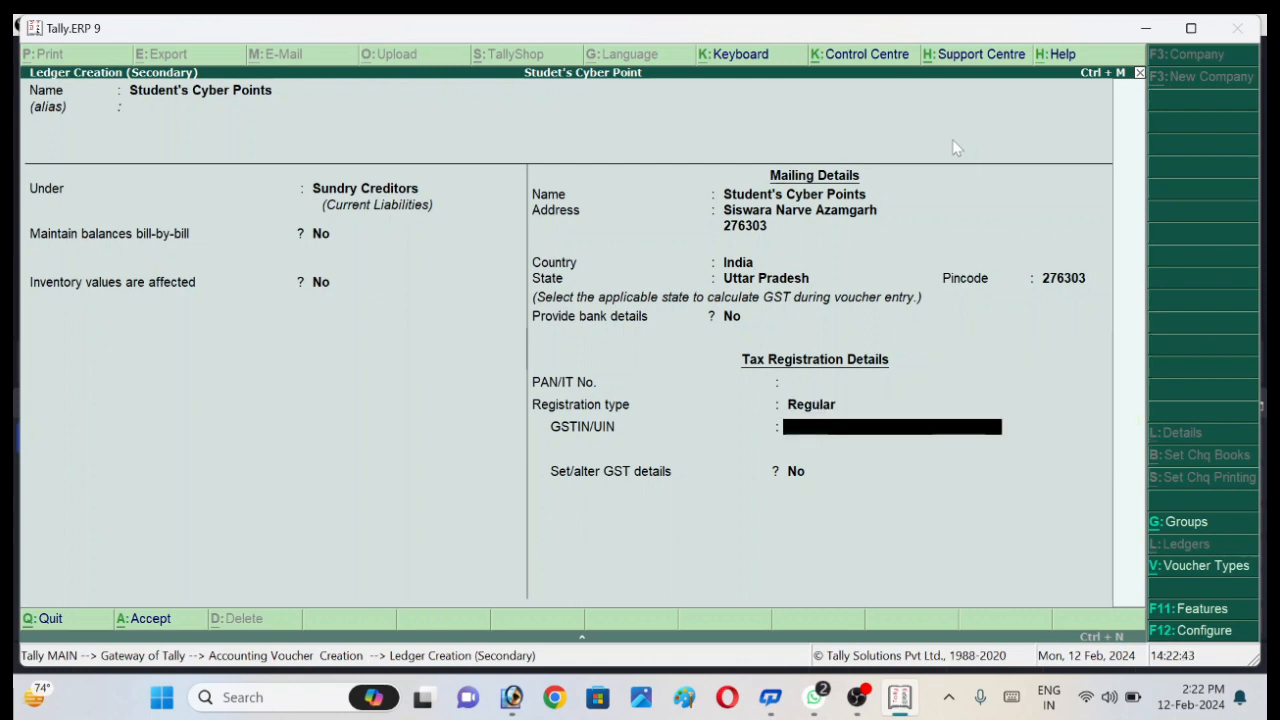
- Enter the supplier's GSTIN/UIN, leave Set/alter GST details at No and save the party ledger
type("546GFHFFD65")
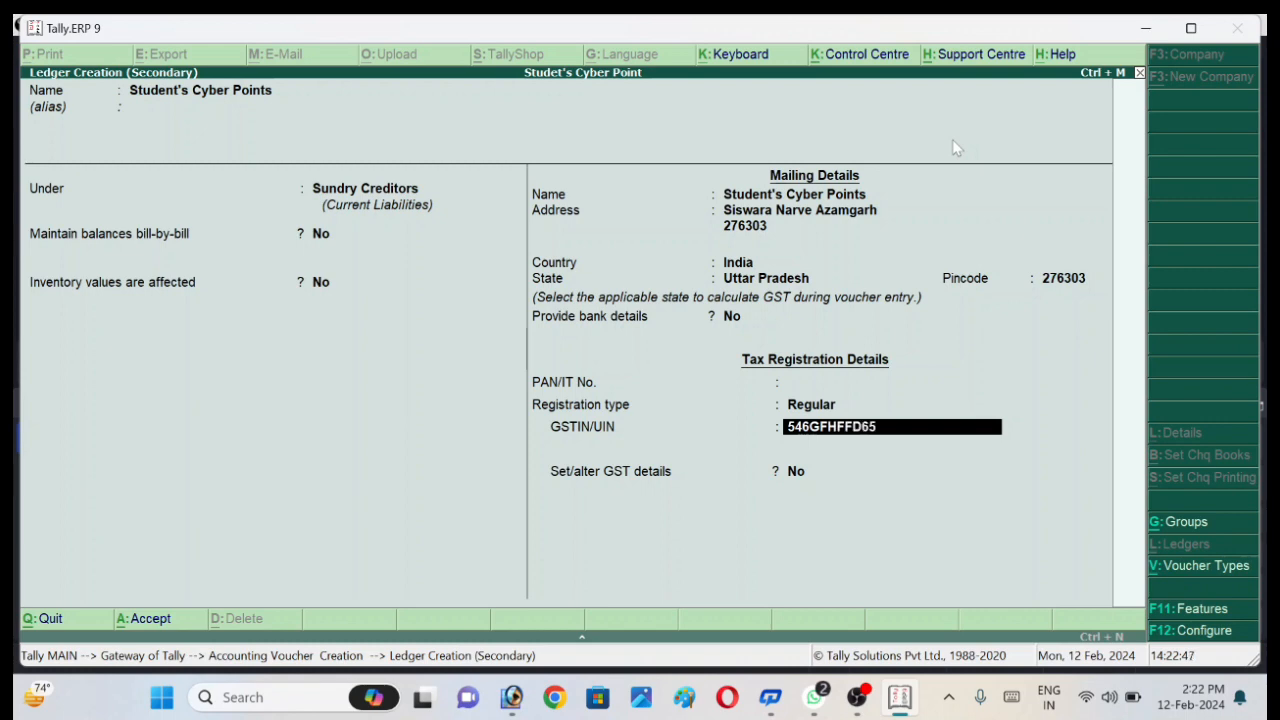
key("Return")
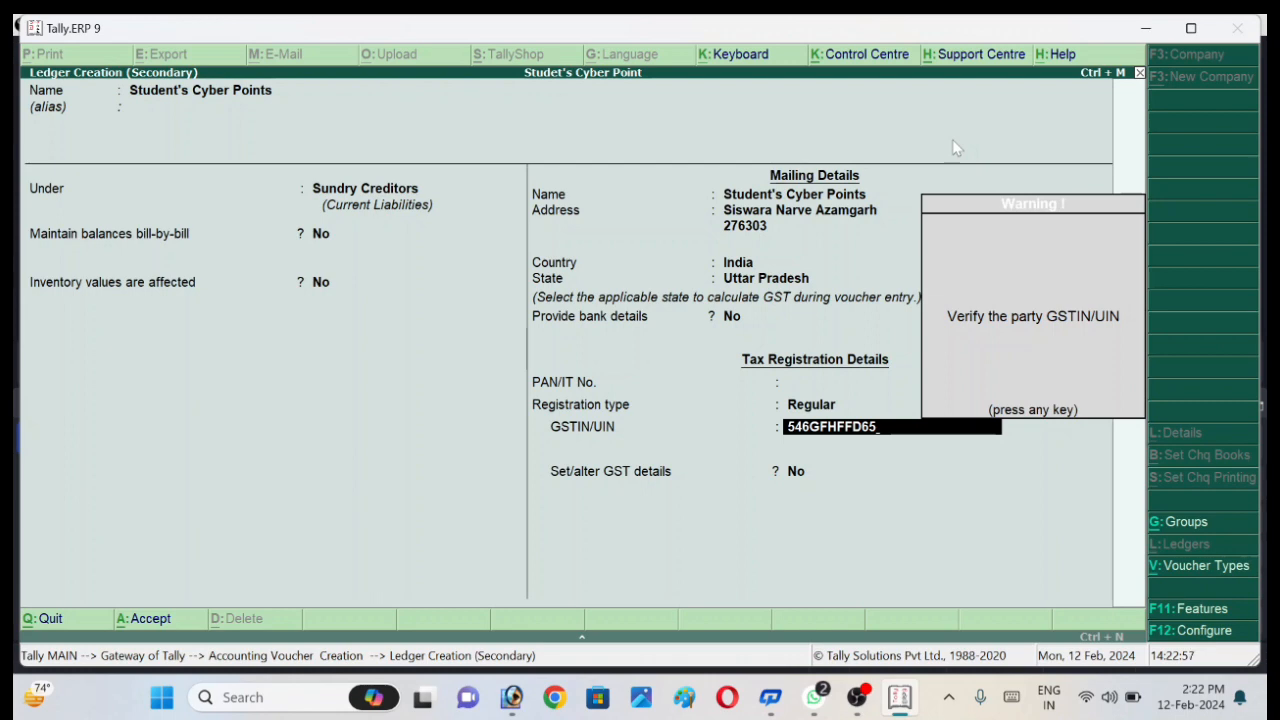
key("Return")
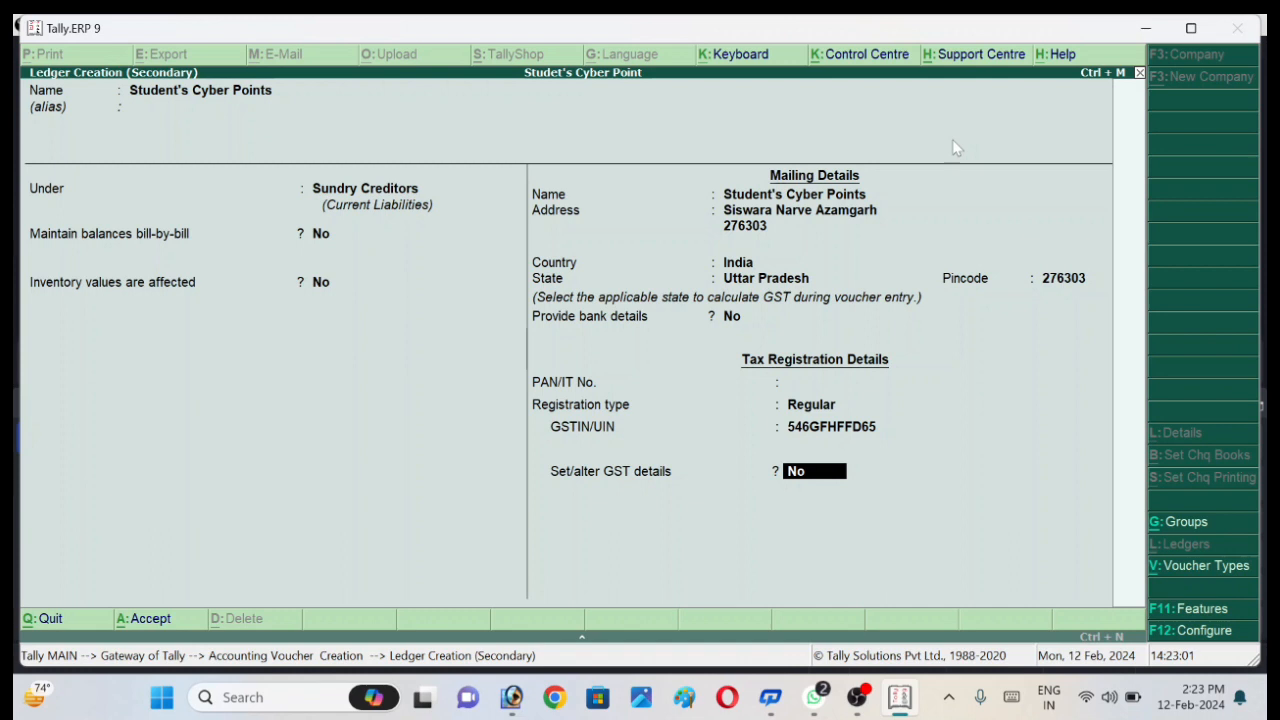
key("Return")
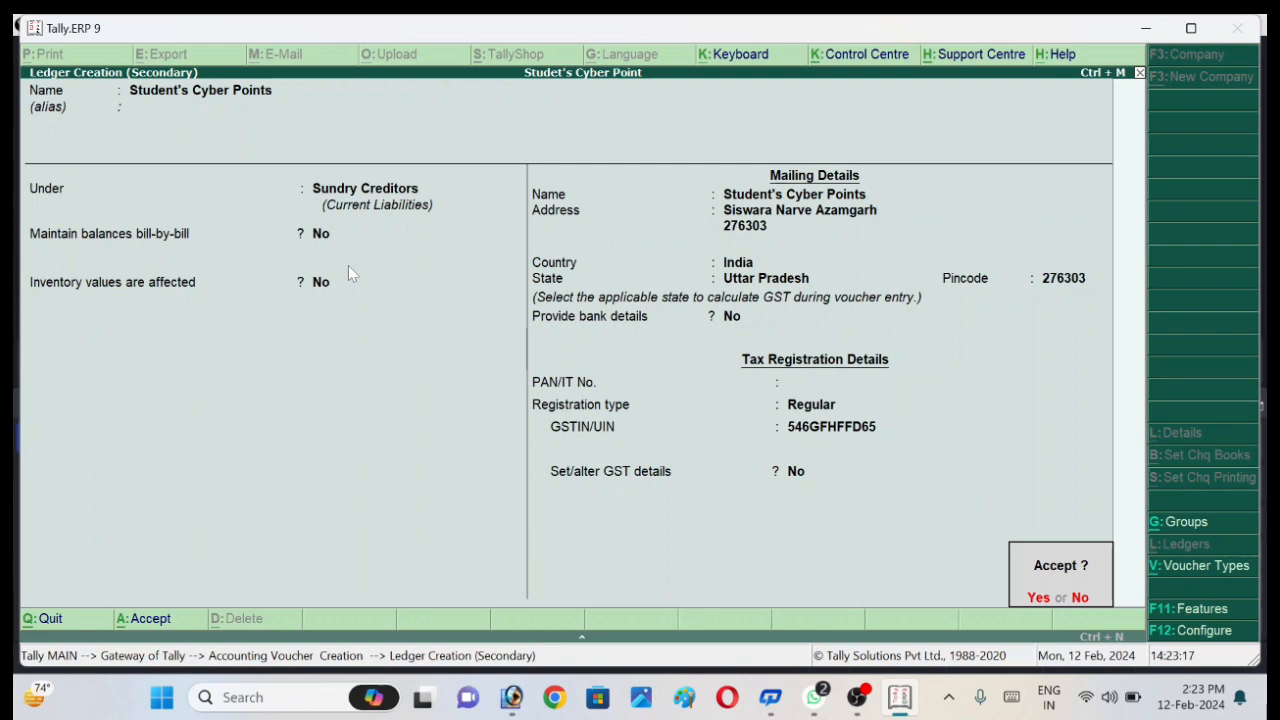
key("Return")
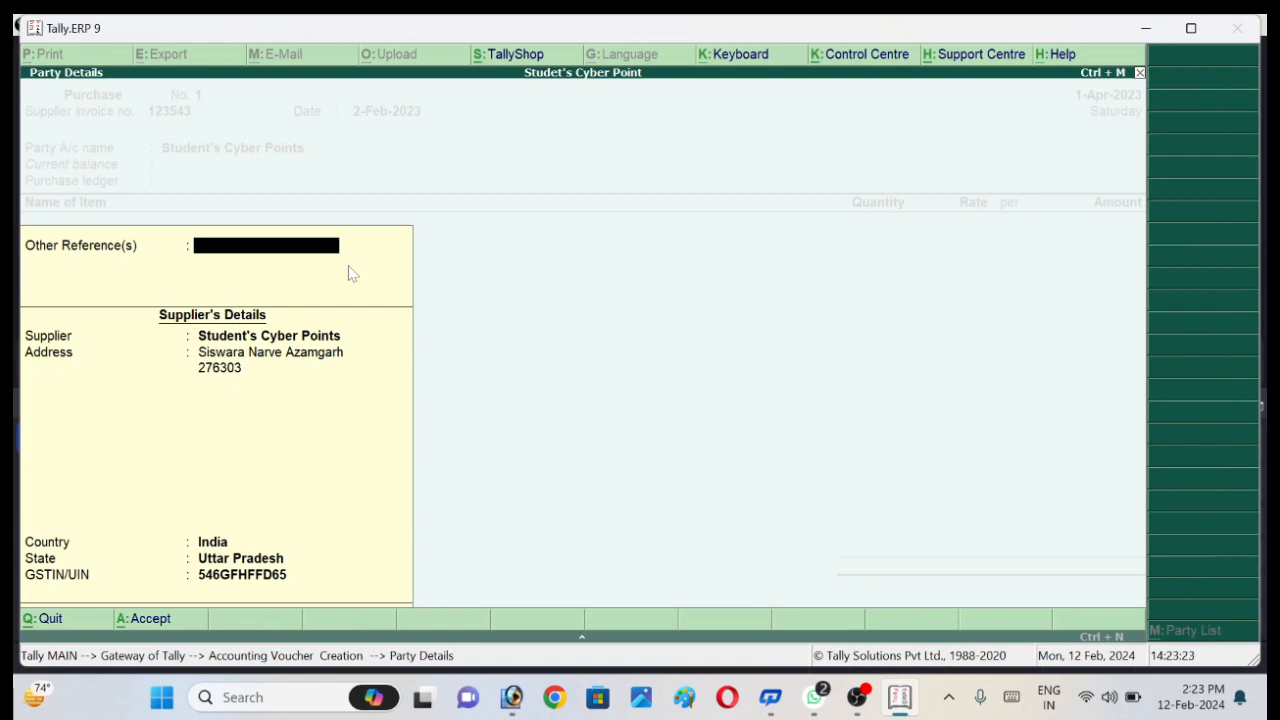
- Accept the supplier's details for the purchase voucher as filled in, leaving Other Reference(s) blank
key("Return")
key("Return")
key("Return")
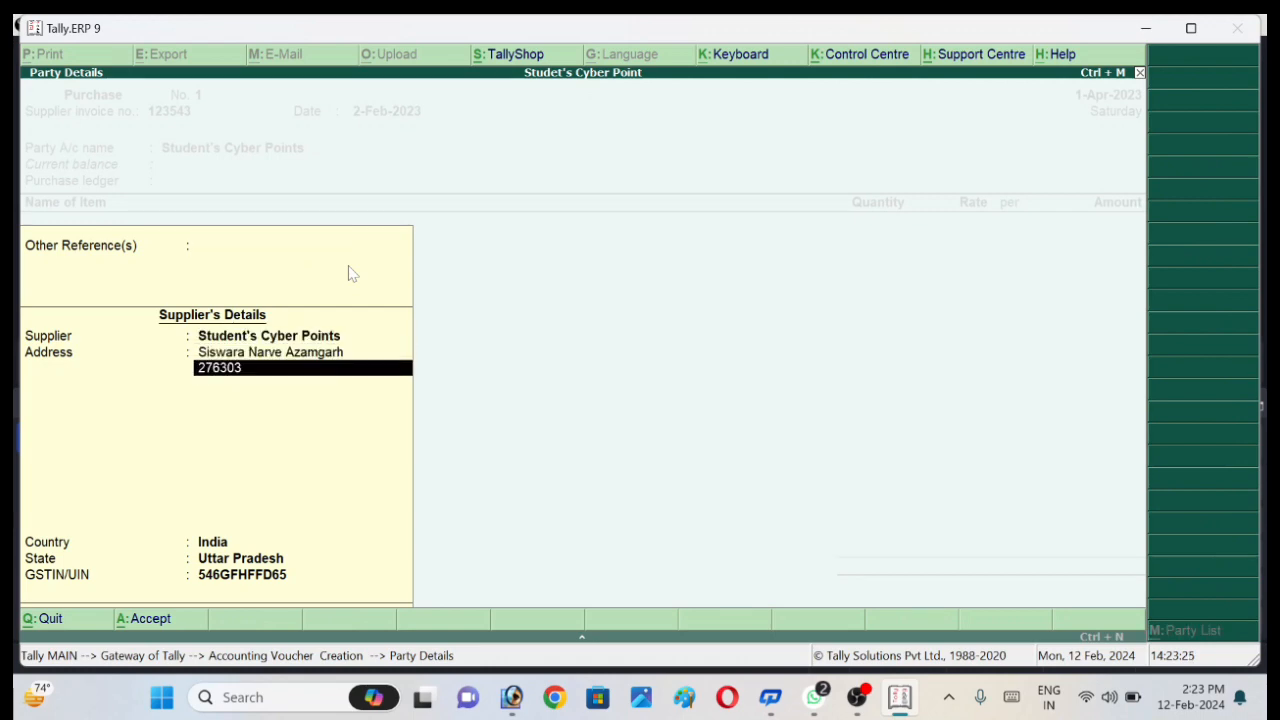
key("Return")
key("Return")
key("Return")
key("Return")
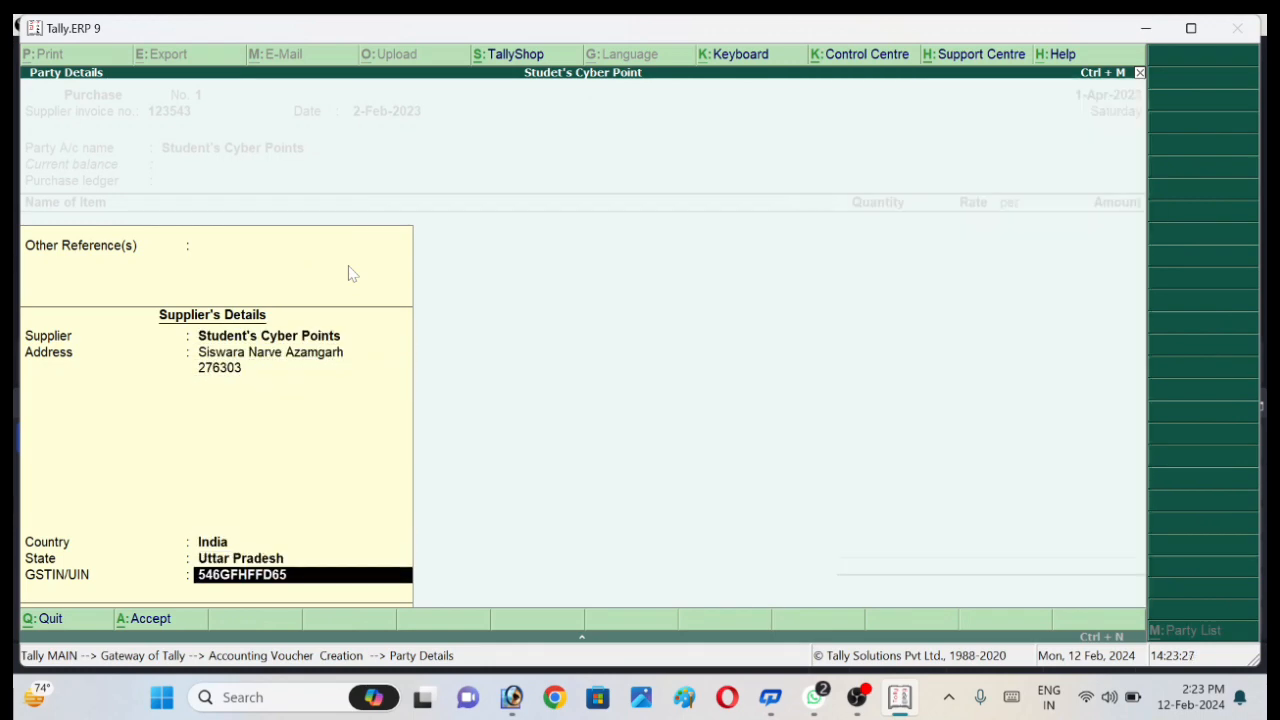
key("Return")
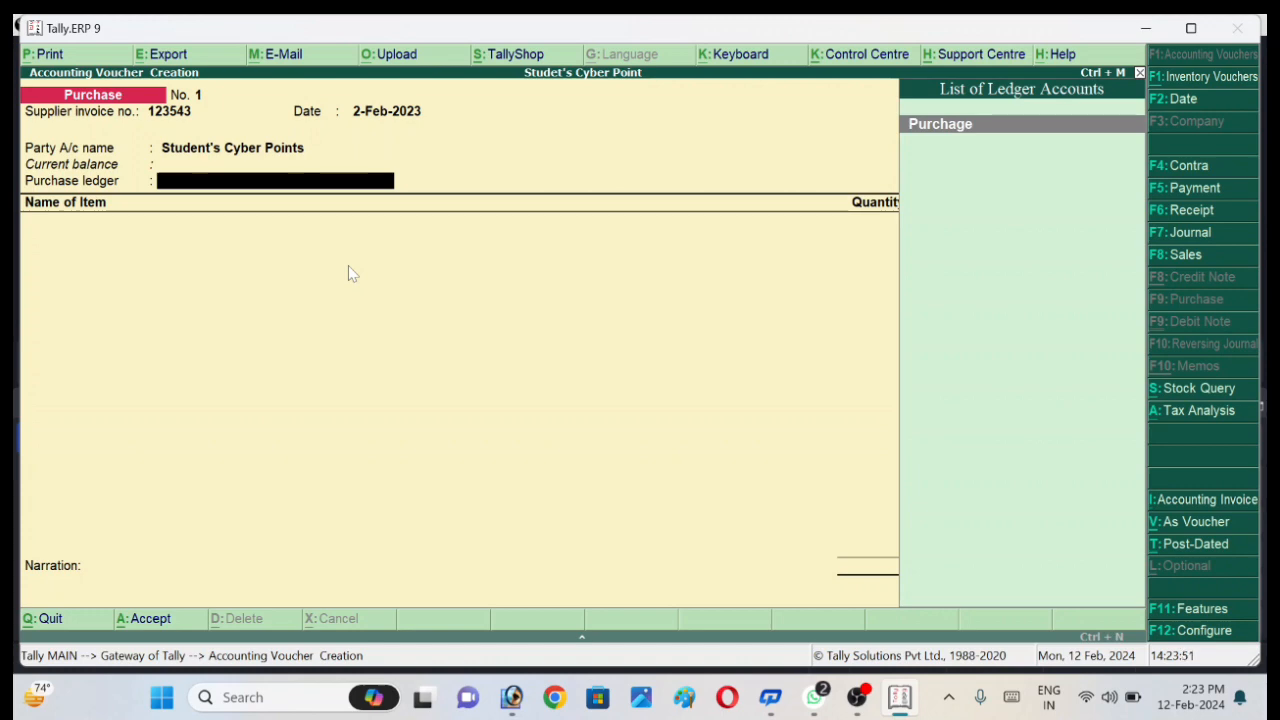
- Create a new purchase ledger named Purchase Exampted from within the voucher, without an alias, under Purchase Accounts
key("alt+c")
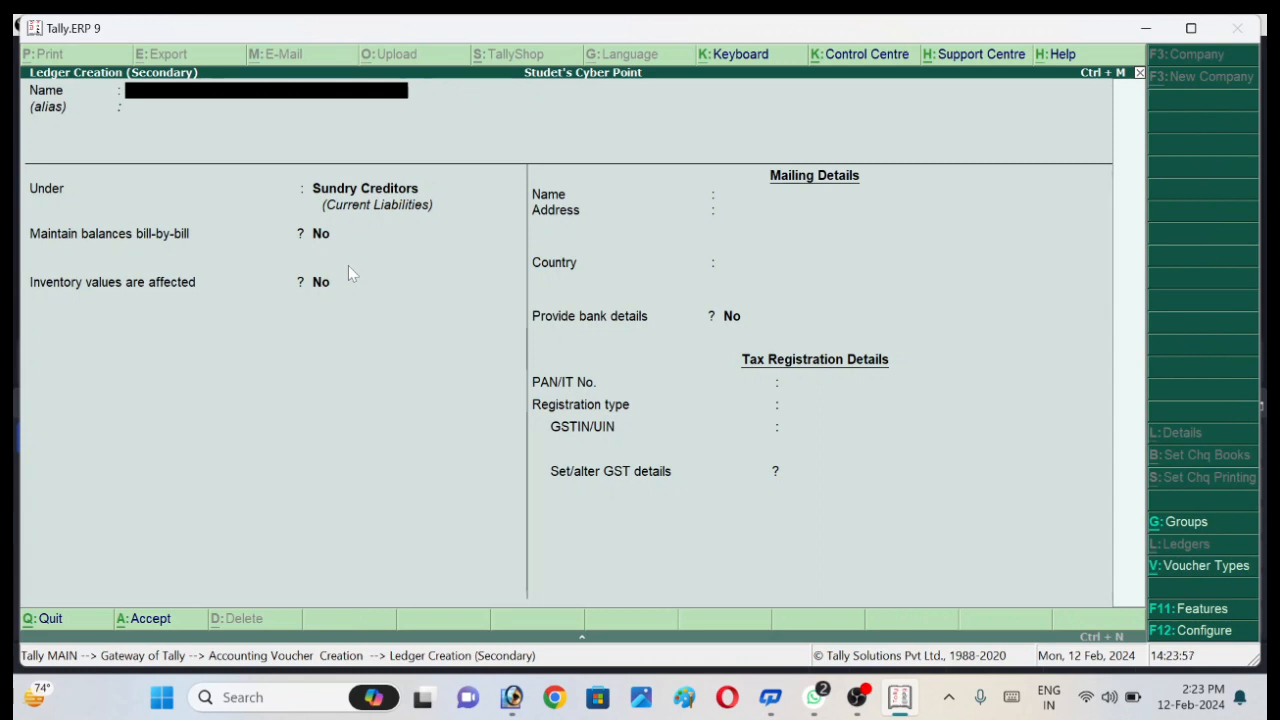
type("Purchase Exampted")
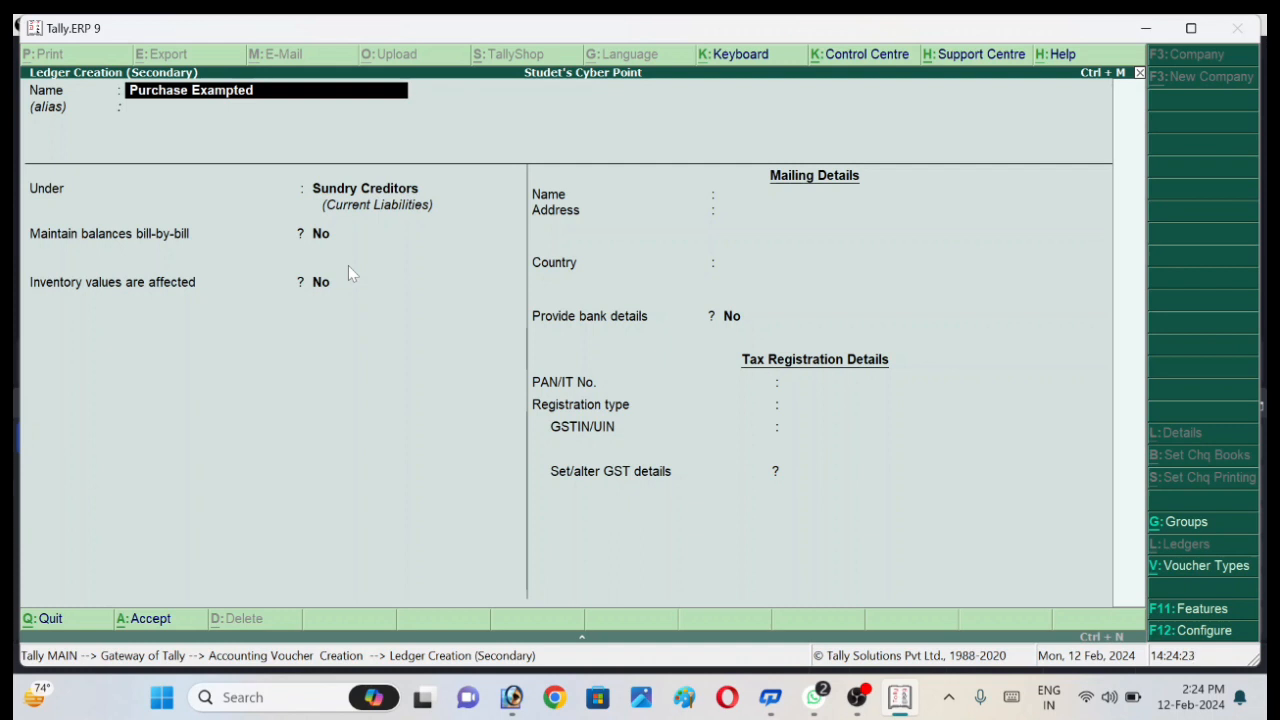
key("Return")
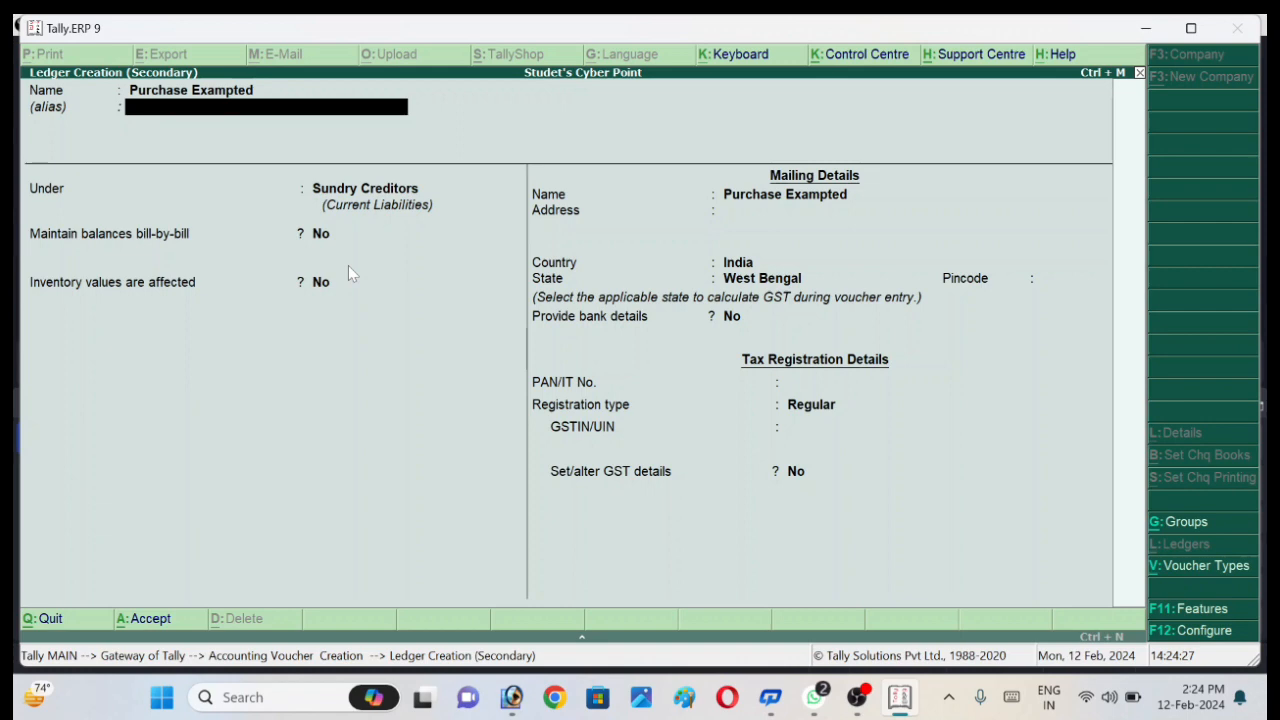
key("Return")
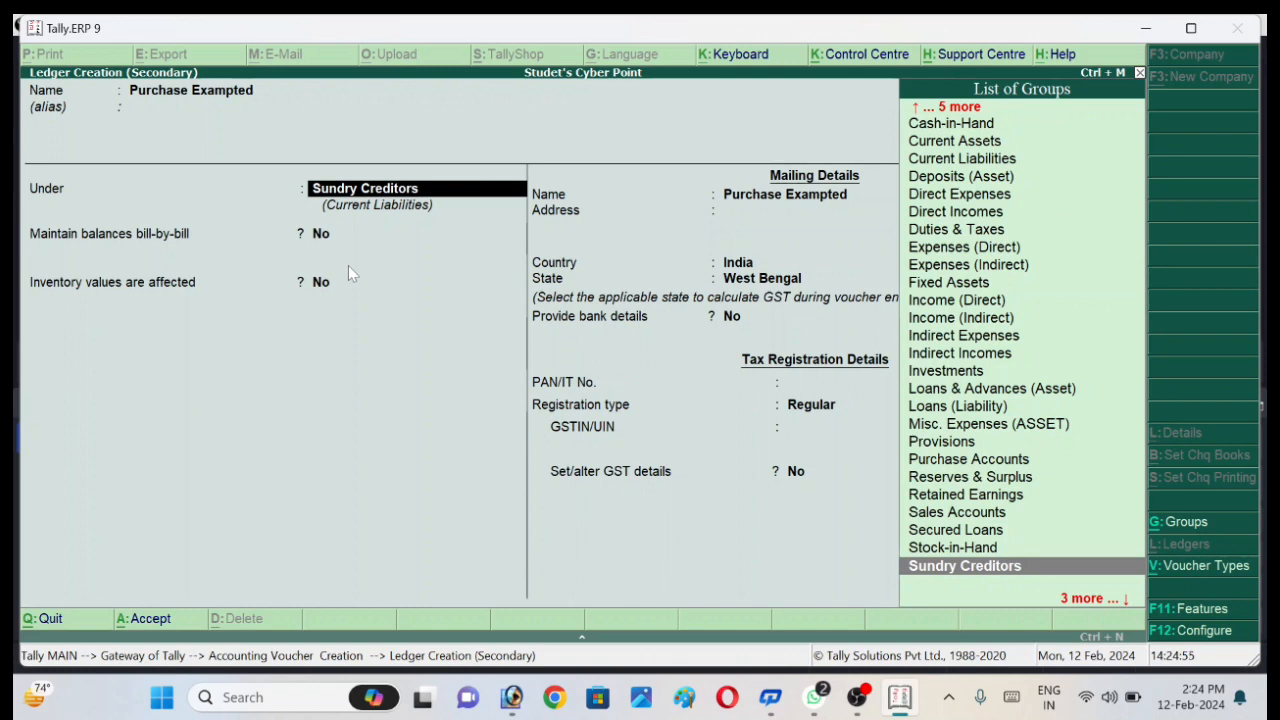
type("Pu")
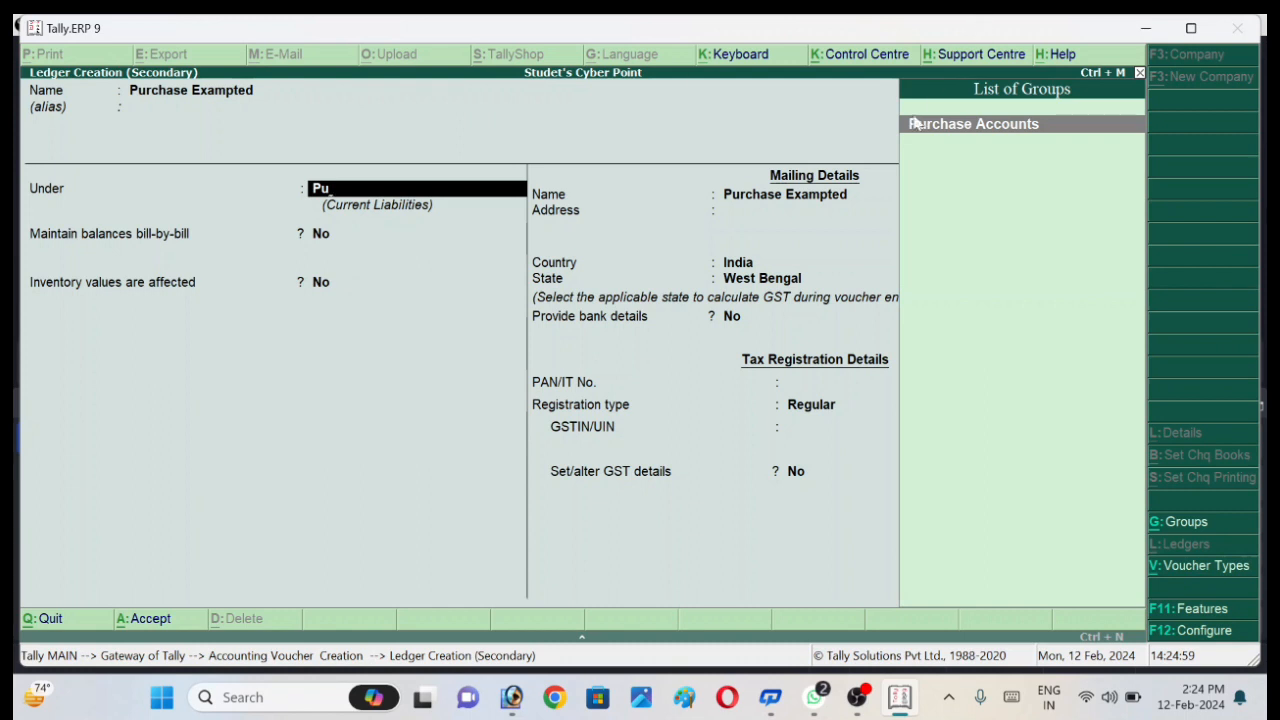
left_click(962, 126)
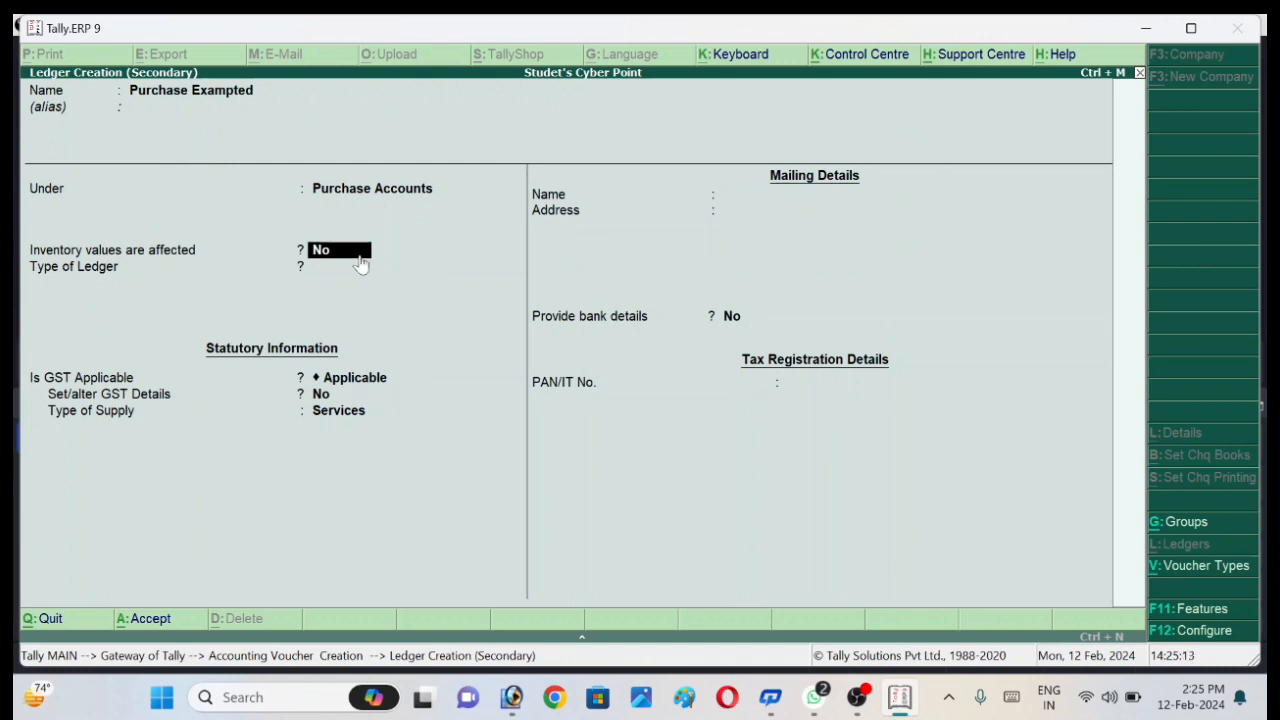
type("y")
key("Return")
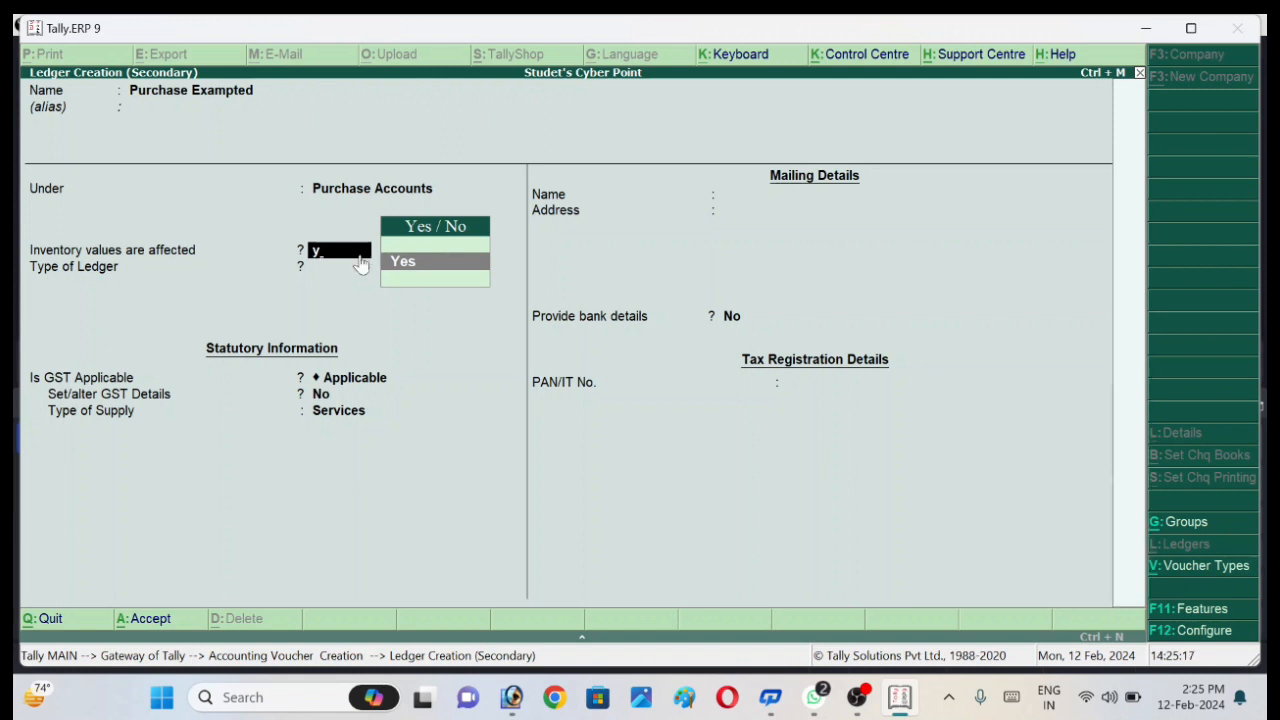
left_click(417, 268)
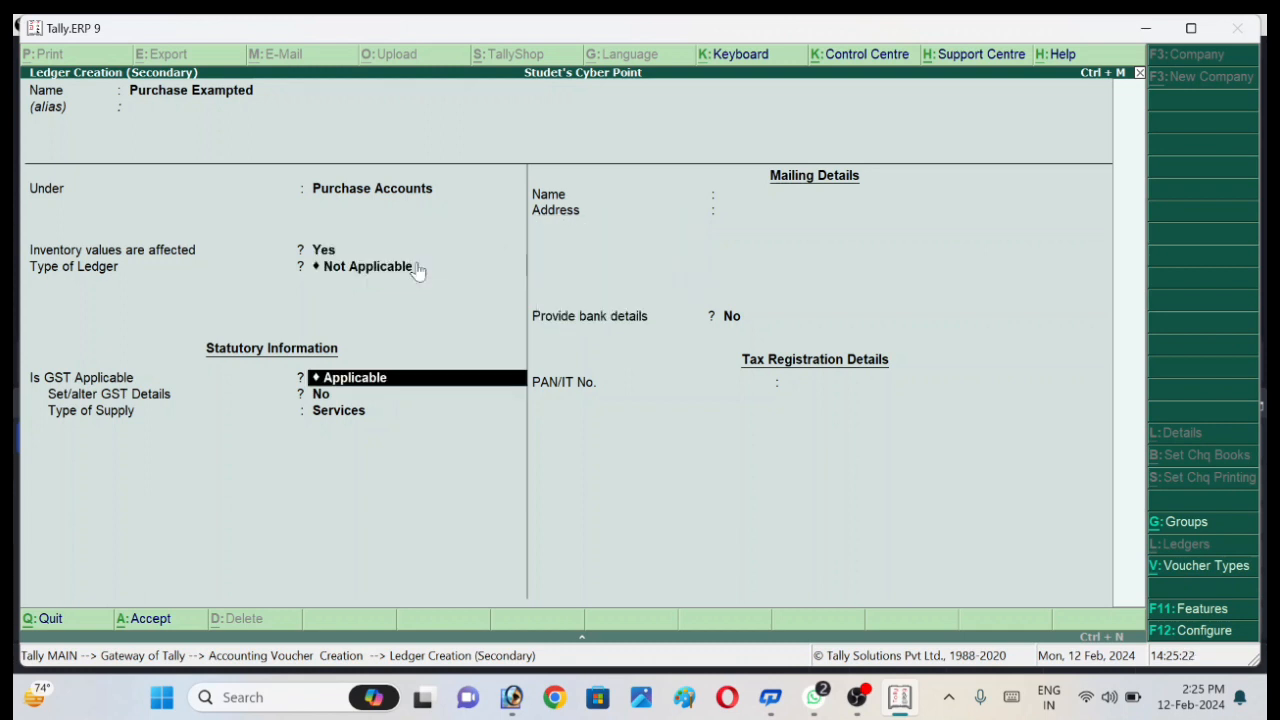
- Set Inventory values are affected to No for the Purchase Exampted ledger and keep its ledger type as Not Applicable
left_click(328, 252)
type("n")
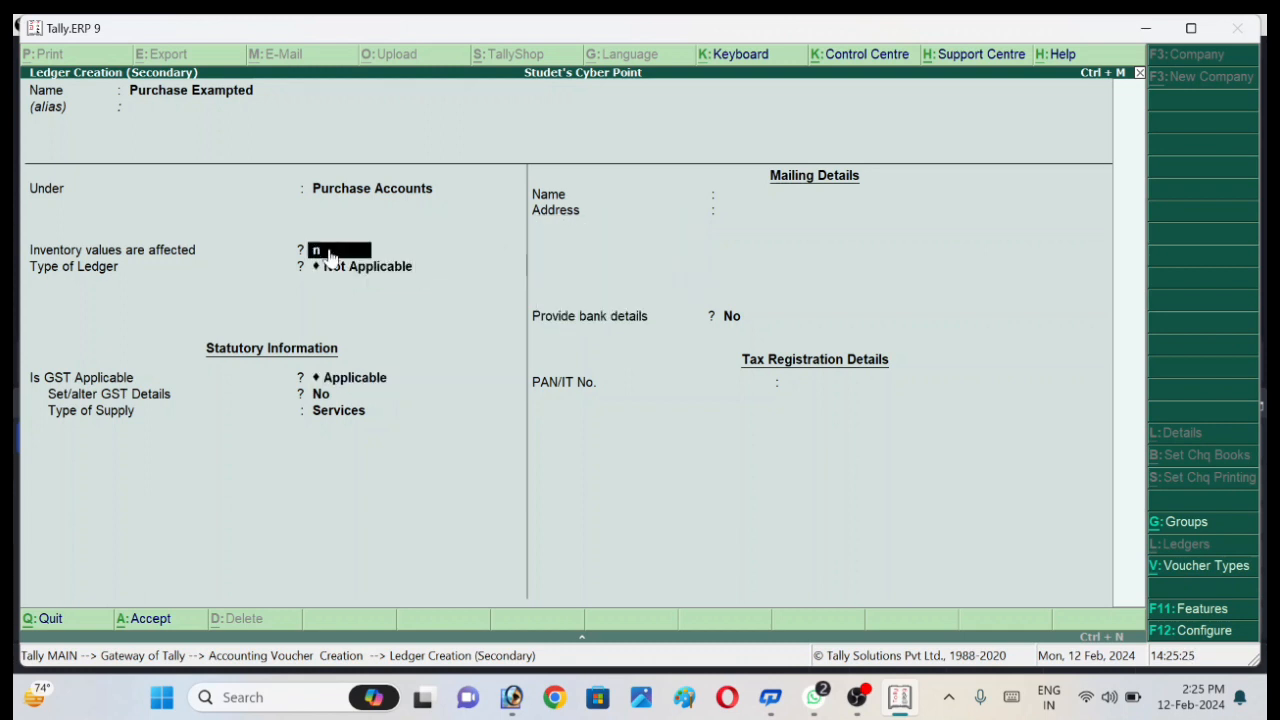
key("Return")
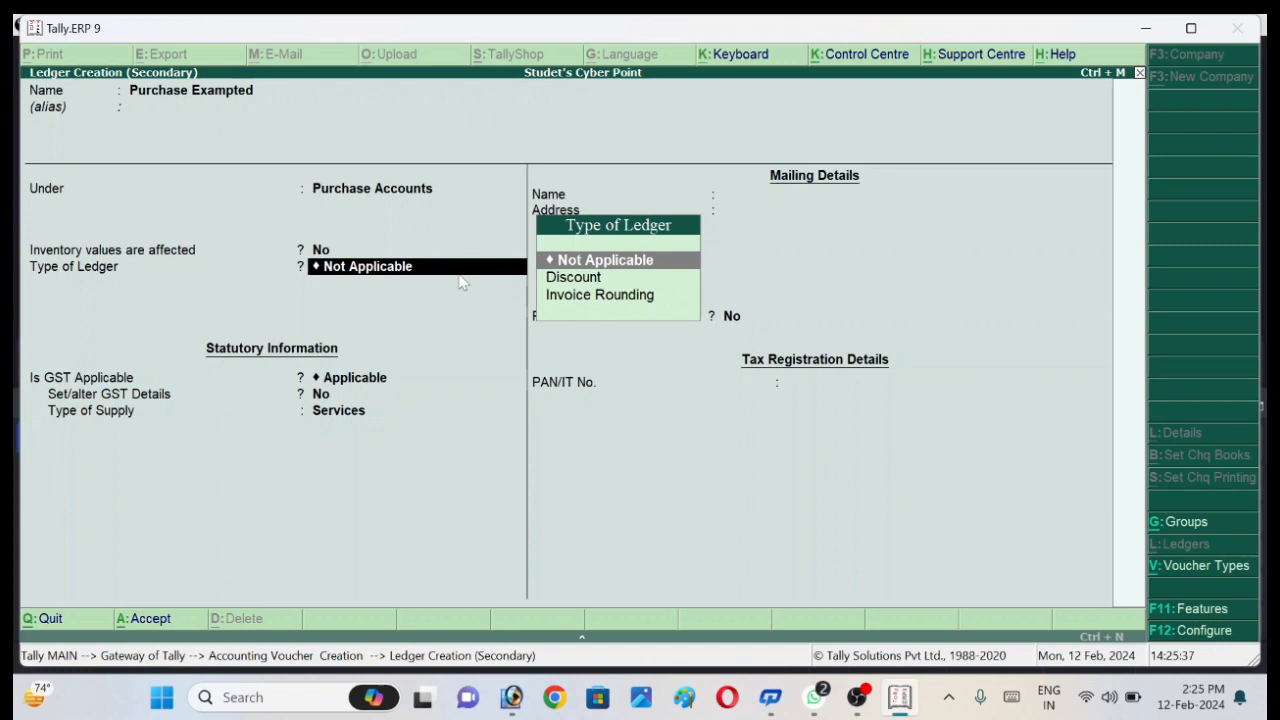
key("Return")
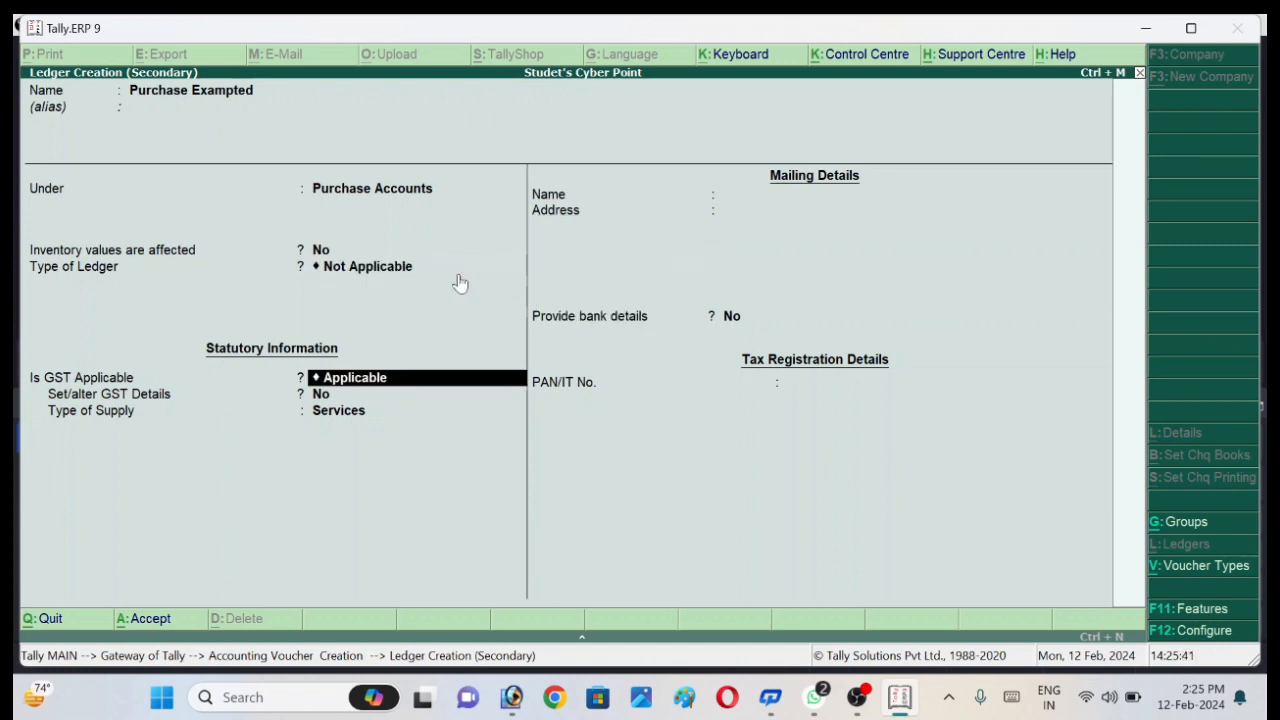
- Keep GST marked as Applicable in the purchase ledger's statutory information
key("Return")
key("BackSpace")
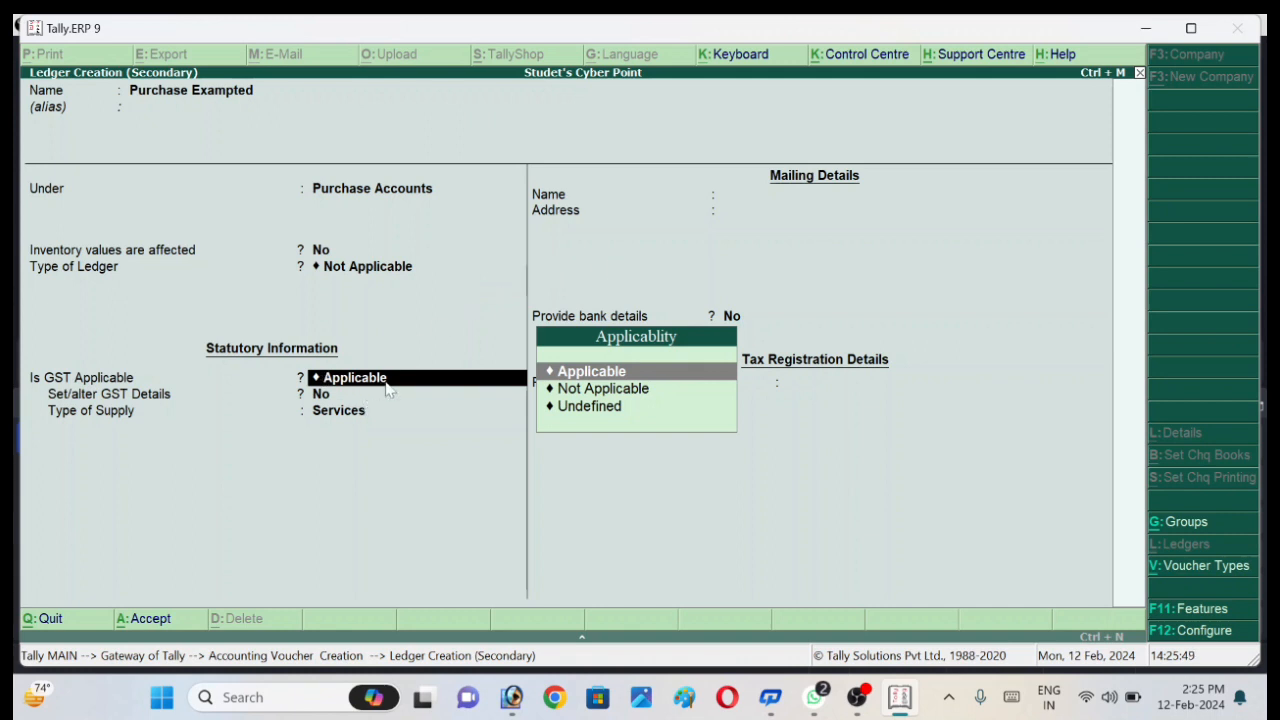
key("Return")
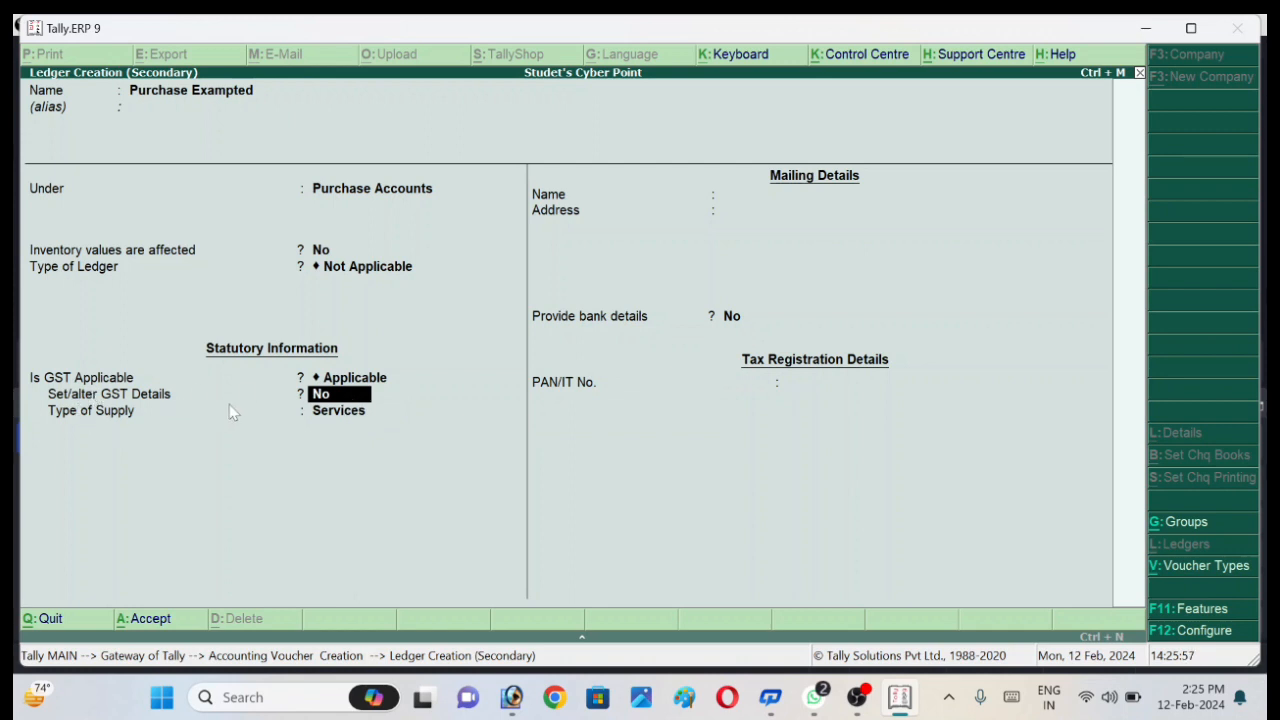
- Set the Purchase Exampted ledger's type of supply to Goods, keep GST details and bank details at No, and save the ledger
key("Return")
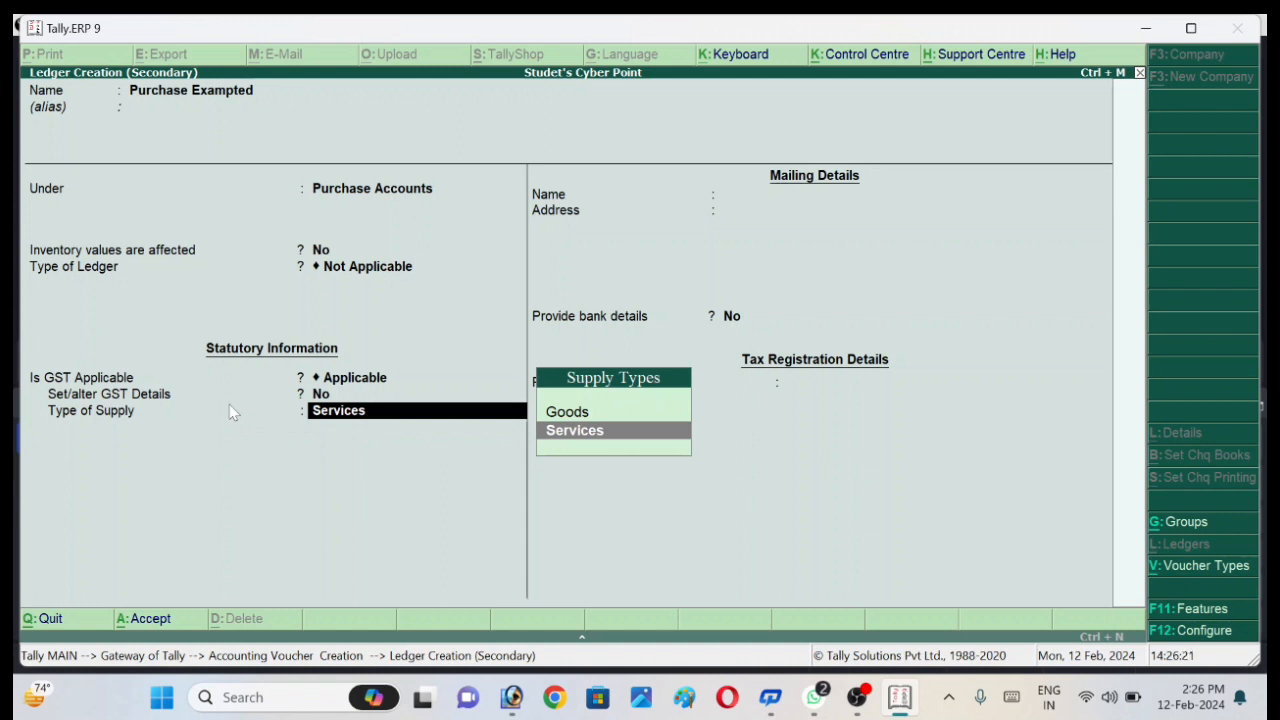
key("Up")
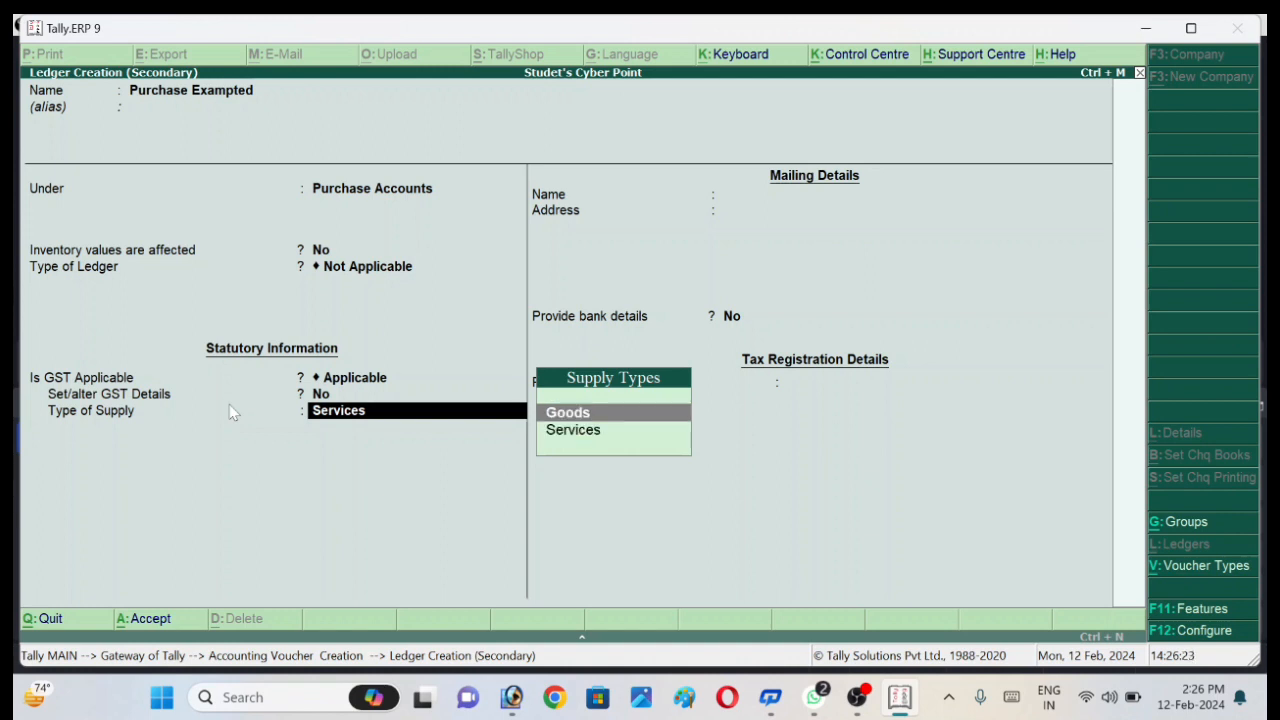
key("Return")
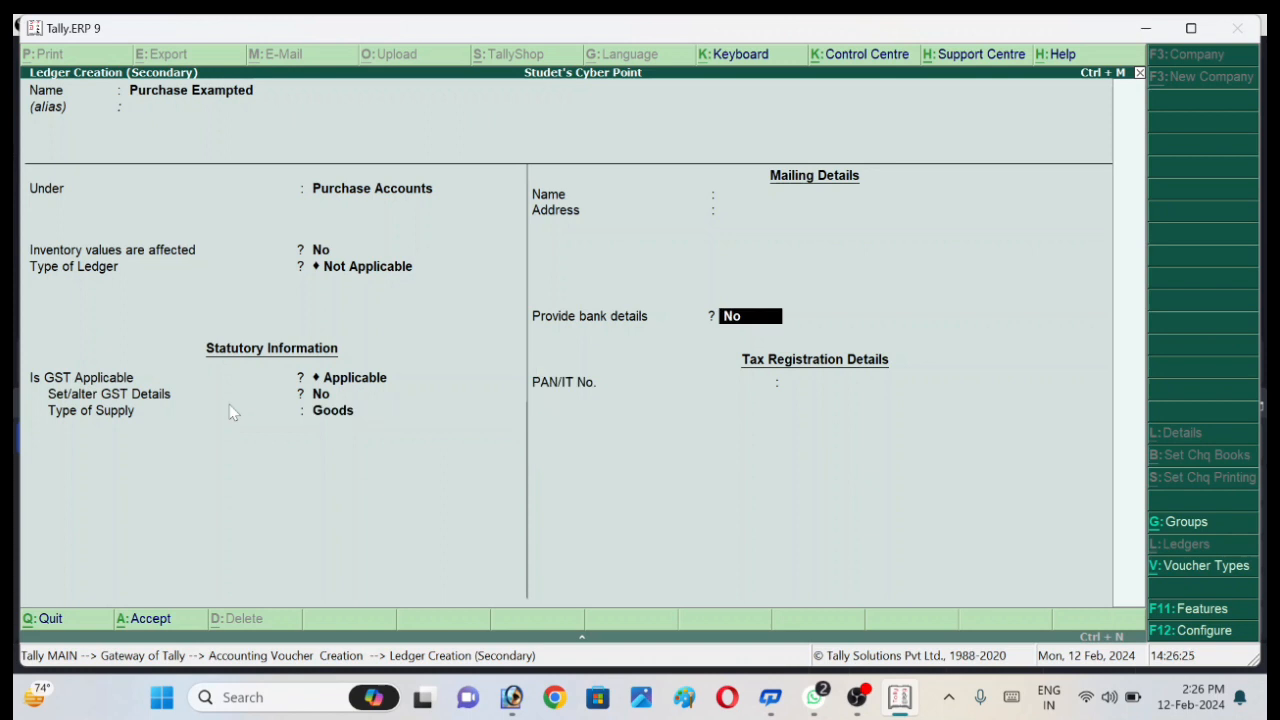
key("Return")
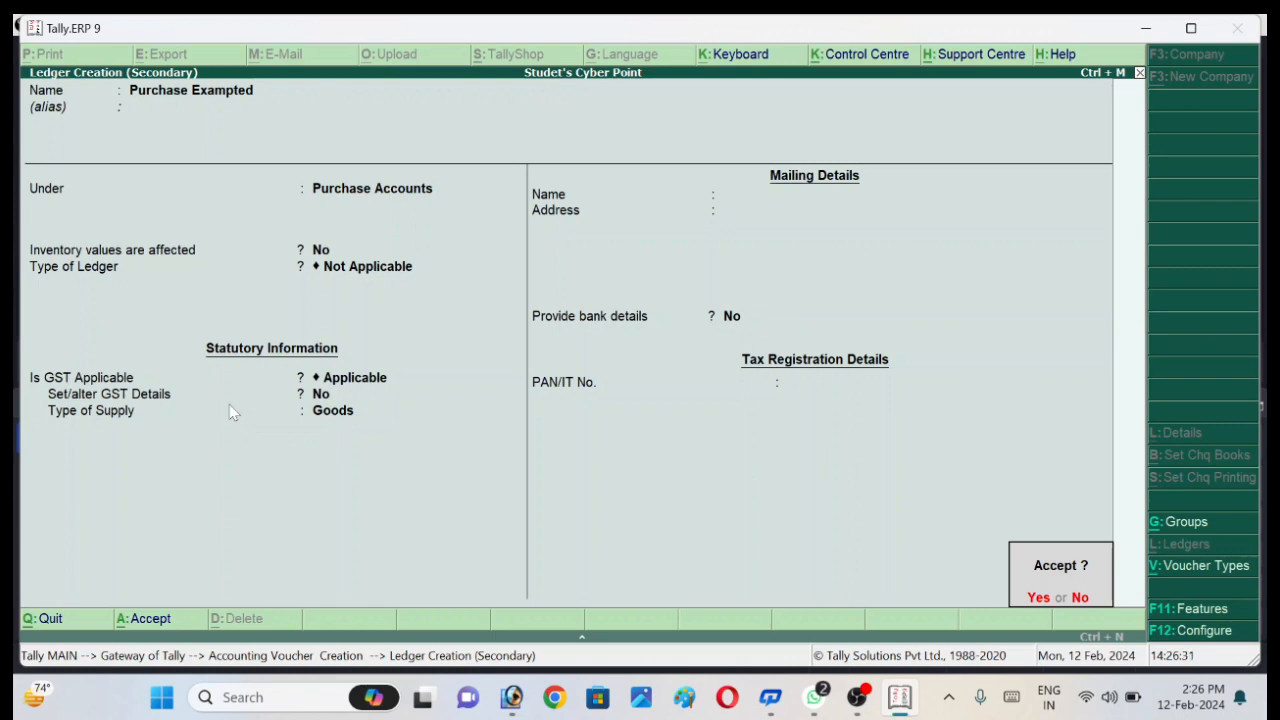
key("Return")
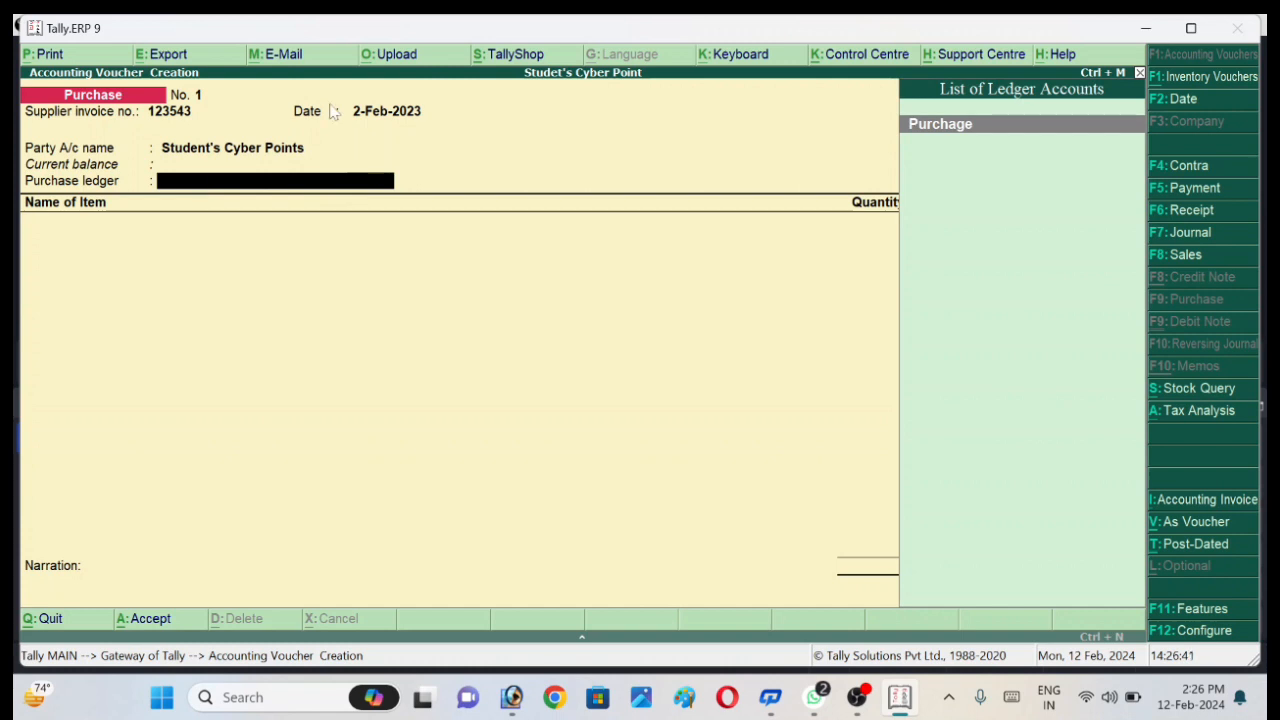
- Choose Purchage as the purchase ledger of the voucher
left_click(968, 122)
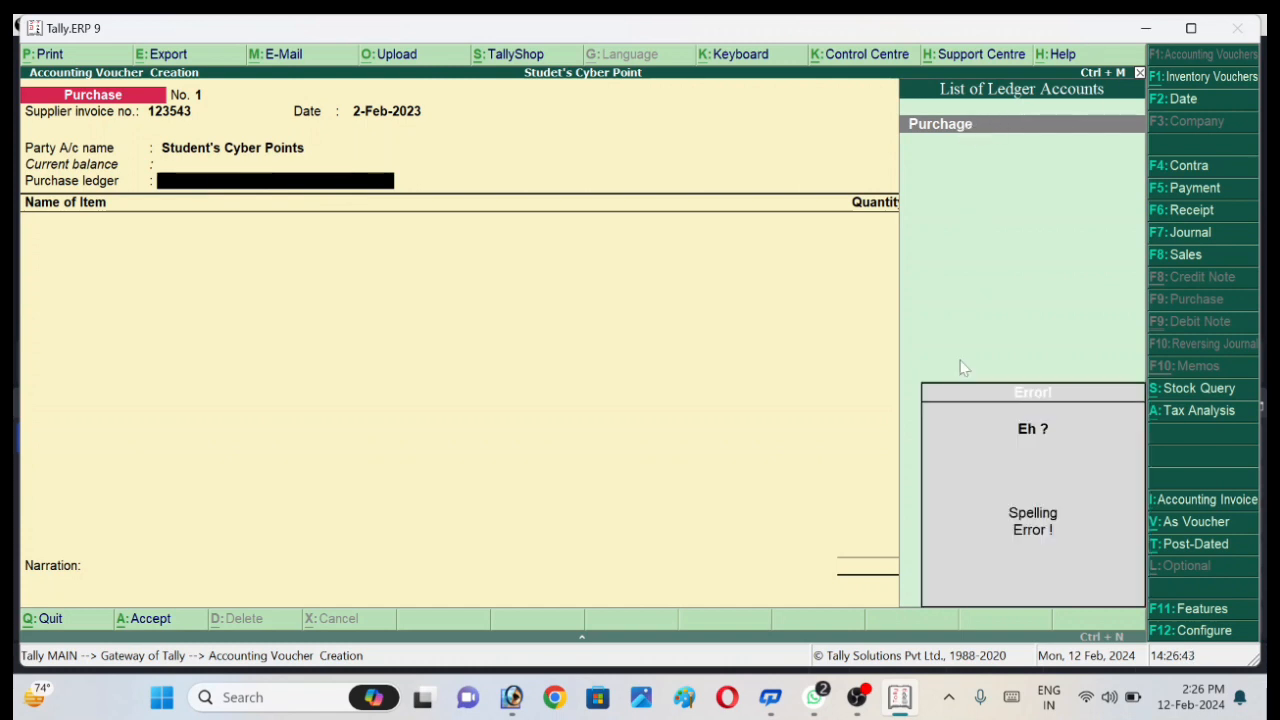
left_click(936, 559)
key("Return")
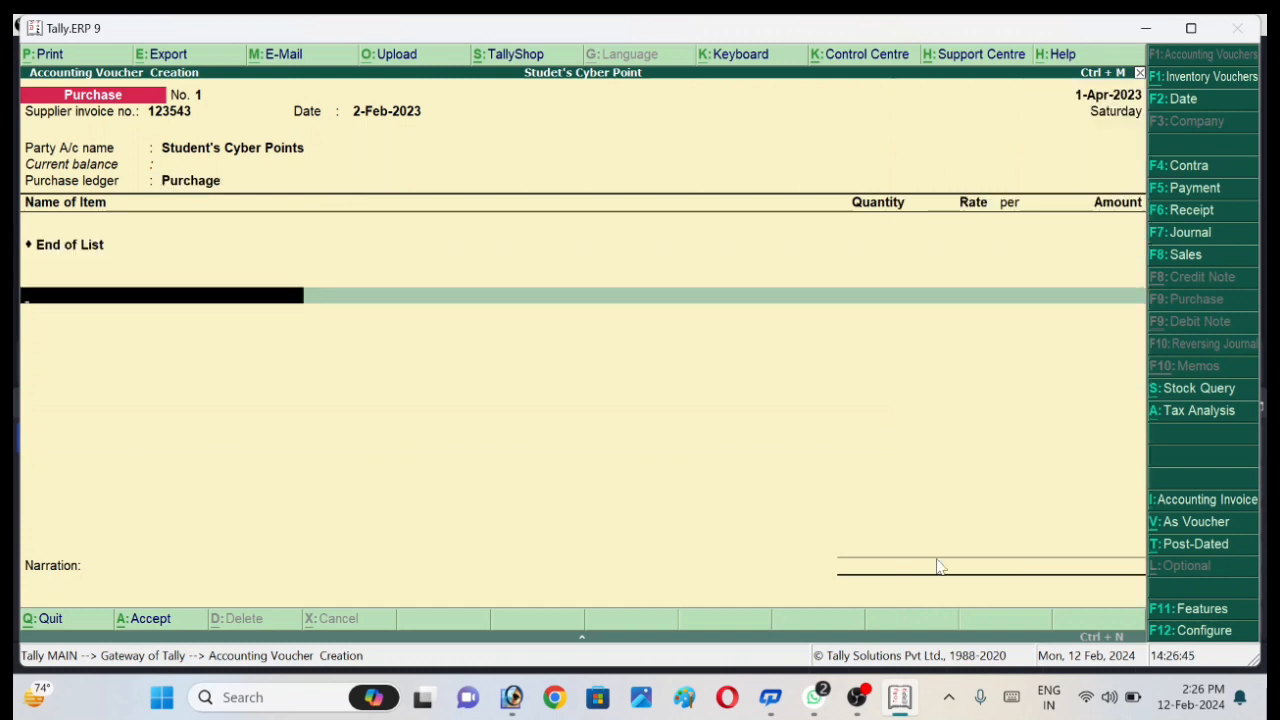
left_click(189, 183)
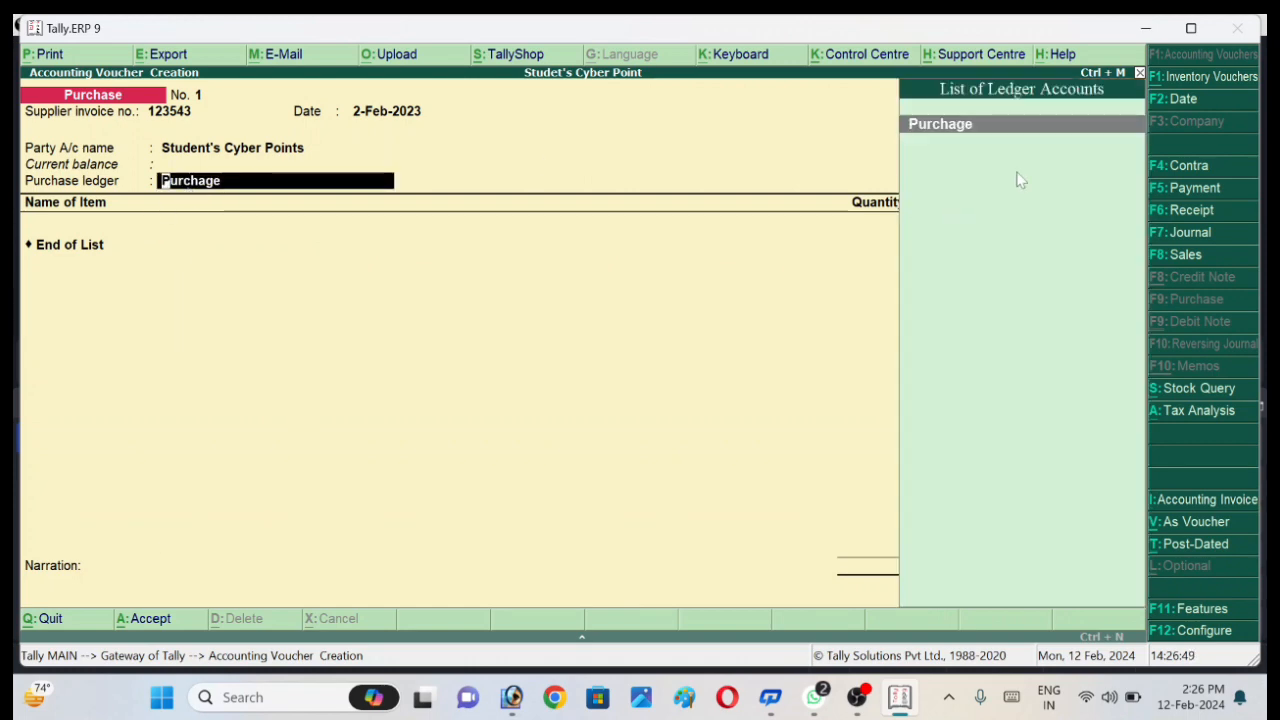
left_click(930, 124)
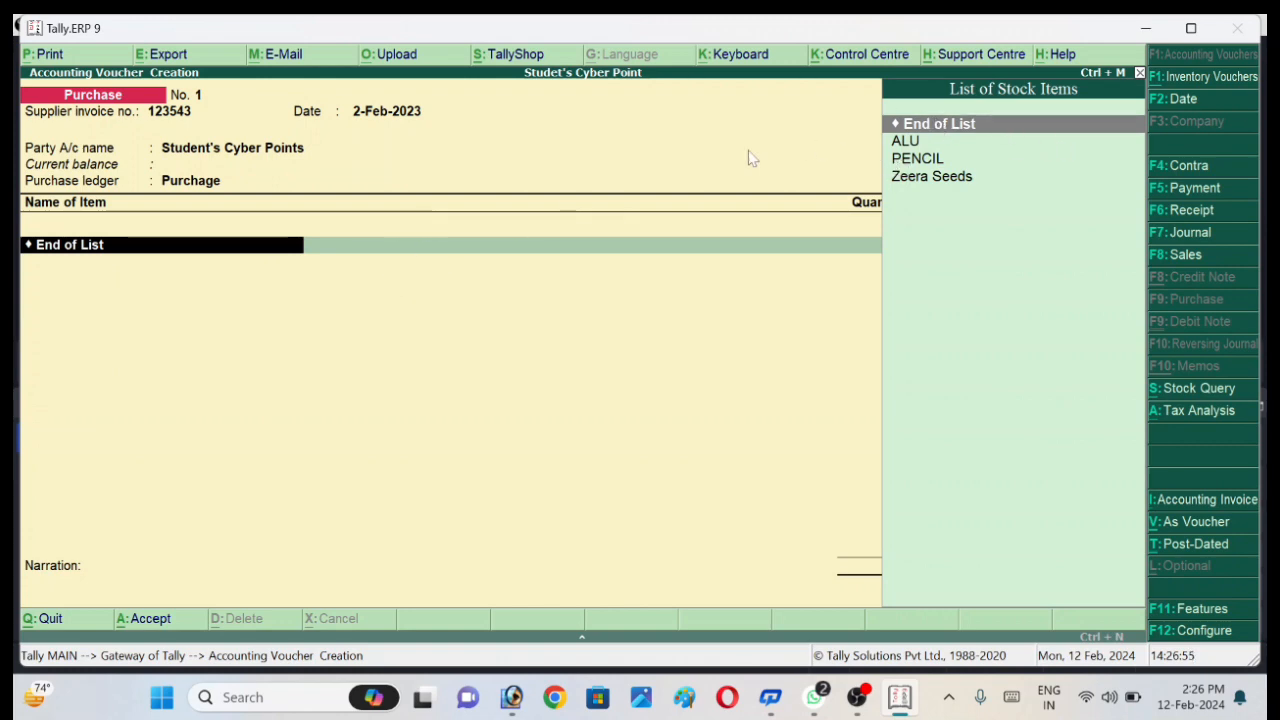
- Start a new stock item named Laptop from the voucher's item line, leaving its alias blank
key("Down")
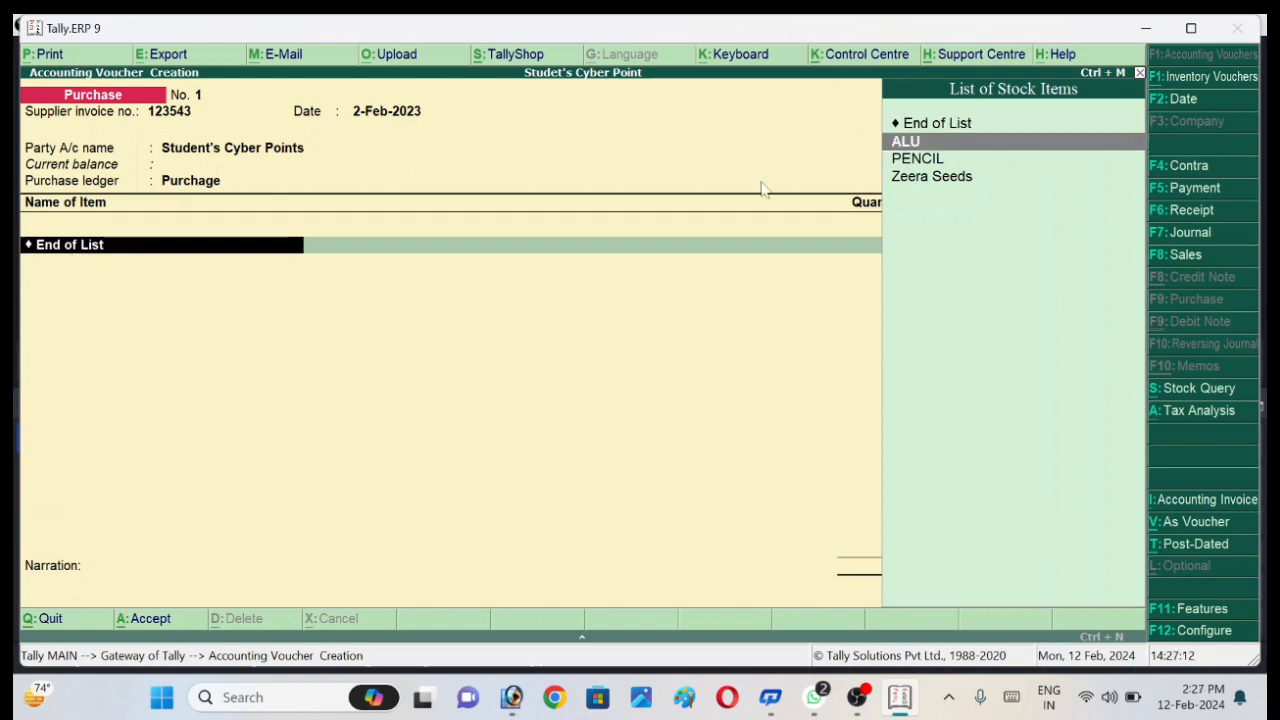
key("Down")
key("Down")
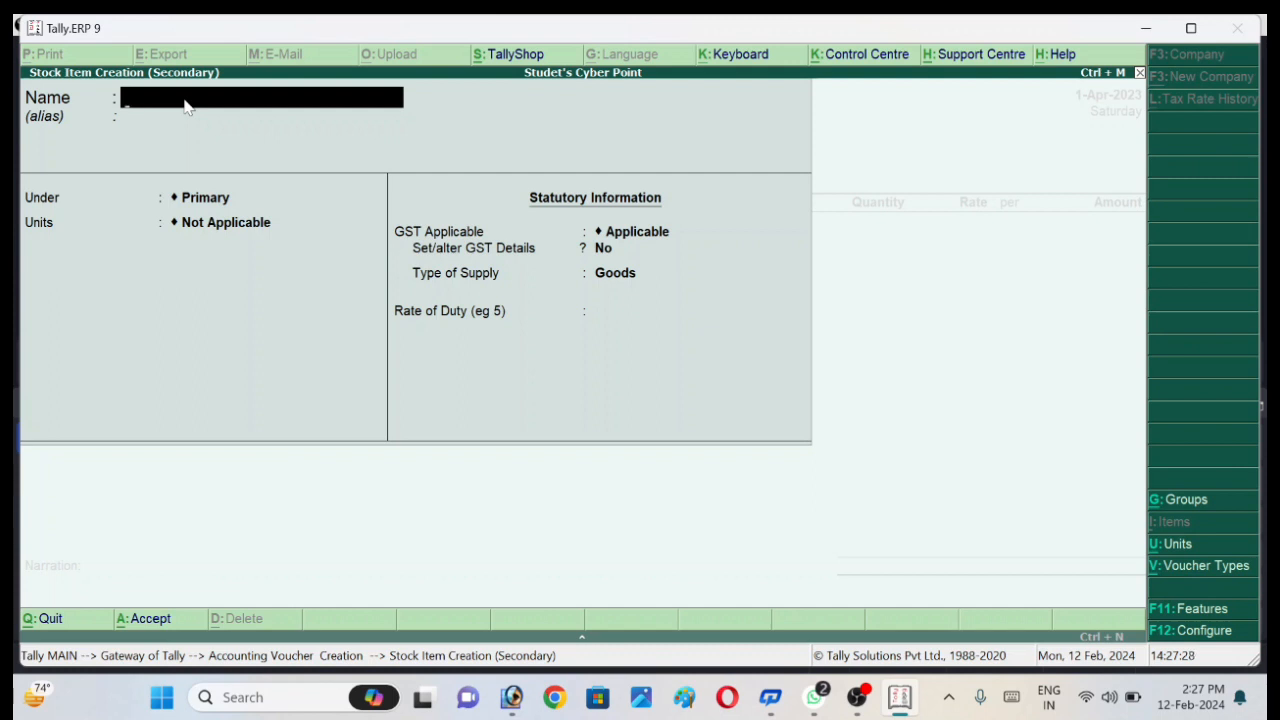
type("Laptop")
key("Return")
key("Return")
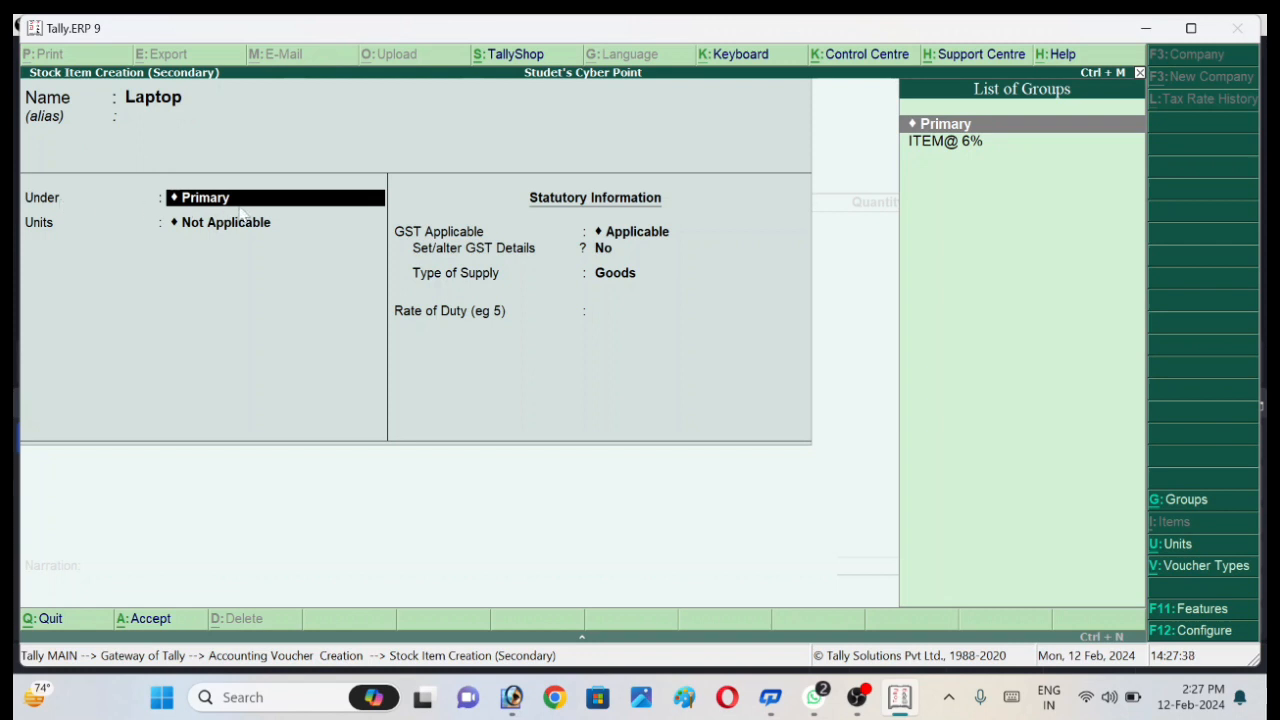
- Create a stock group Item@ 00% under Primary for the laptop, with quantity addition and GST details set to No
left_click(946, 148)
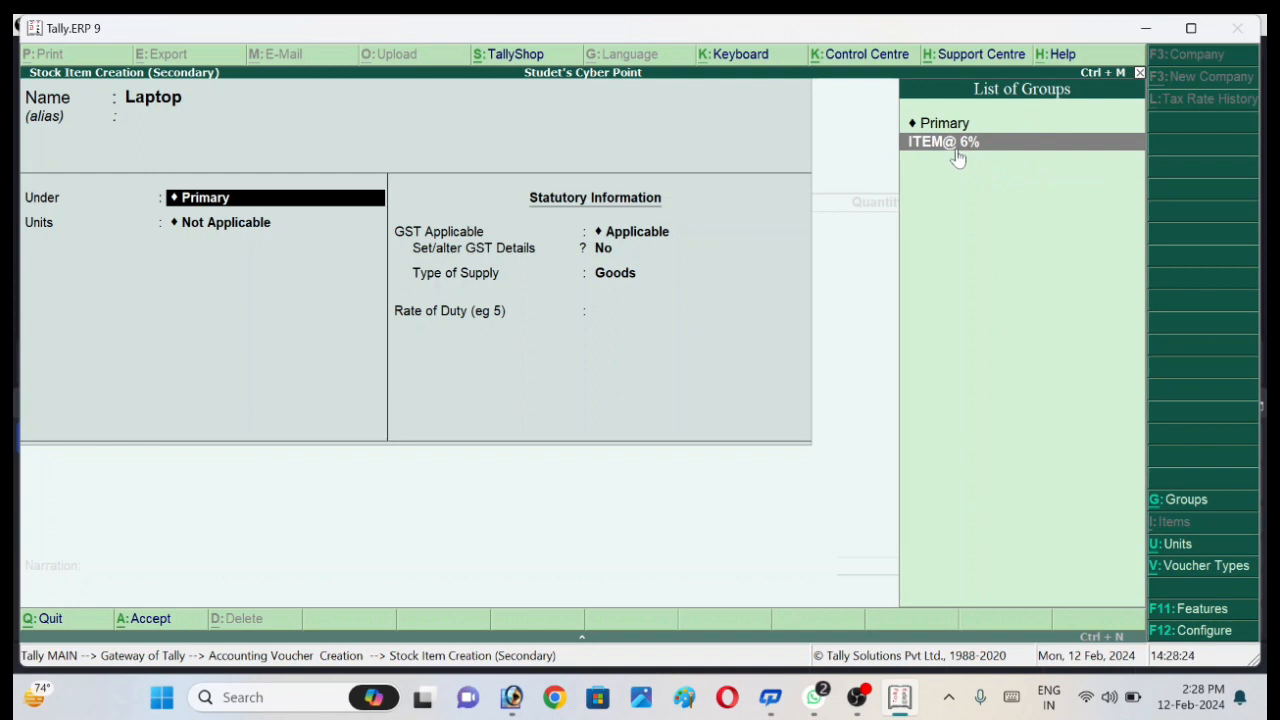
key("alt+c")
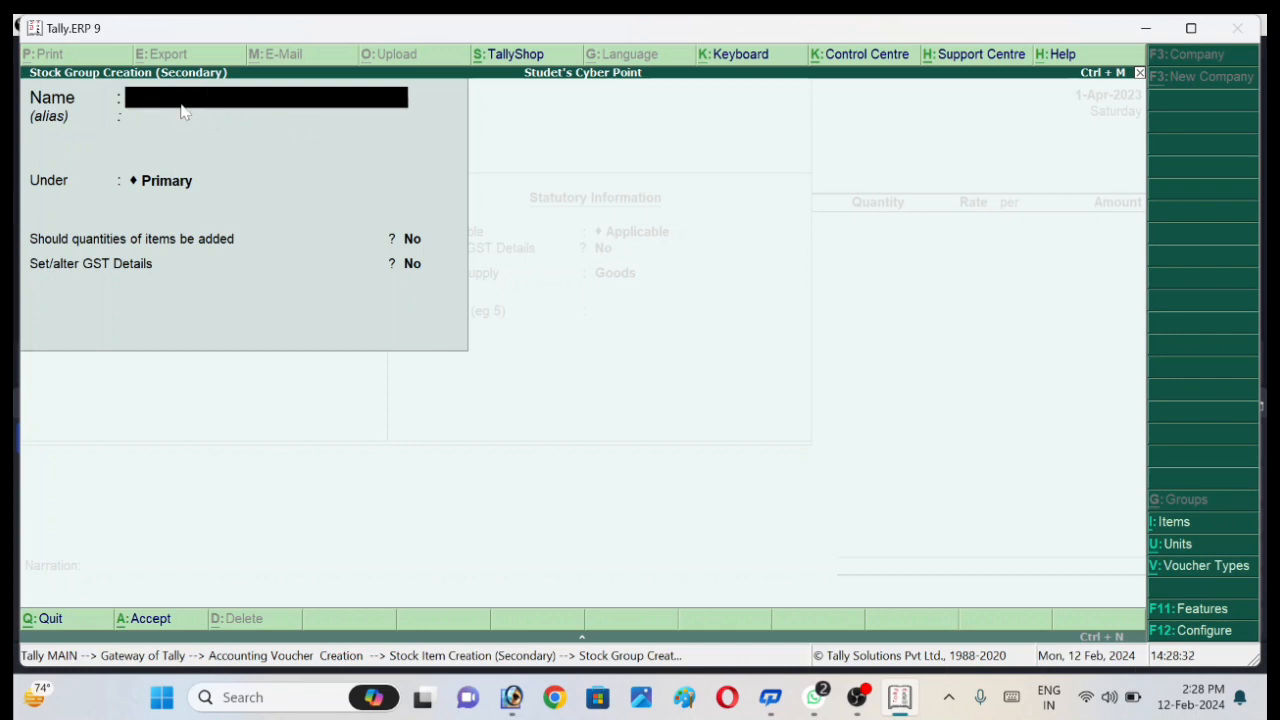
type("tem@ 00%")
key("Return")
key("Return")
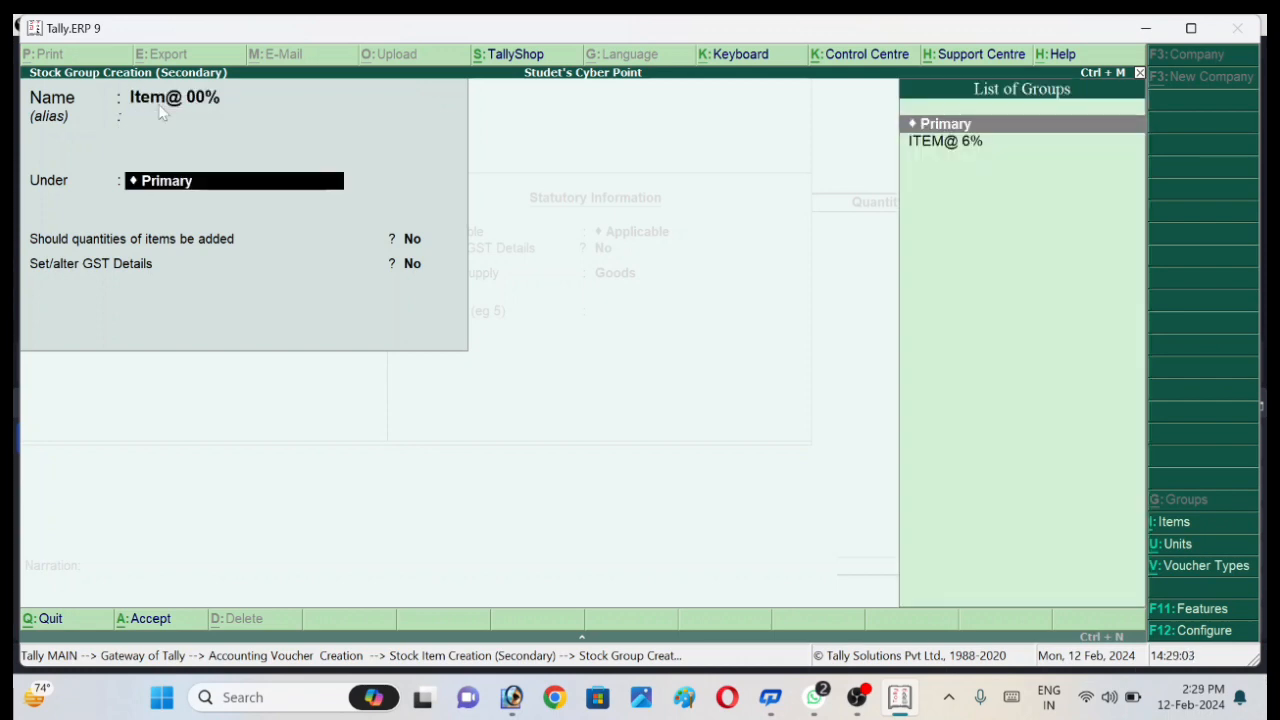
key("Return")
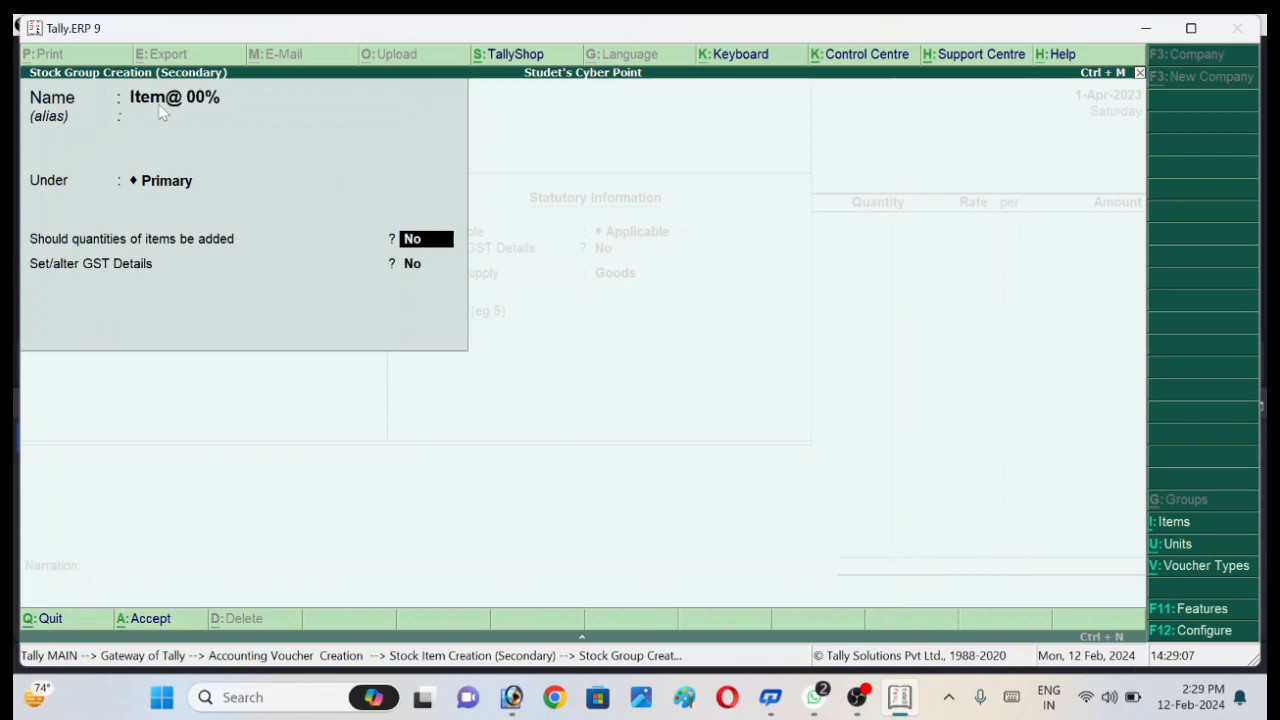
key("Return")
key("Return")
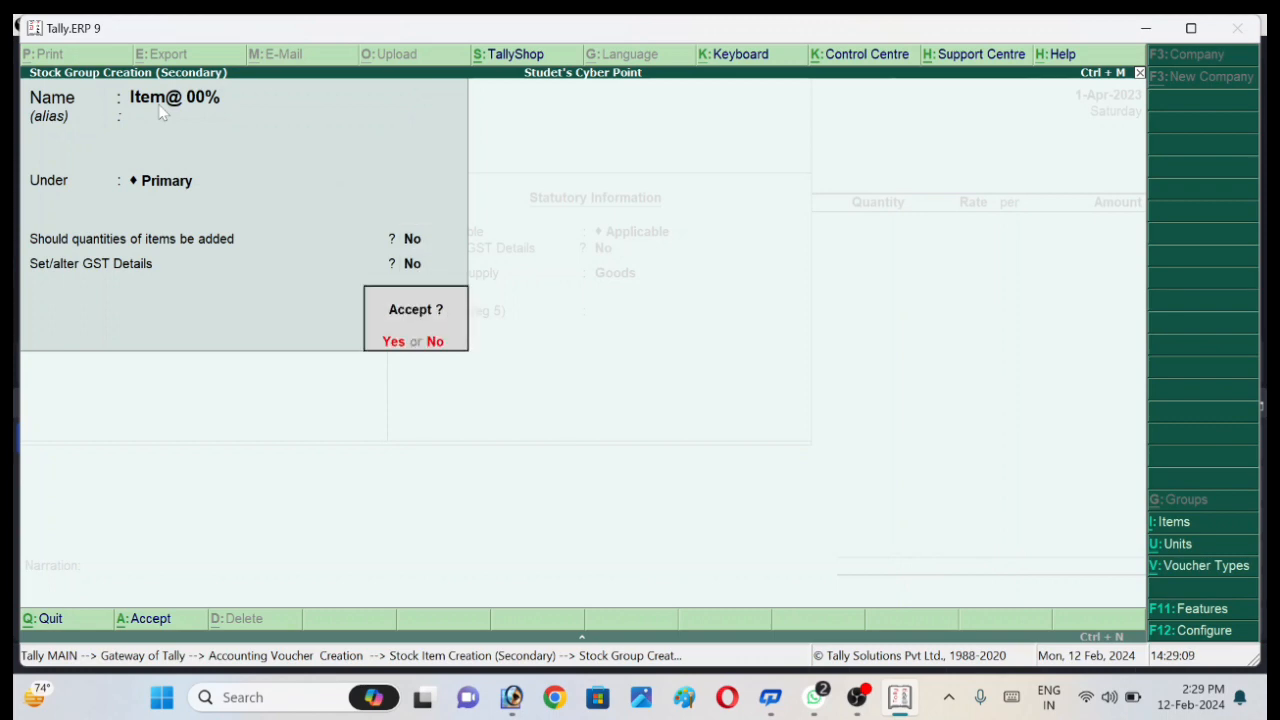
key("Return")
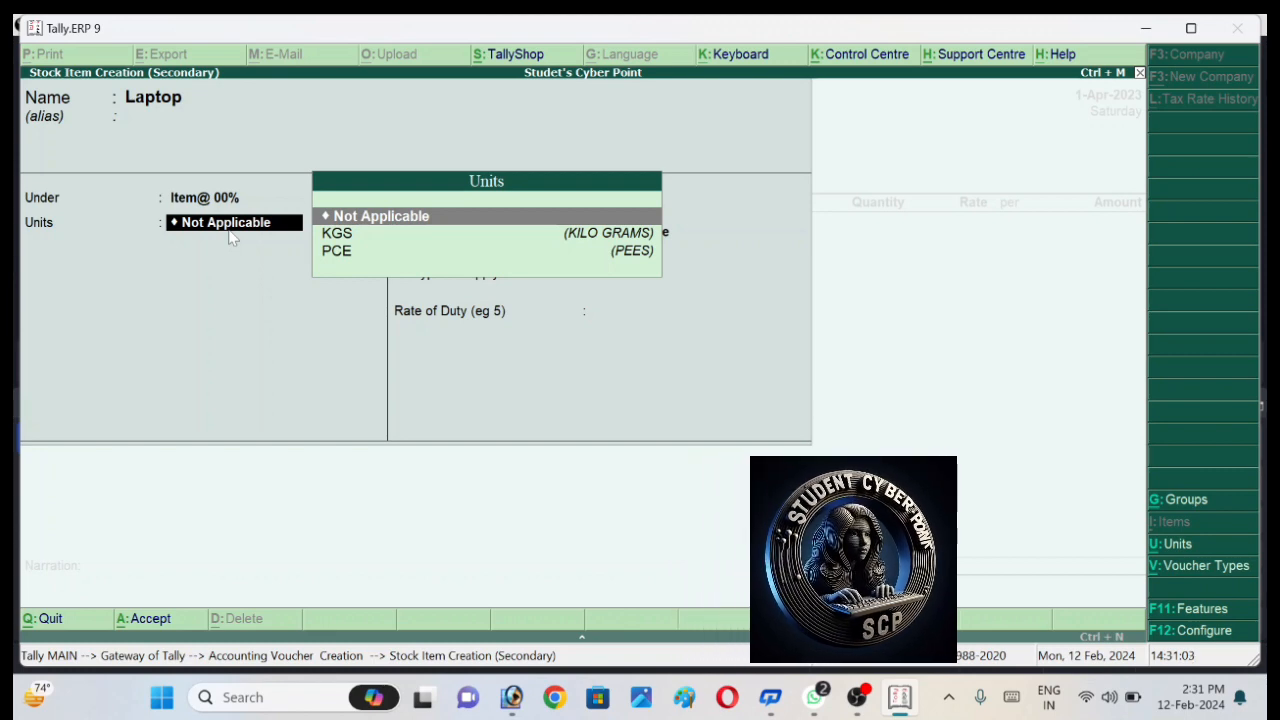
- Start a new simple unit for the laptop with the symbol pcs and the formal name Peice
key("Up")
key("Up")
key("Up")
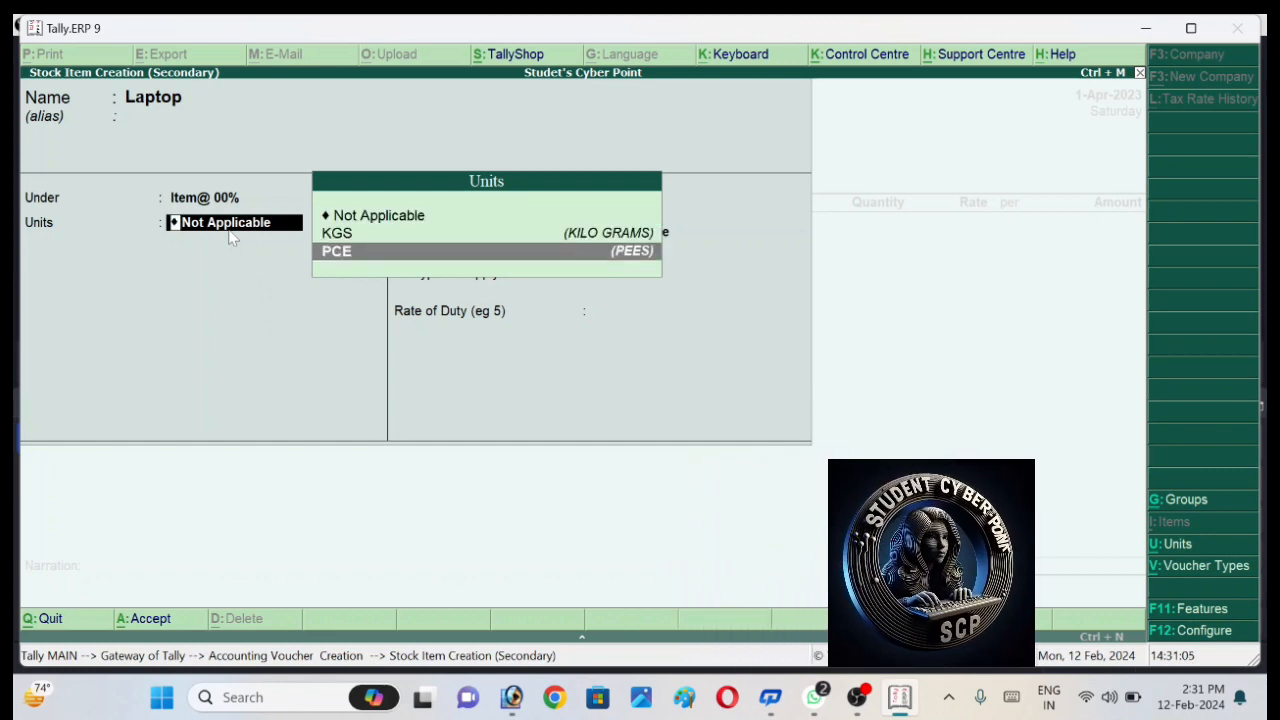
key("Down")
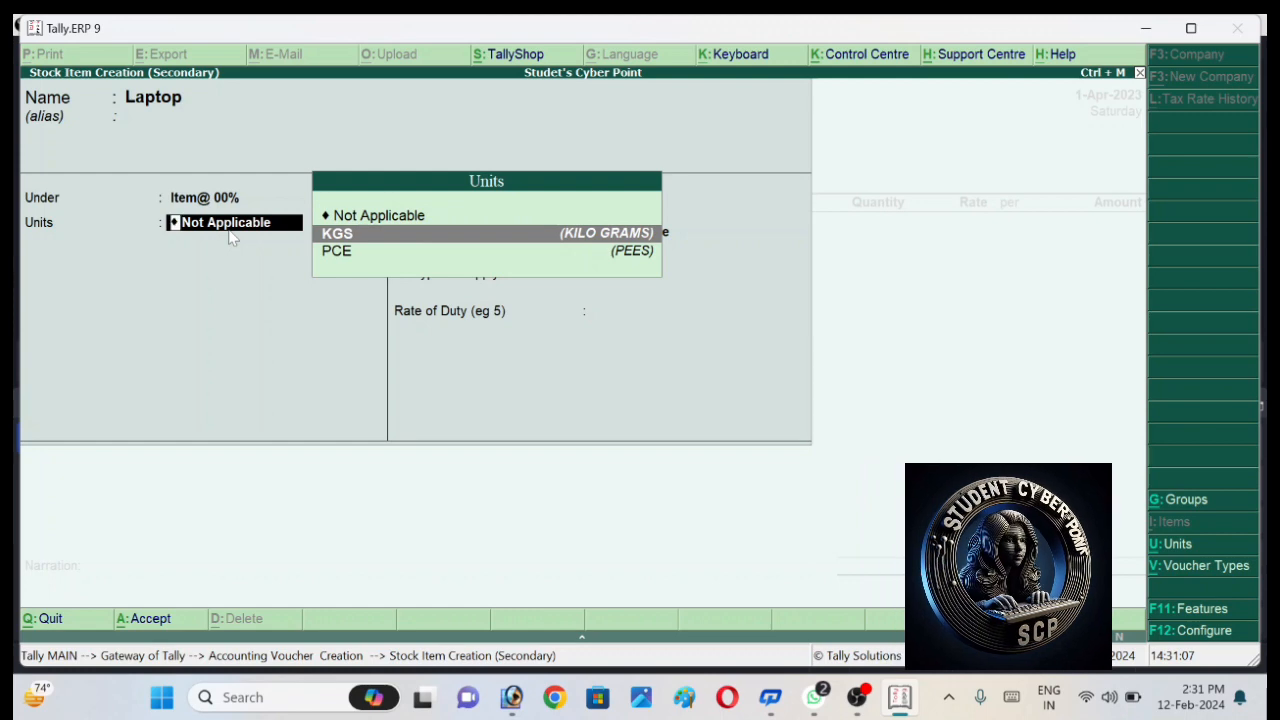
key("alt+c")
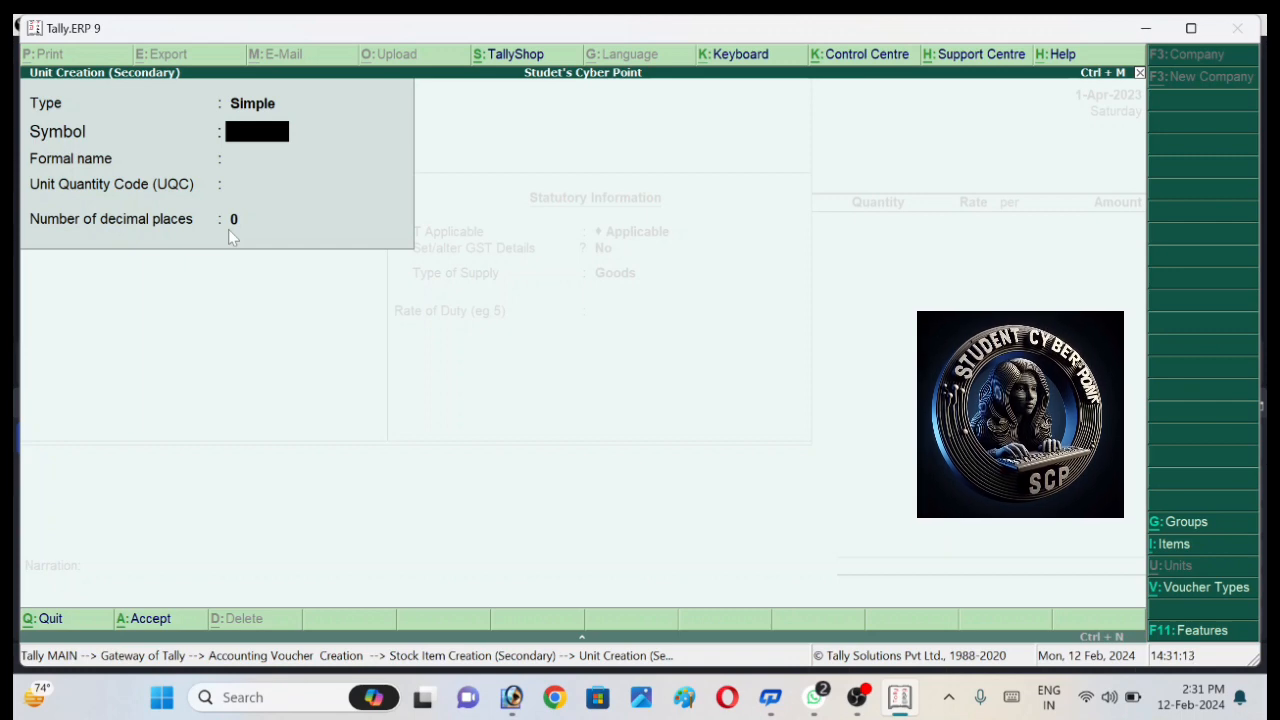
type("pcs")
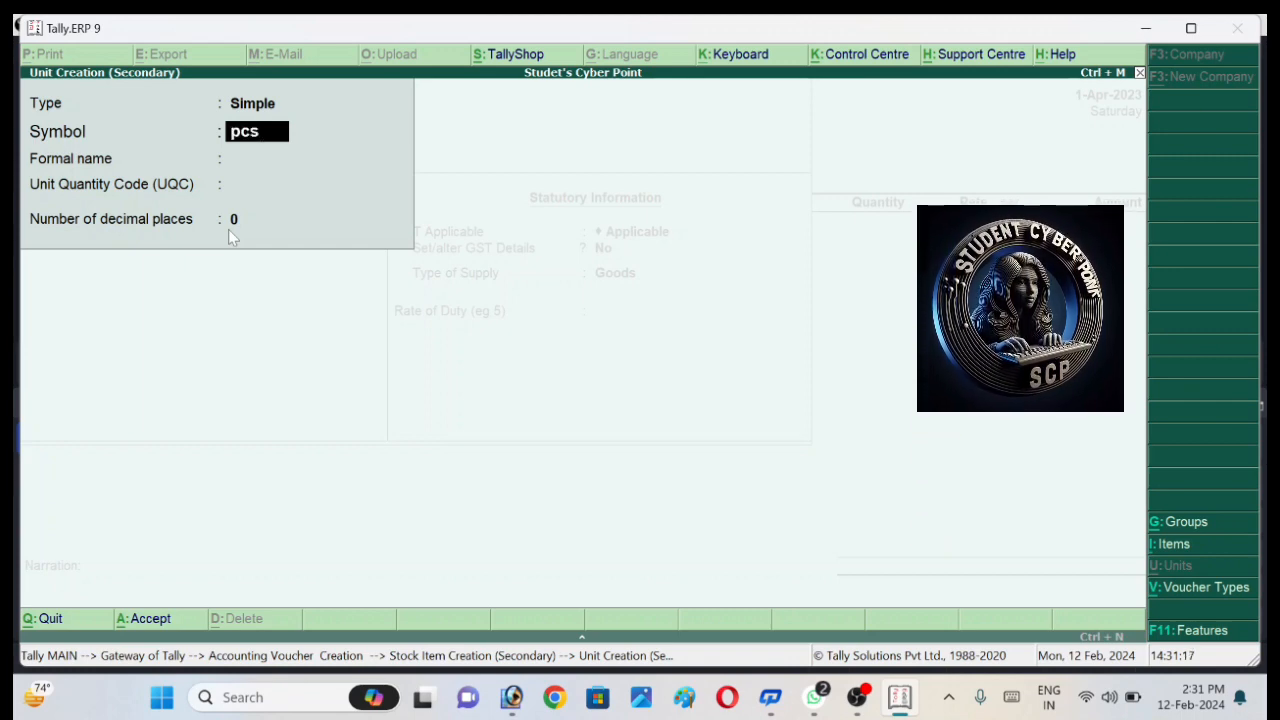
key("Return")
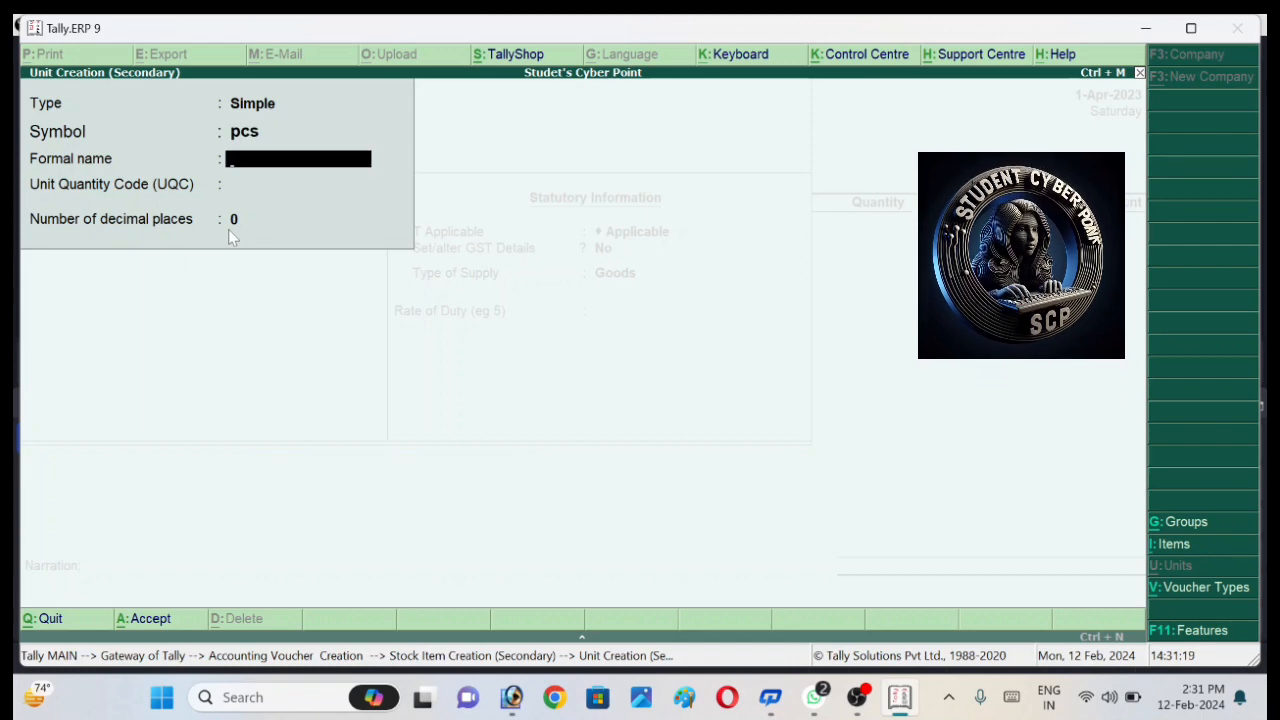
type("Pei")
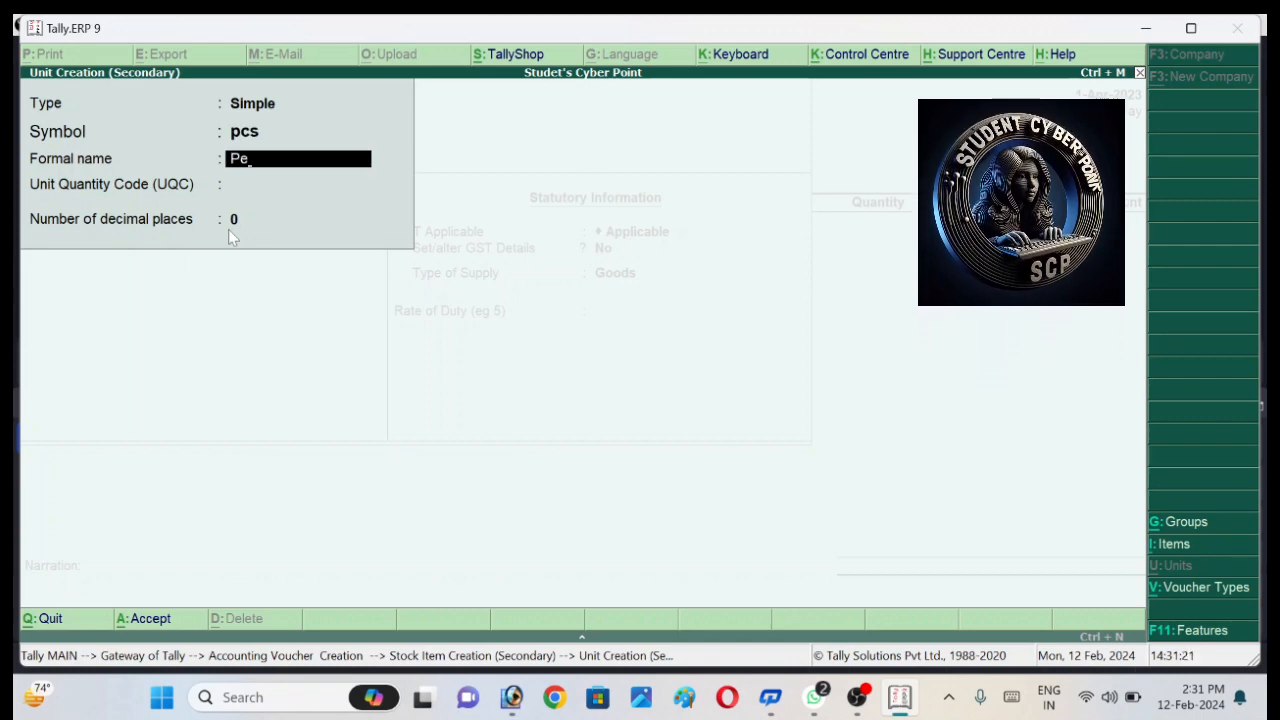
type("se")
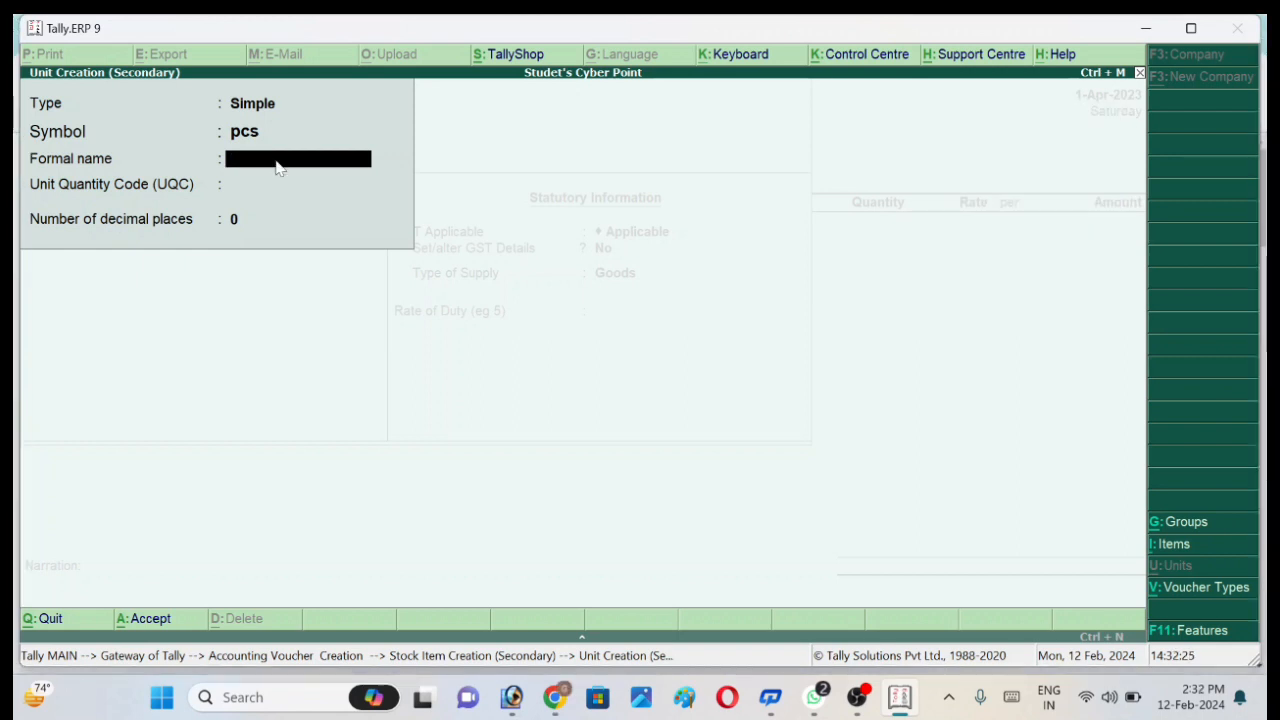
type("P")
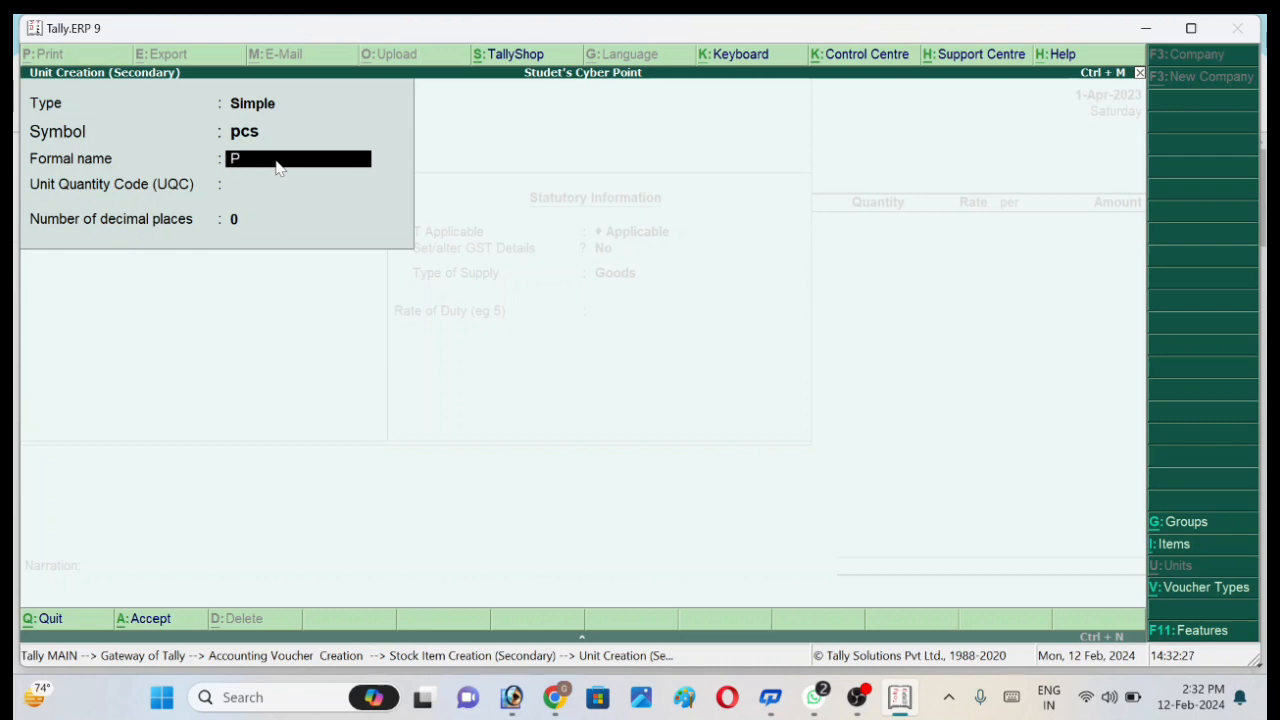
type("eice")
key("Return")
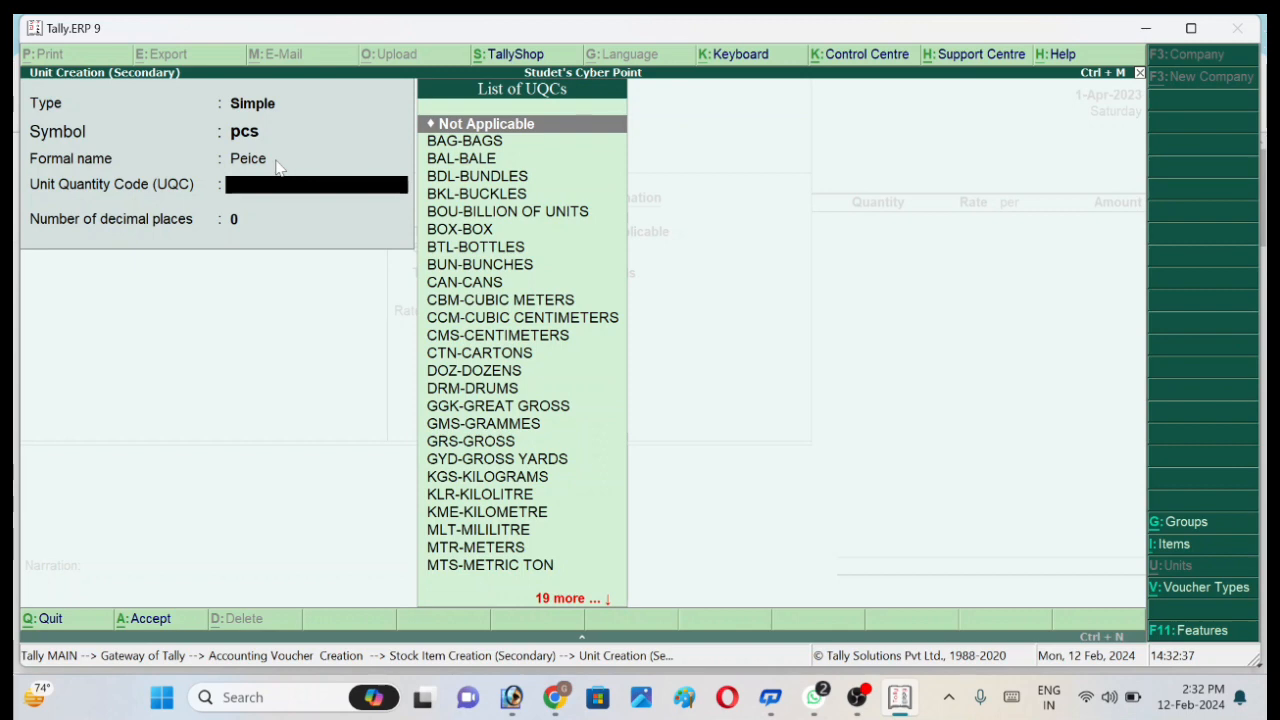
- Set the new unit's Unit Quantity Code to PCS-PIECES and keep 0 decimal places
key("Down")
key("Down")
key("Down")
key("Down")
key("Down")
key("Down")
key("Down")
key("Down")
key("Down")
key("Down")
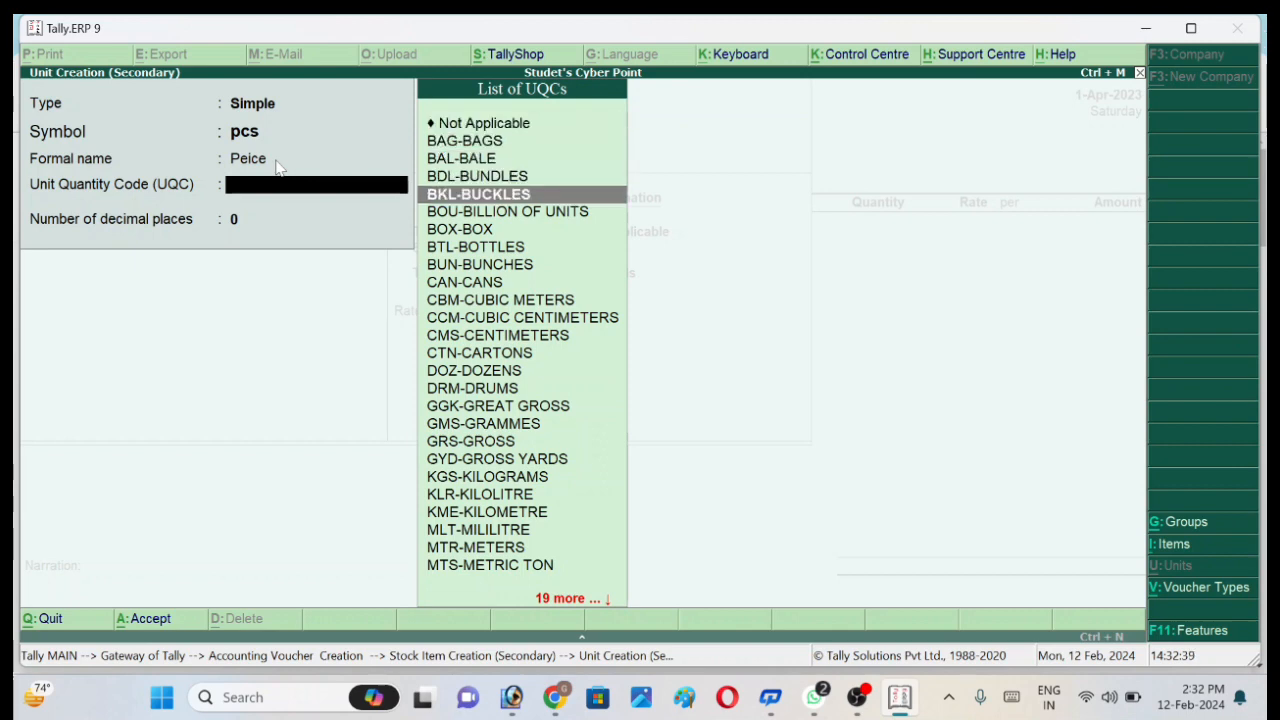
key("Down")
key("Down")
key("Down")
key("Down")
key("Down")
key("Down")
key("Down")
key("Down")
key("Down")
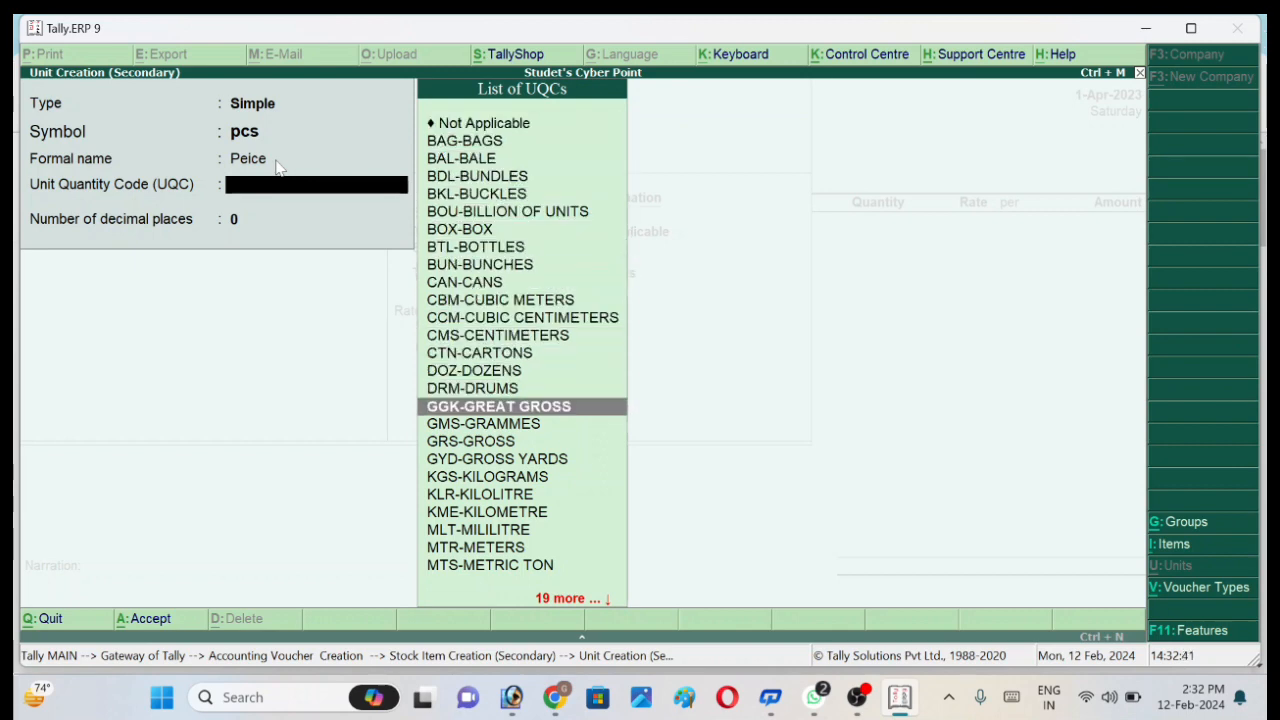
key("Down")
key("Down")
key("Down")
key("Down")
key("Down")
key("Down")
key("Down")
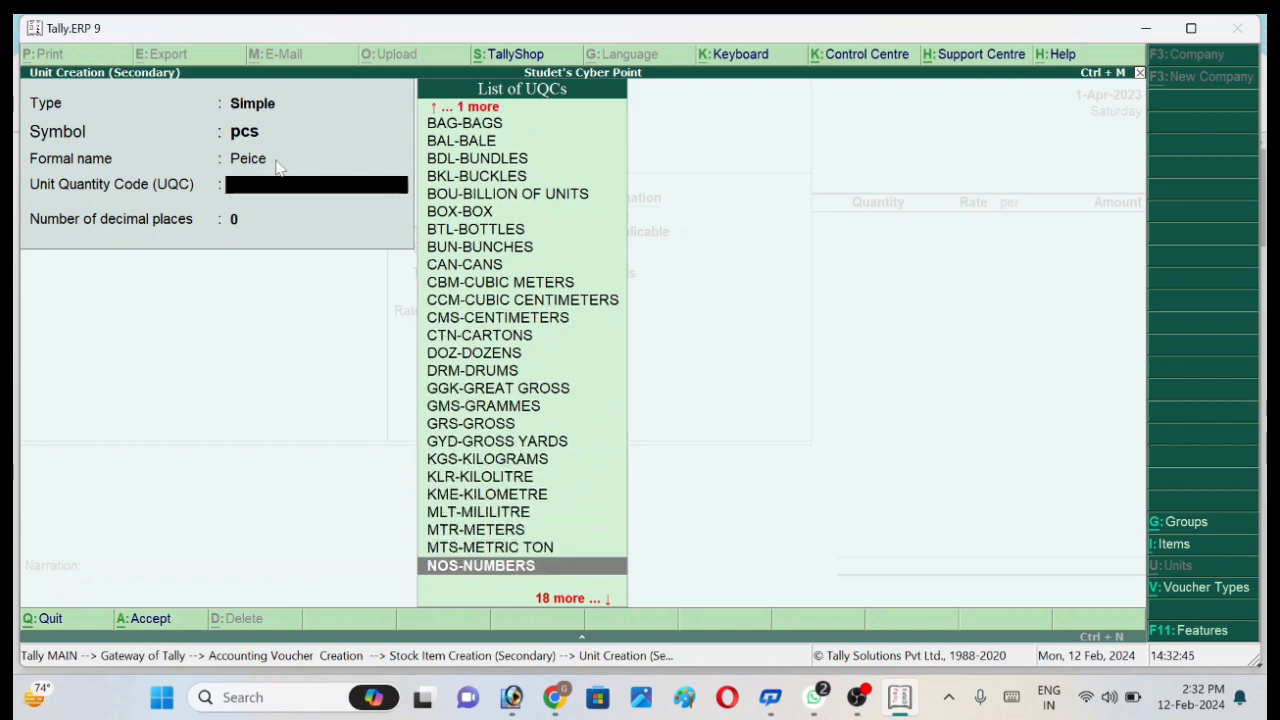
key("Down")
key("Down")
key("Down")
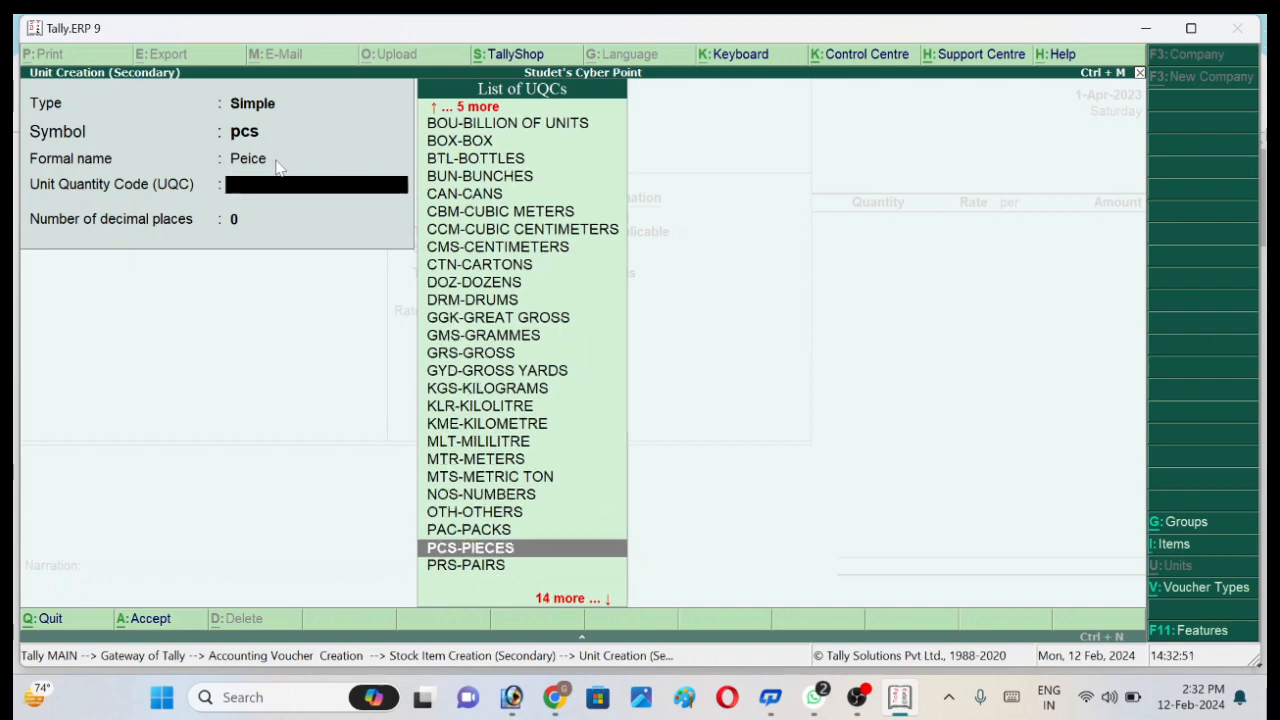
key("Down")
key("Down")
key("Up")
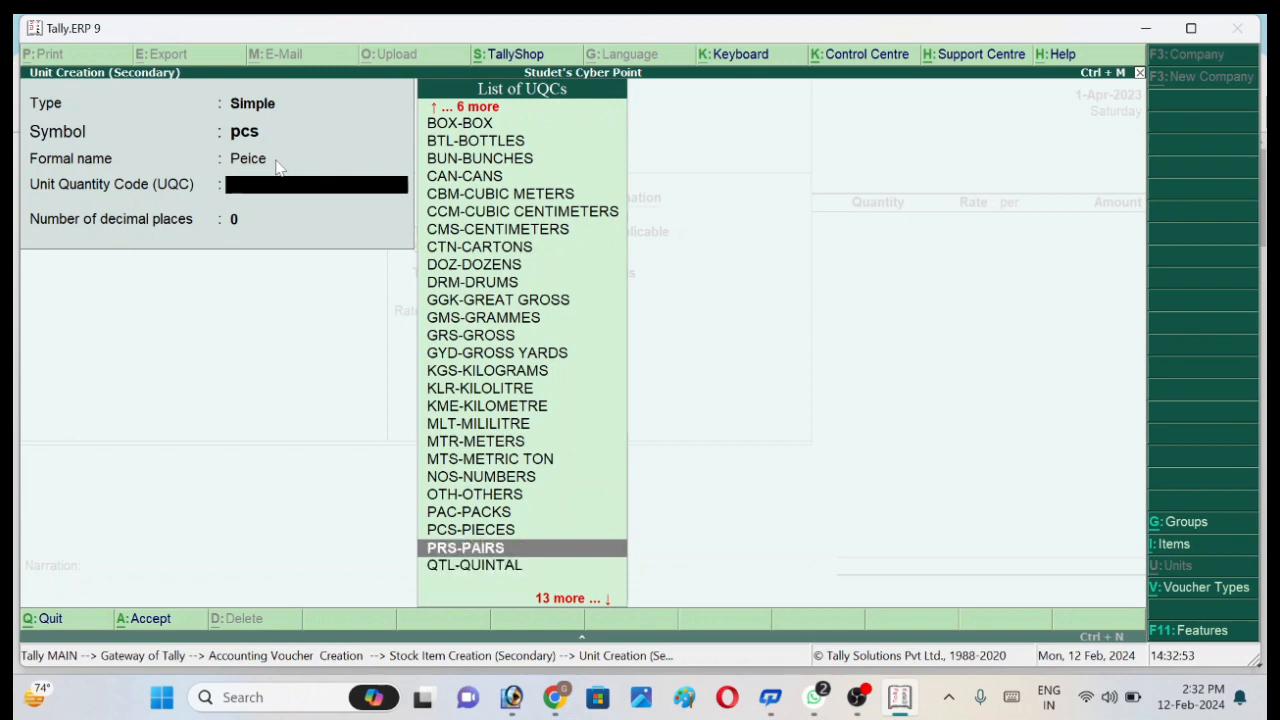
key("Up")
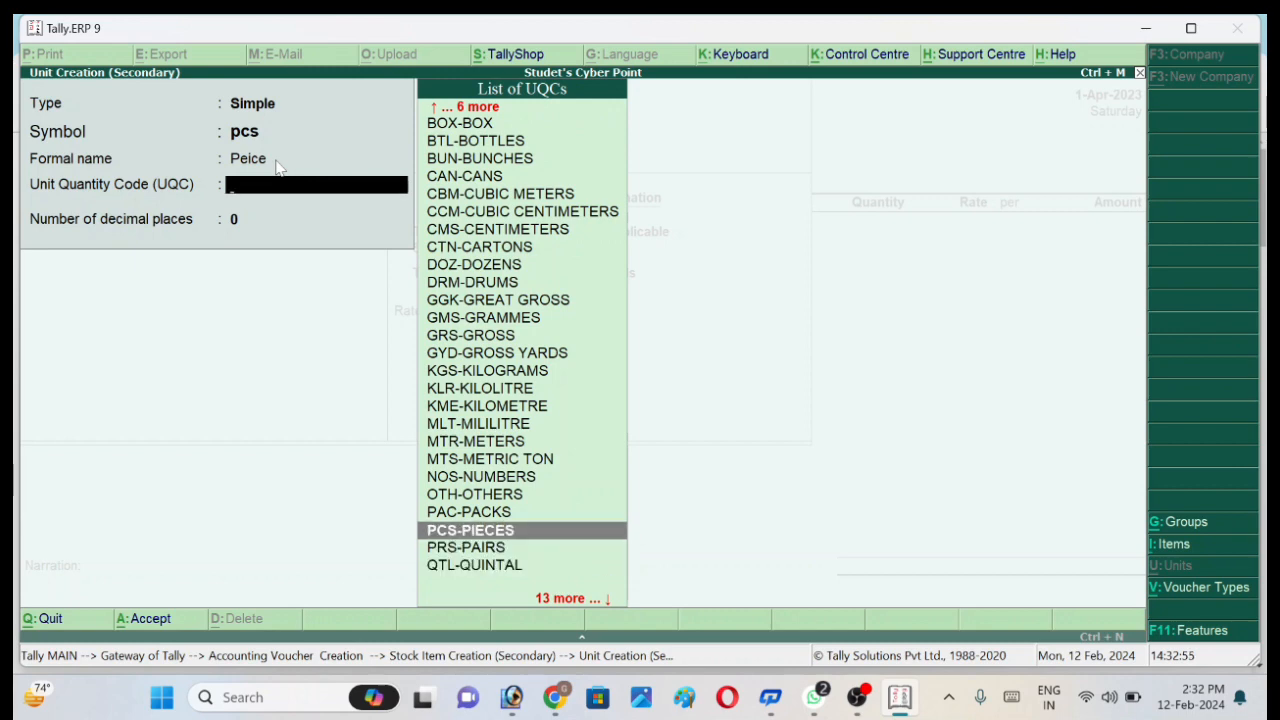
key("Return")
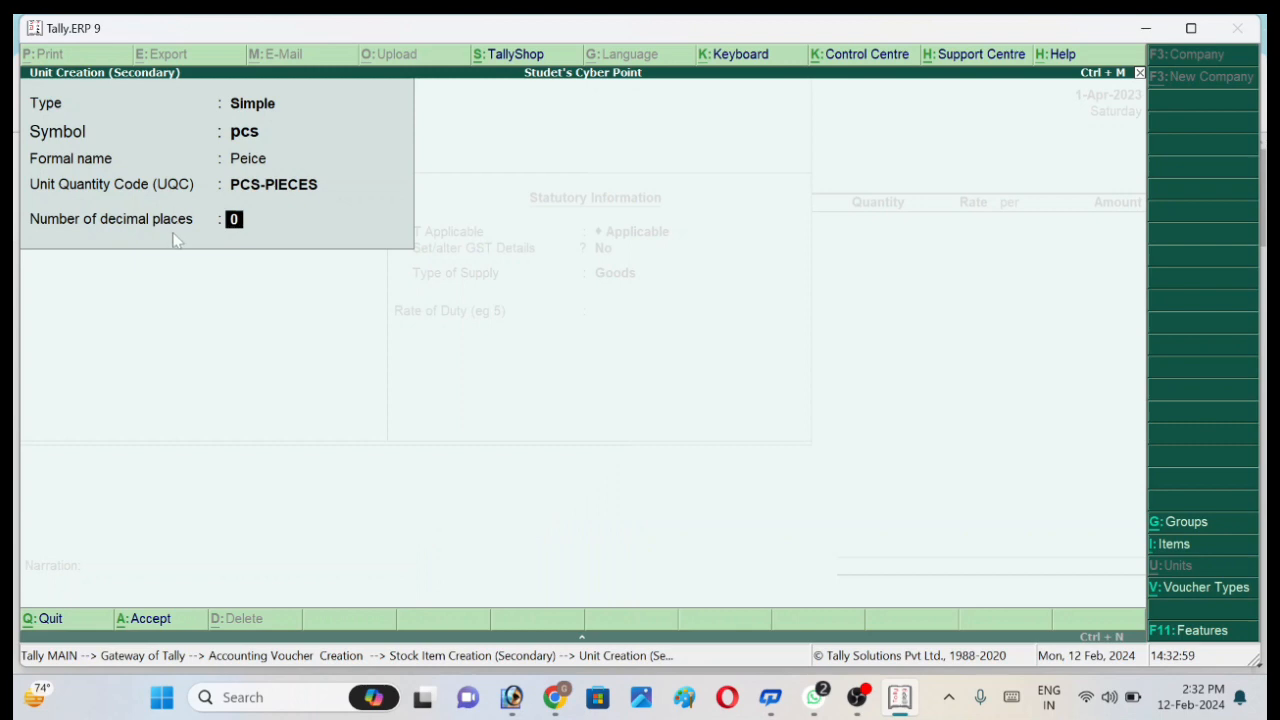
key("Return")
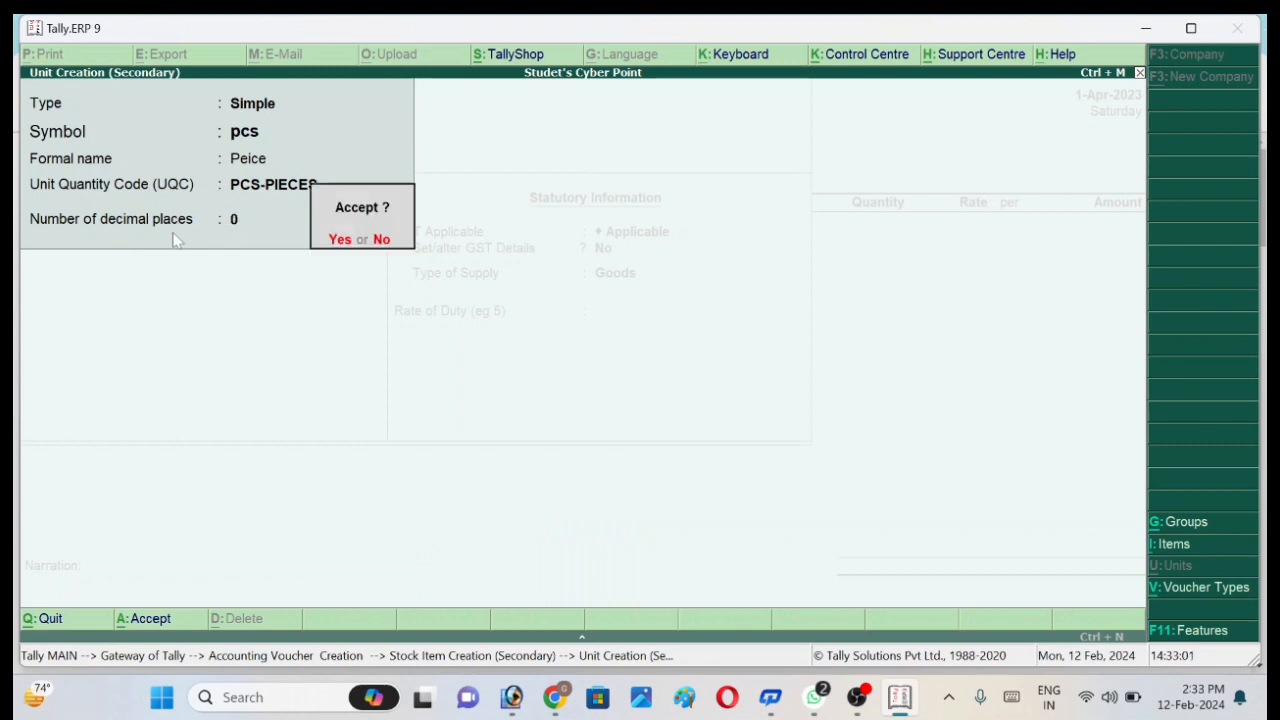
- Save the new unit, assign pcs to the laptop, and enable its GST details with calculation On Value and taxability Exempt
key("Return")
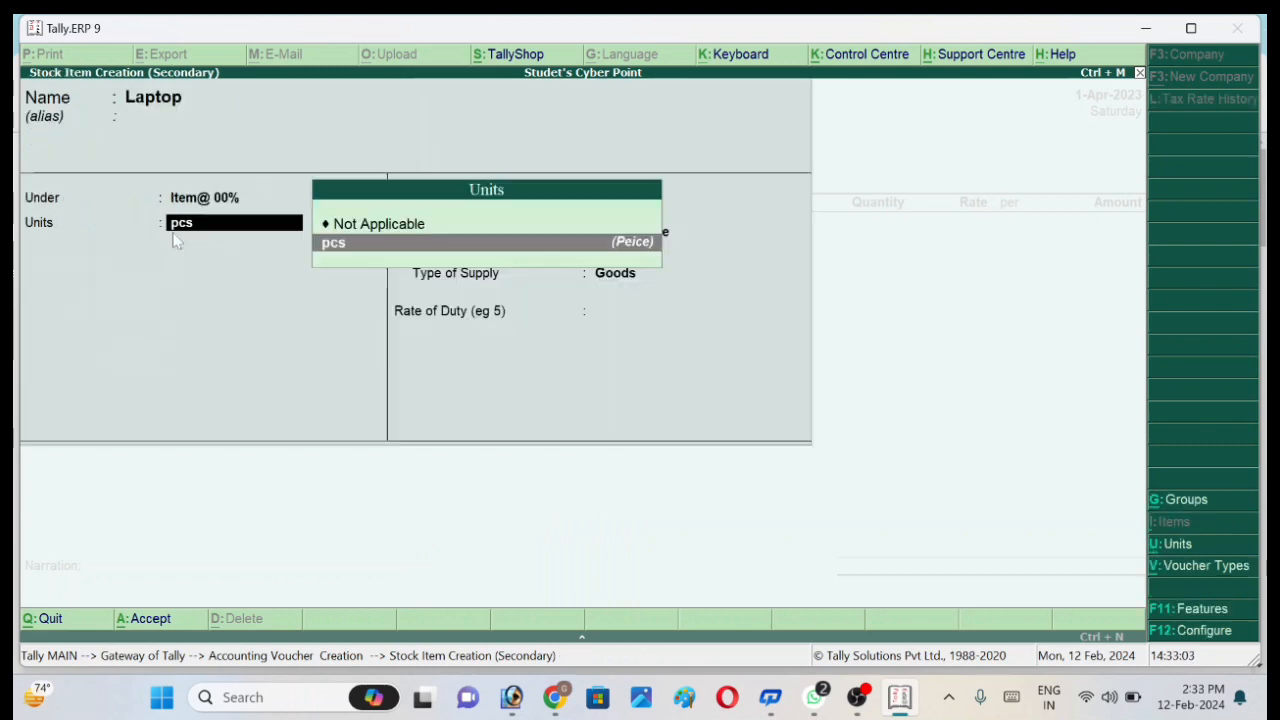
key("Return")
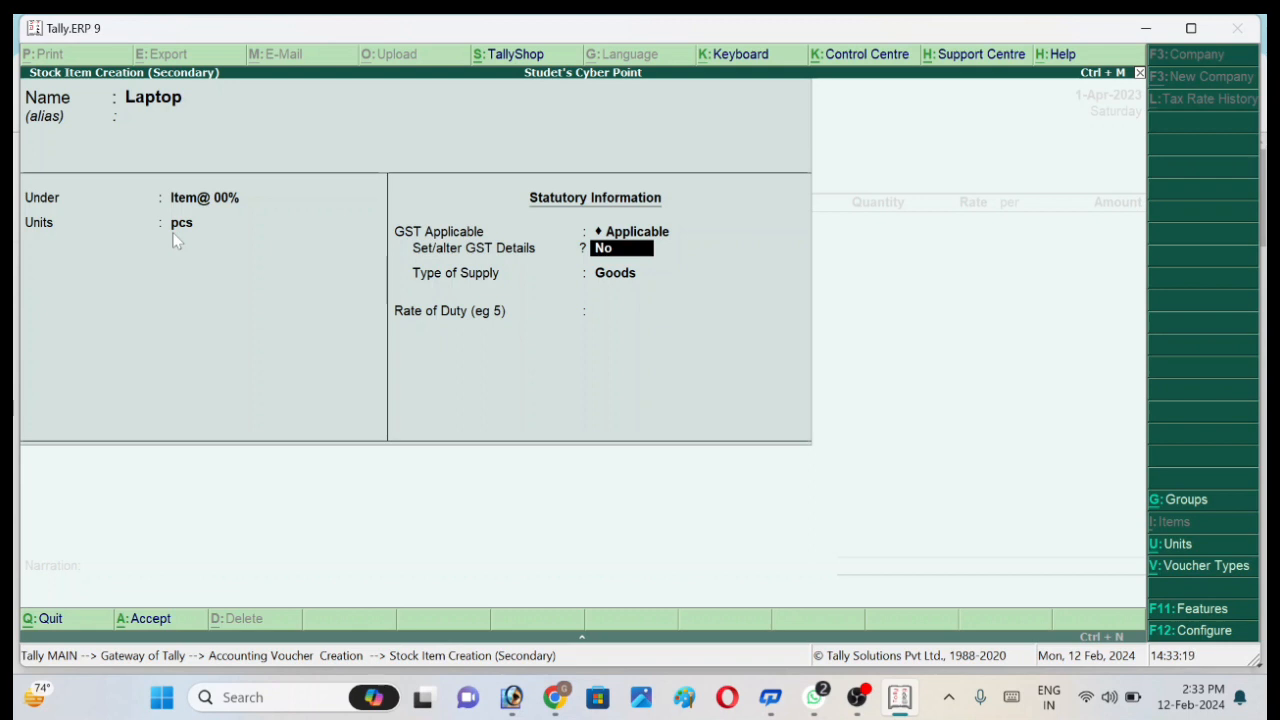
type("y")
key("Return")
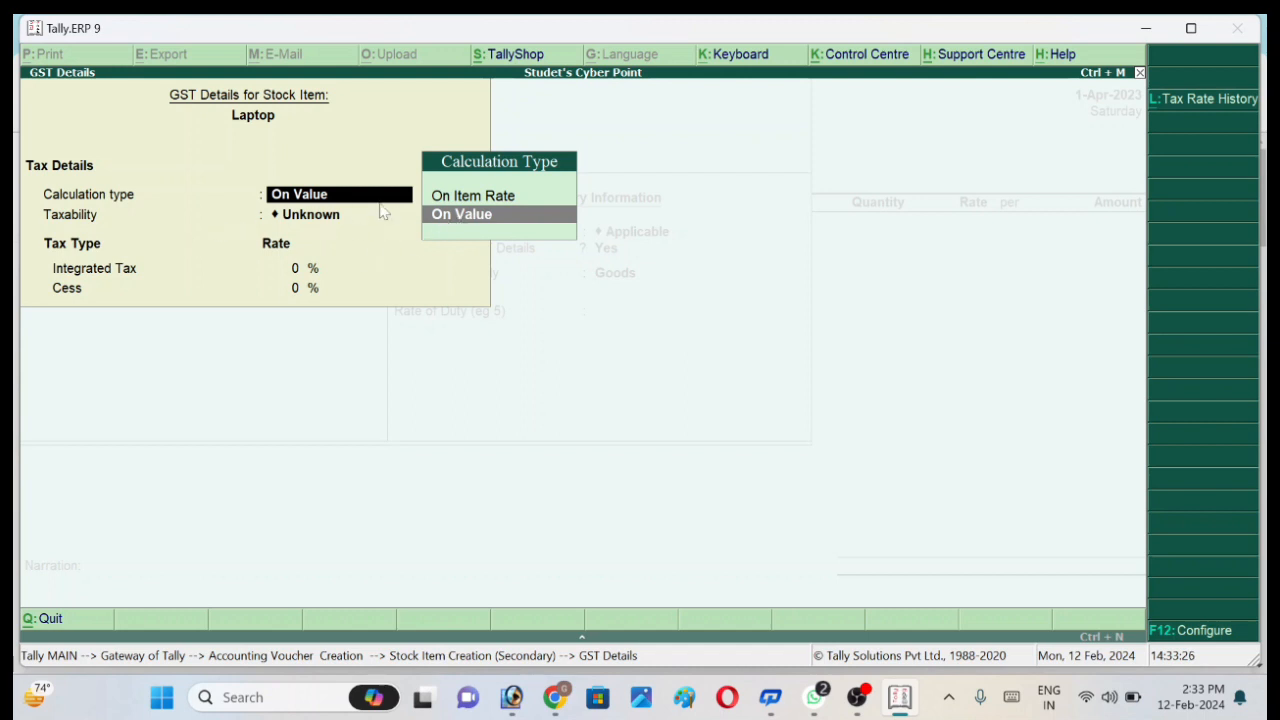
left_click(461, 216)
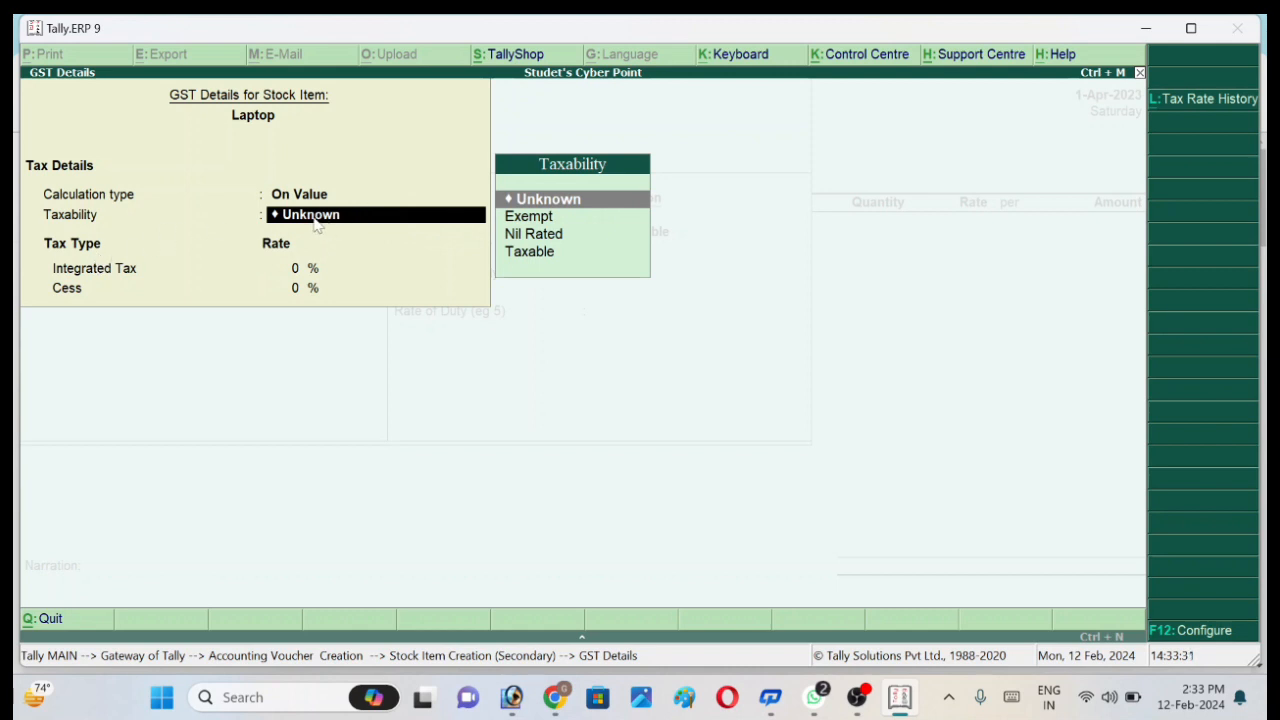
left_click(533, 218)
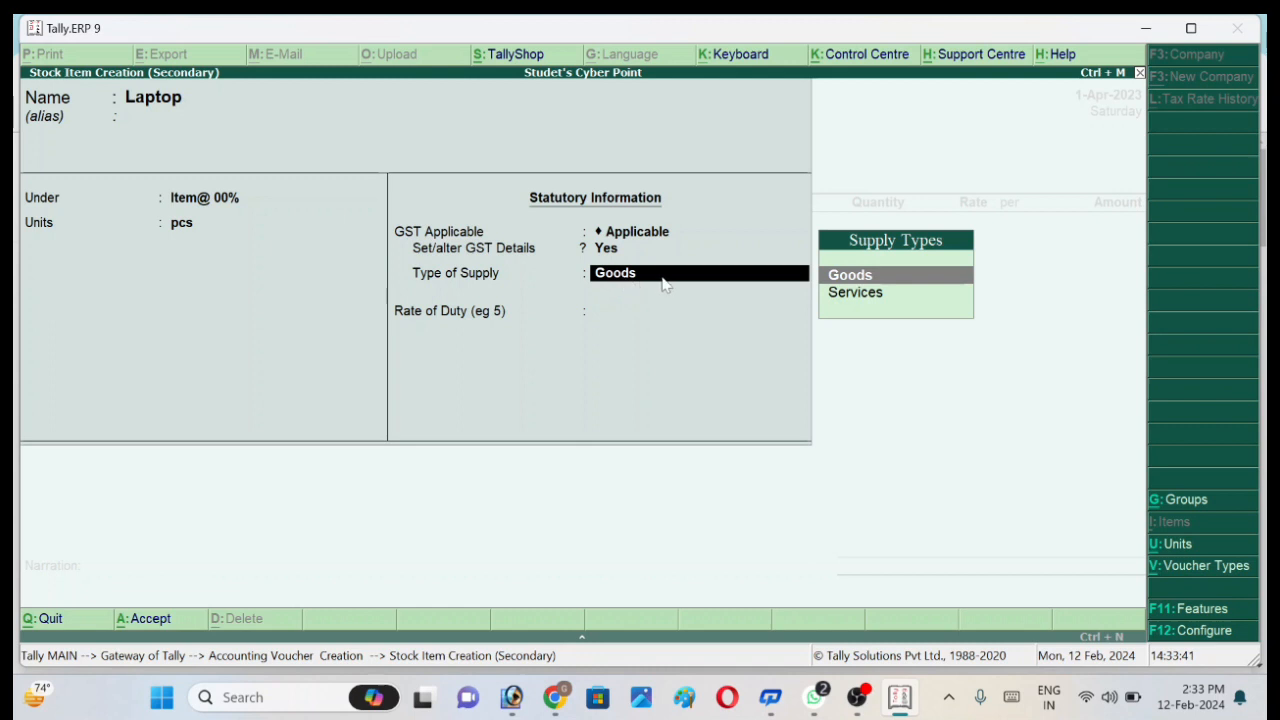
- Keep the laptop's type of supply as Goods with a rate of duty of 0 and save the stock item
left_click(840, 297)
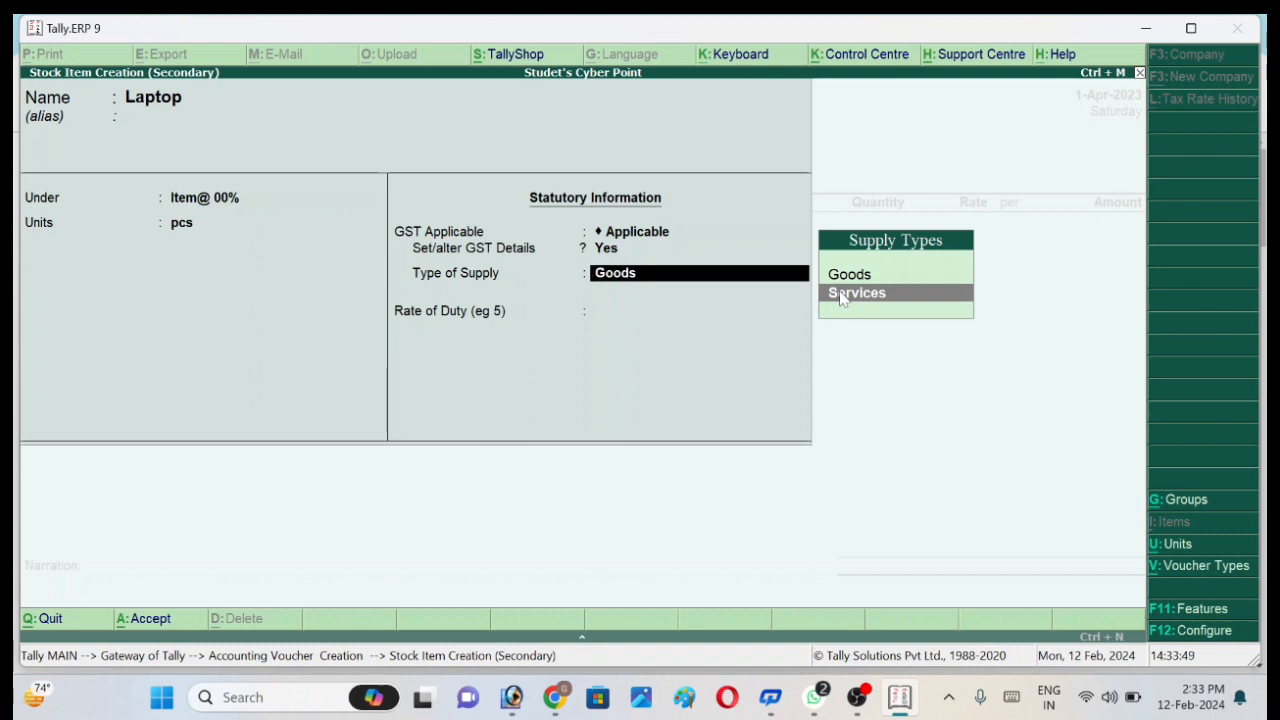
key("Up")
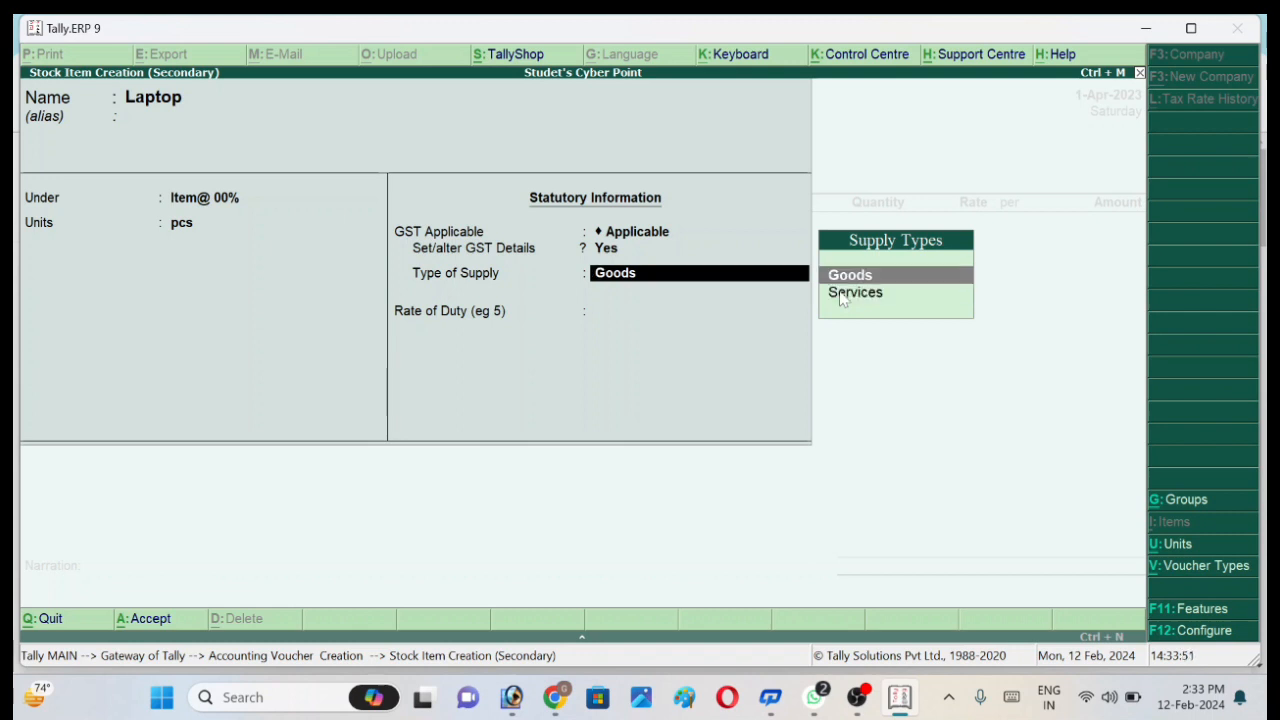
key("Return")
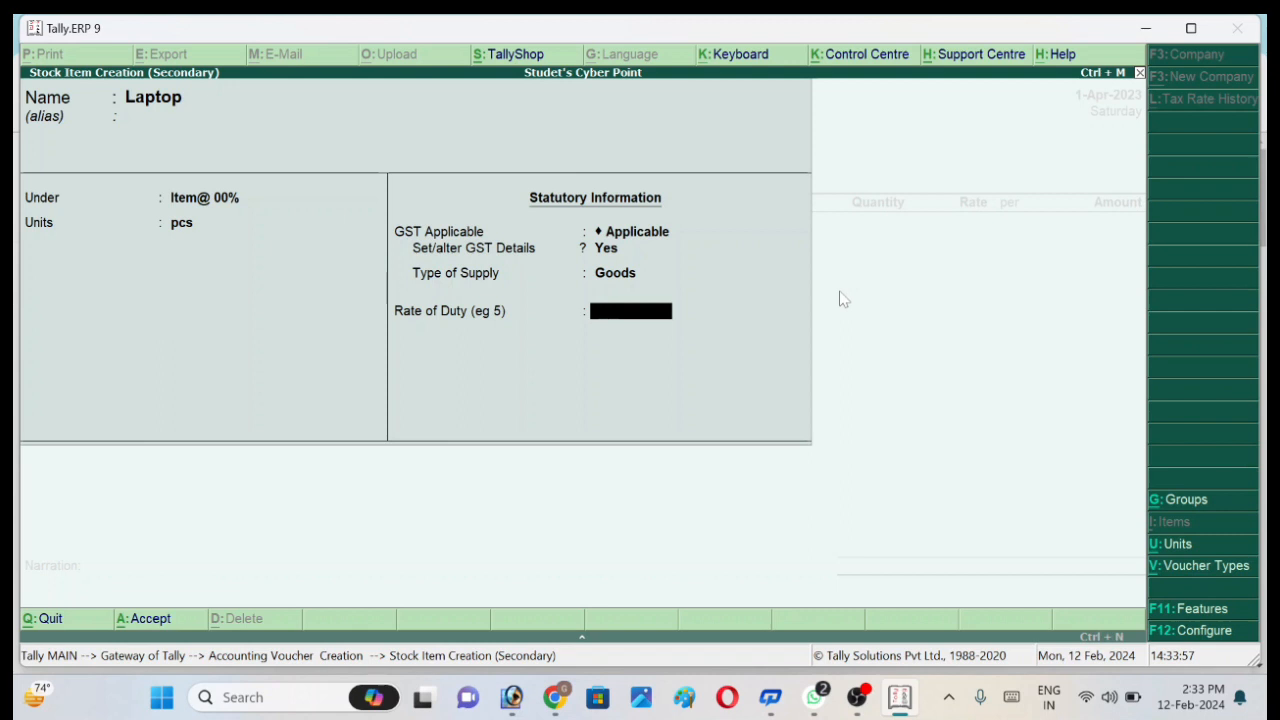
key("Return")
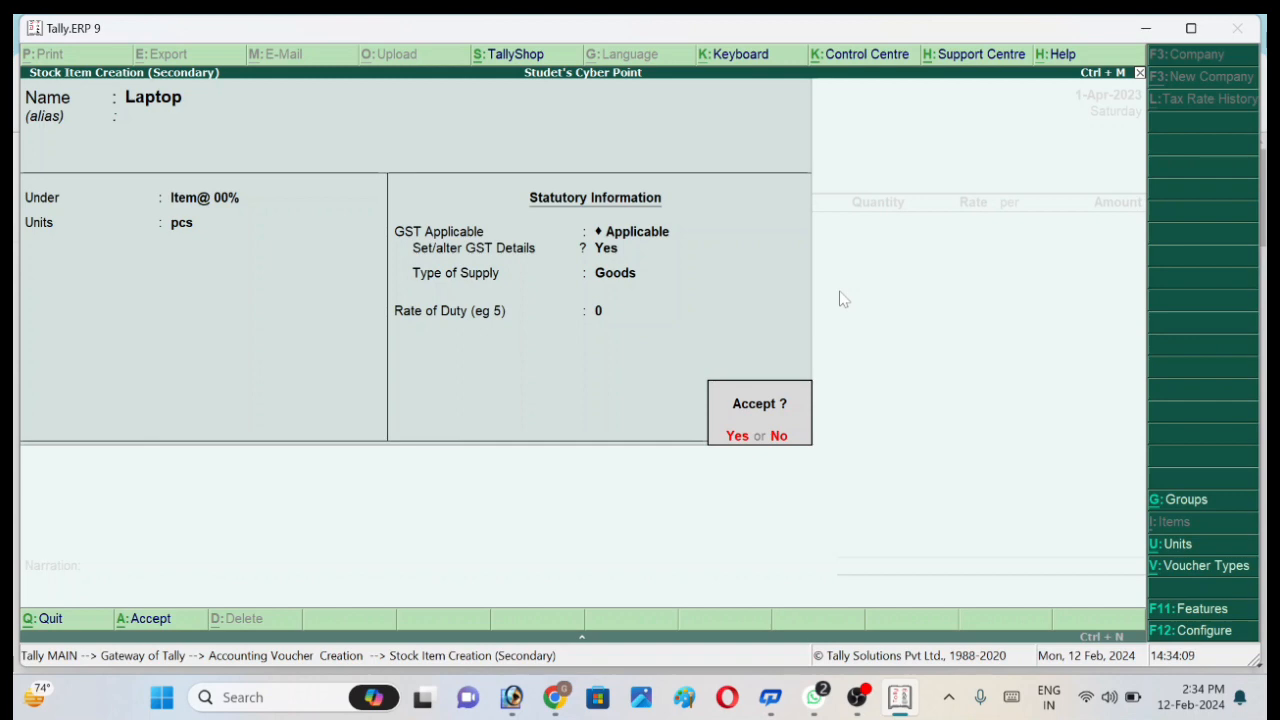
key("Return")
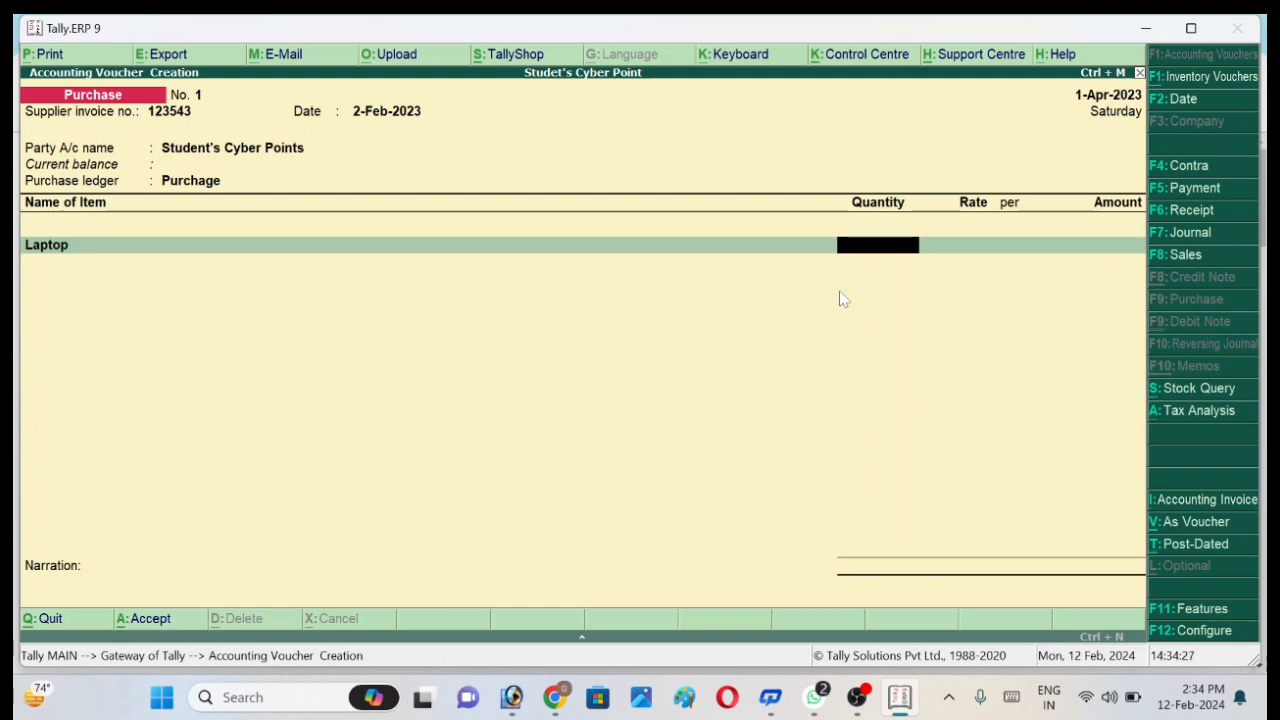
- Set the Laptop line's quantity to 10 pcs in the purchase voucher
type("10")
key("Return")
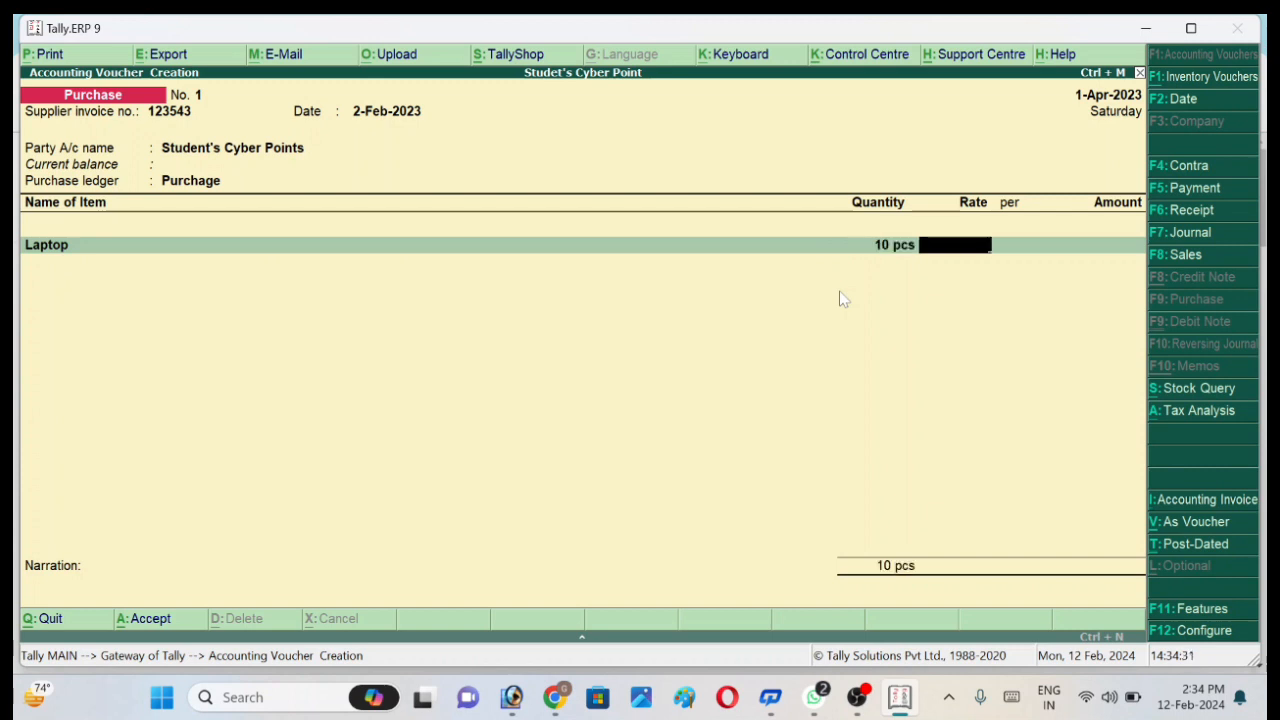
type("1000")
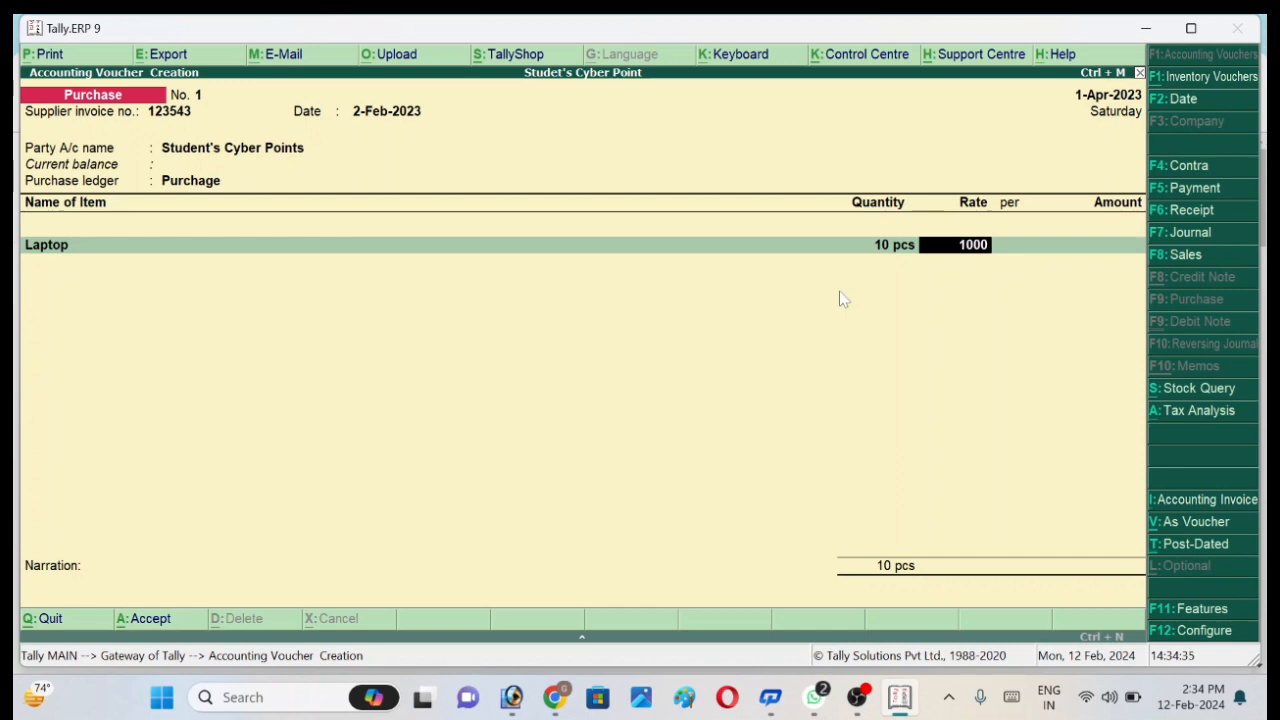
type("0")
key("BackSpace")
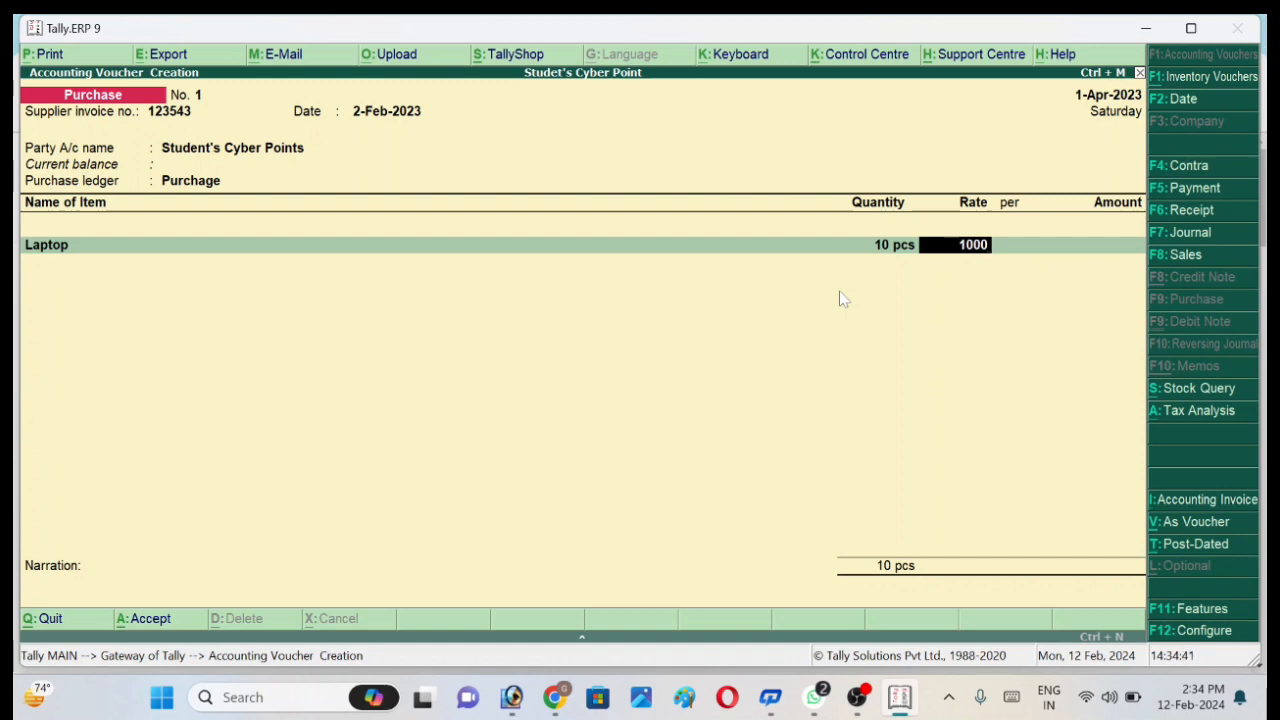
key("BackSpace")
key("BackSpace")
key("BackSpace")
key("BackSpace")
key("BackSpace")
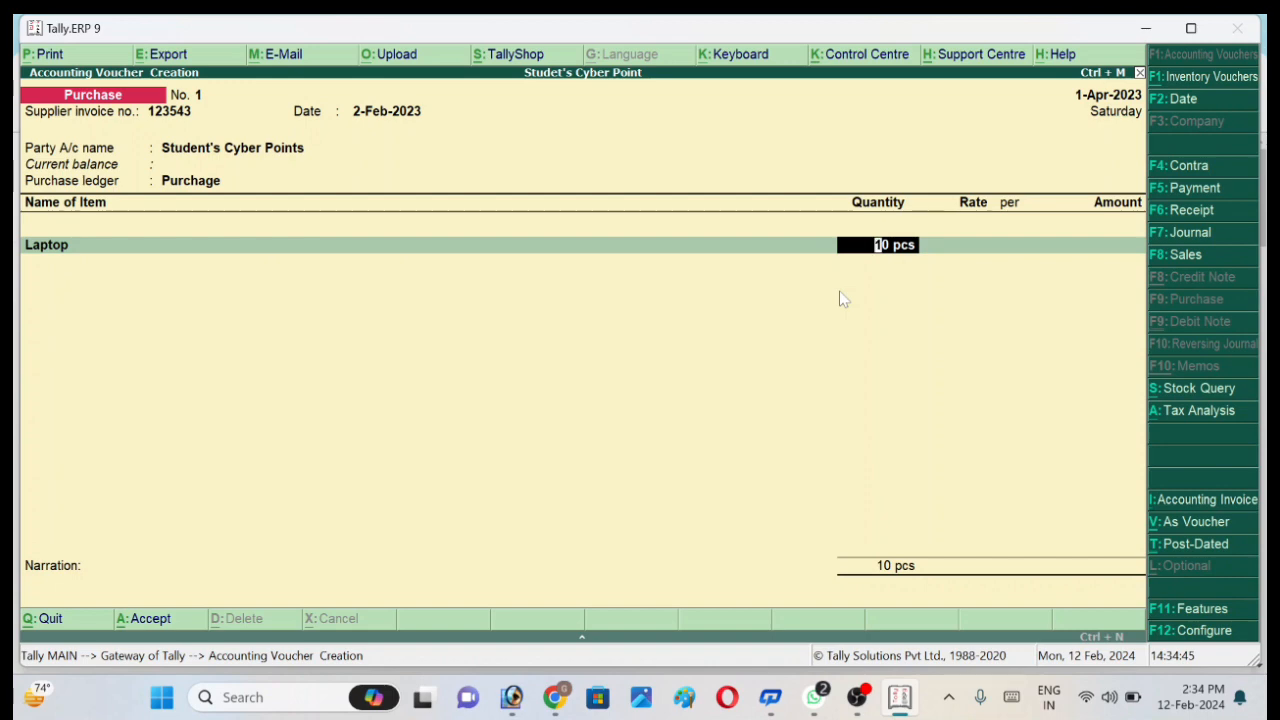
key("Return")
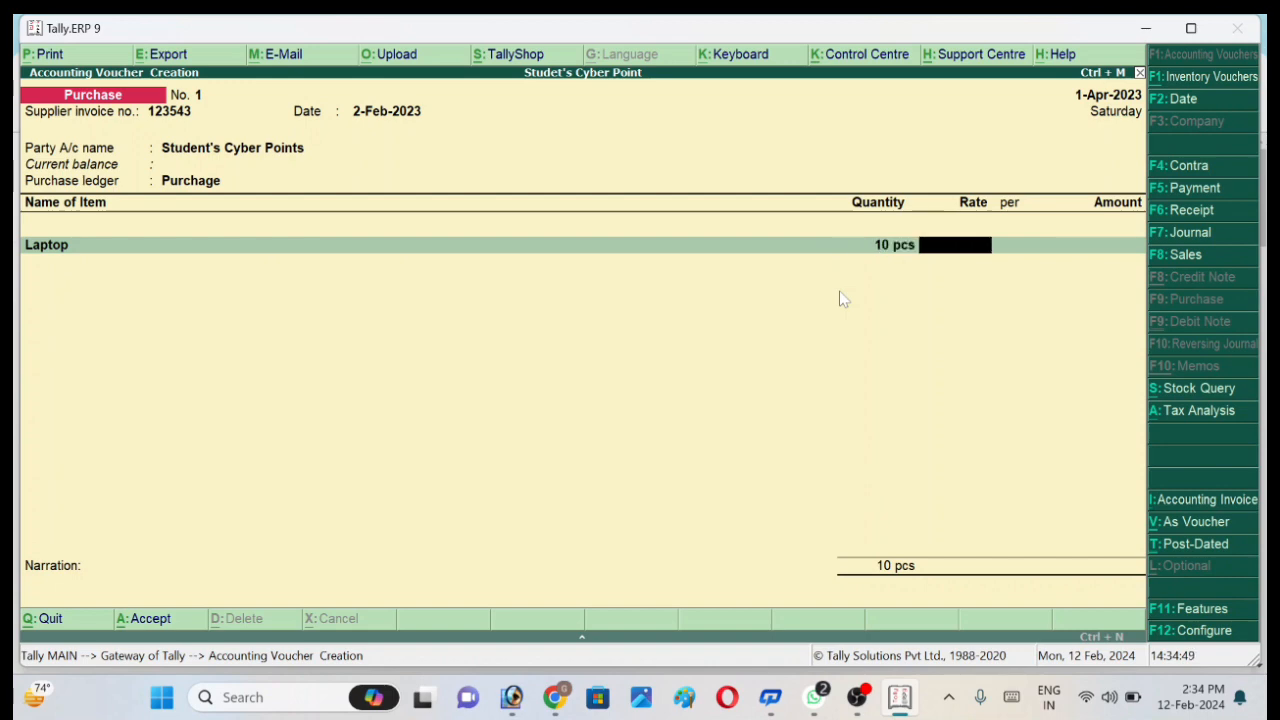
- Set the Laptop line's rate to 10000 per pcs and complete the line
type("10000")
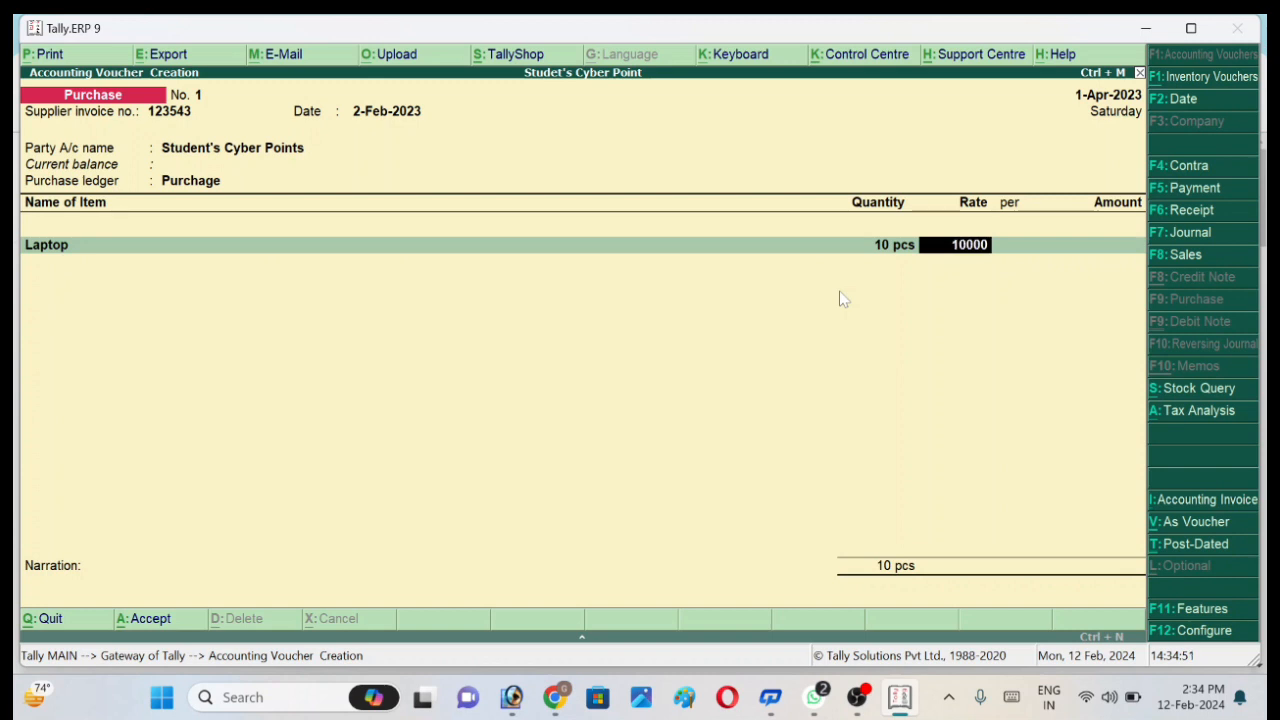
key("Return")
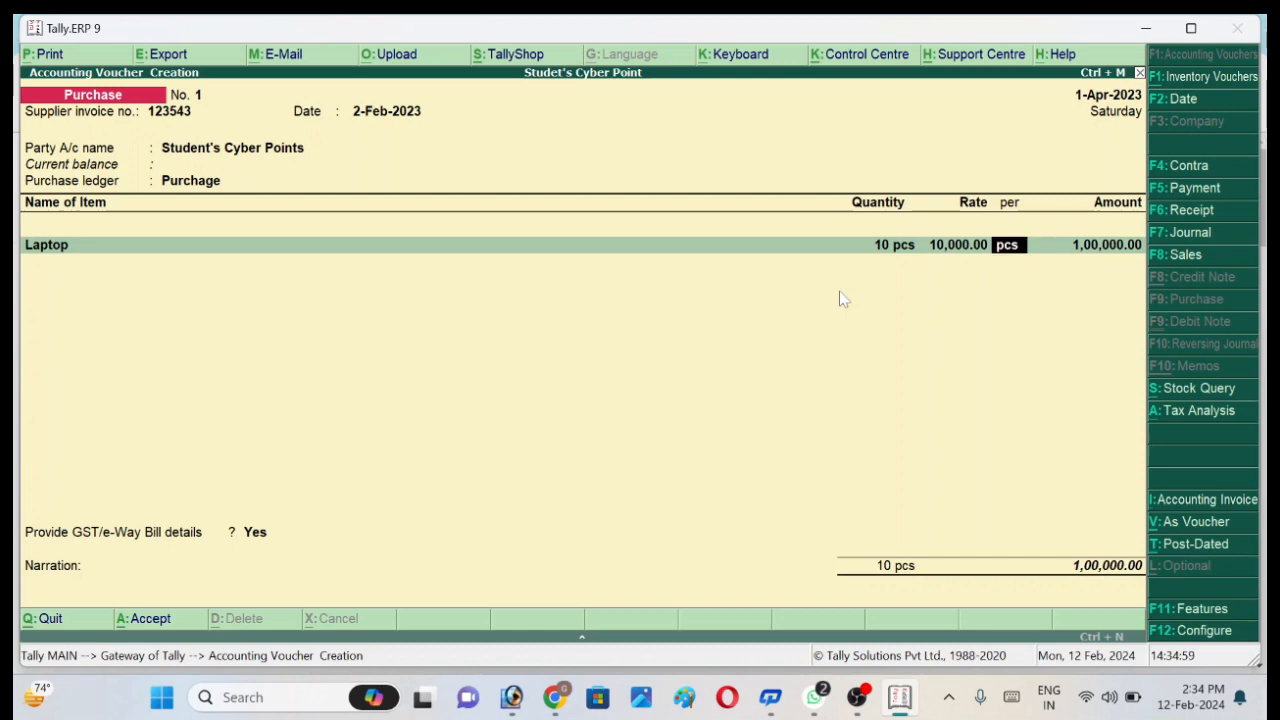
key("Return")
key("Return")
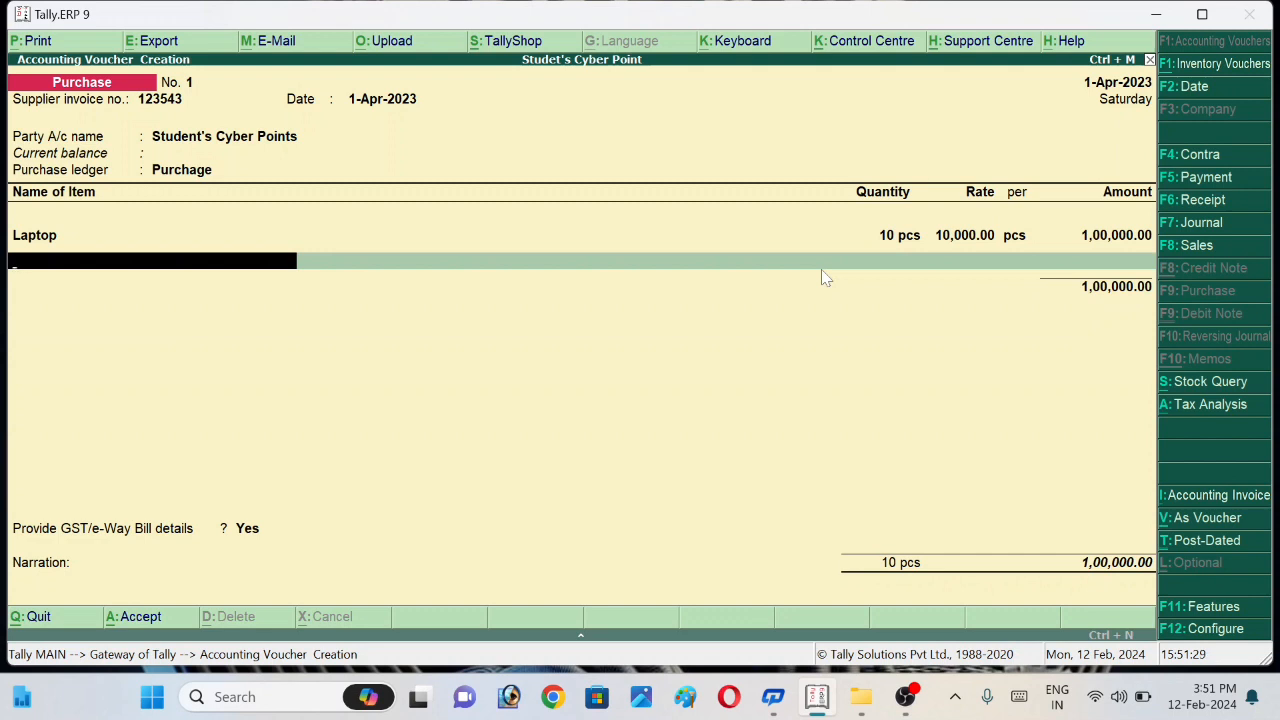
- Add the stock item ALU as a second line with a quantity of 10 KGS at a rate of 15 per KGS
type("Alu")
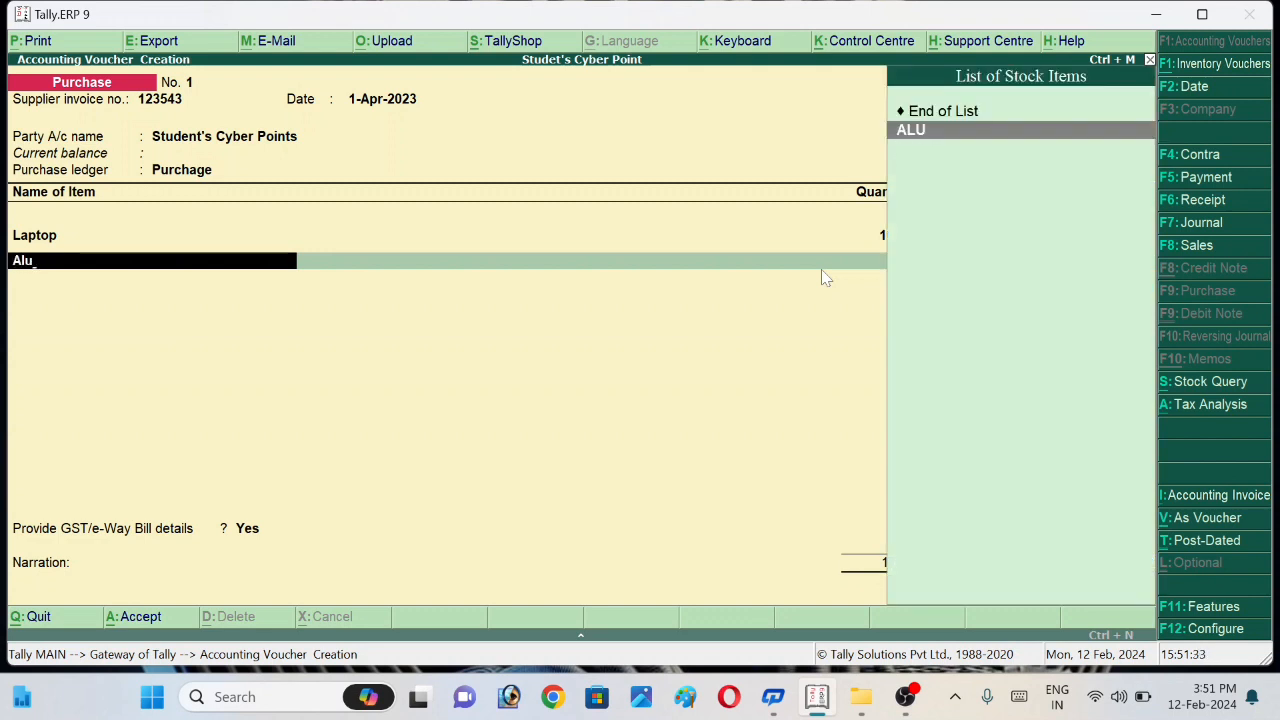
key("Return")
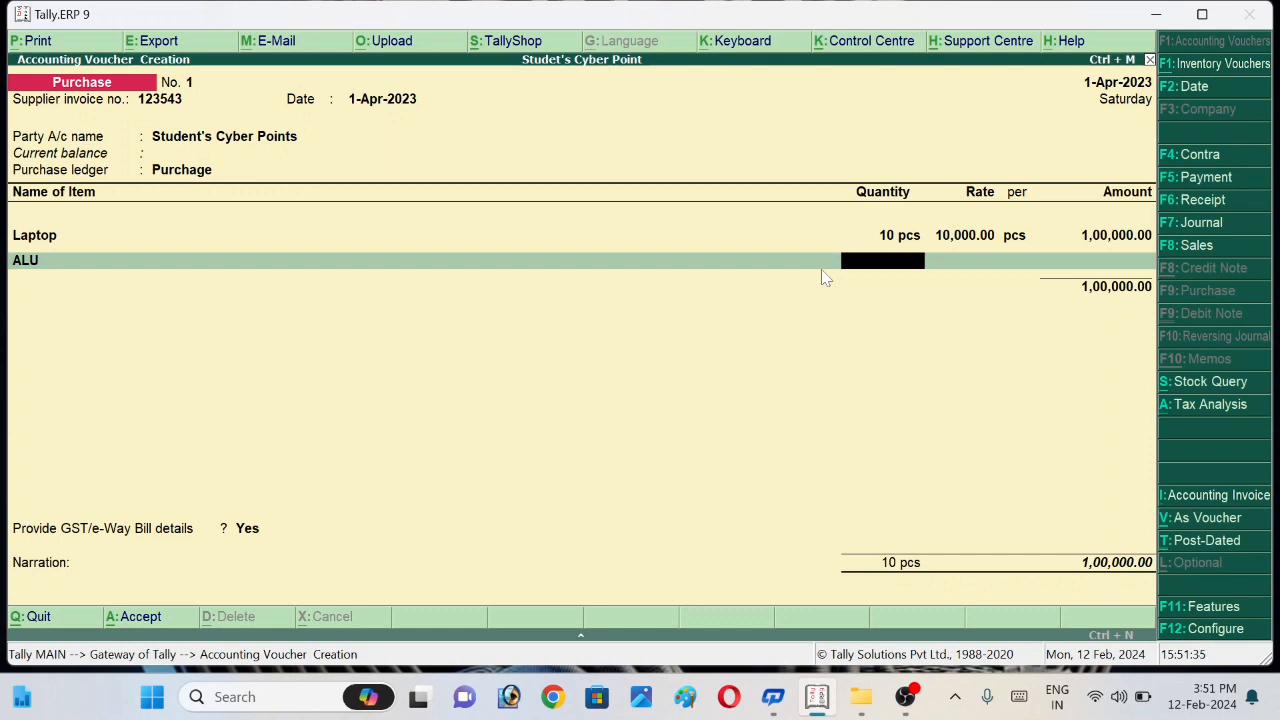
type("10")
key("Return")
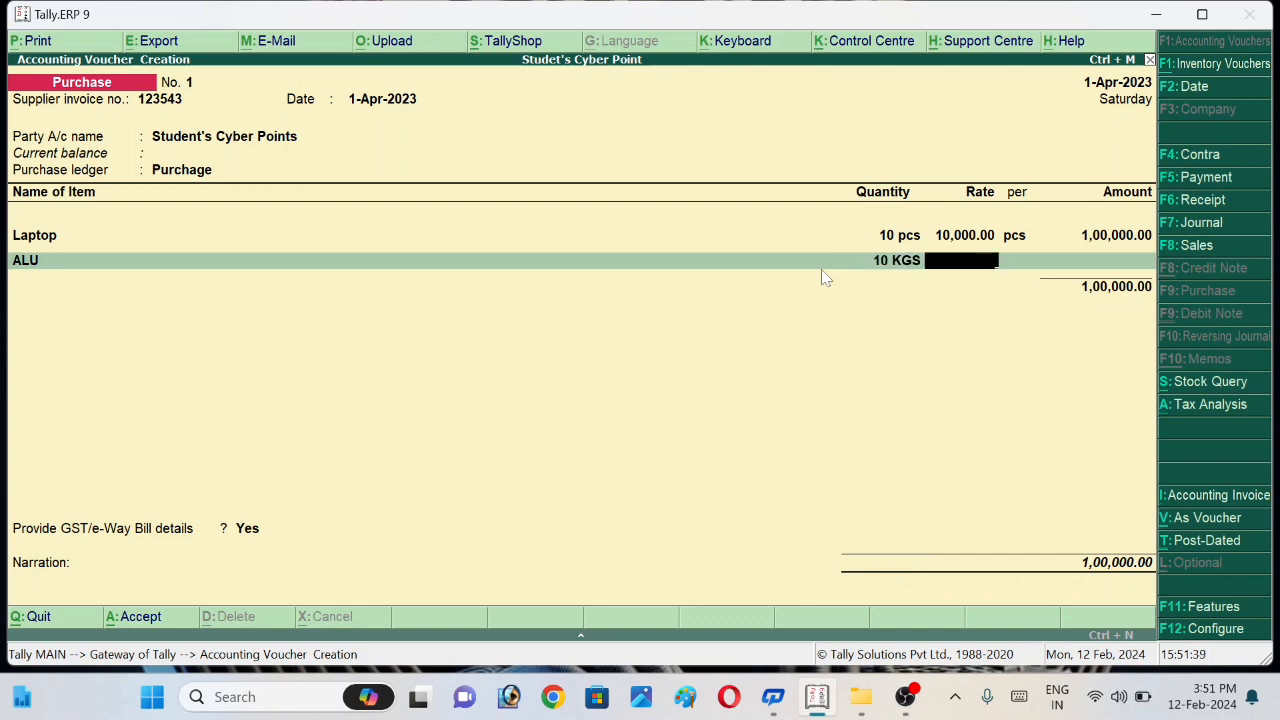
type("15")
key("Return")
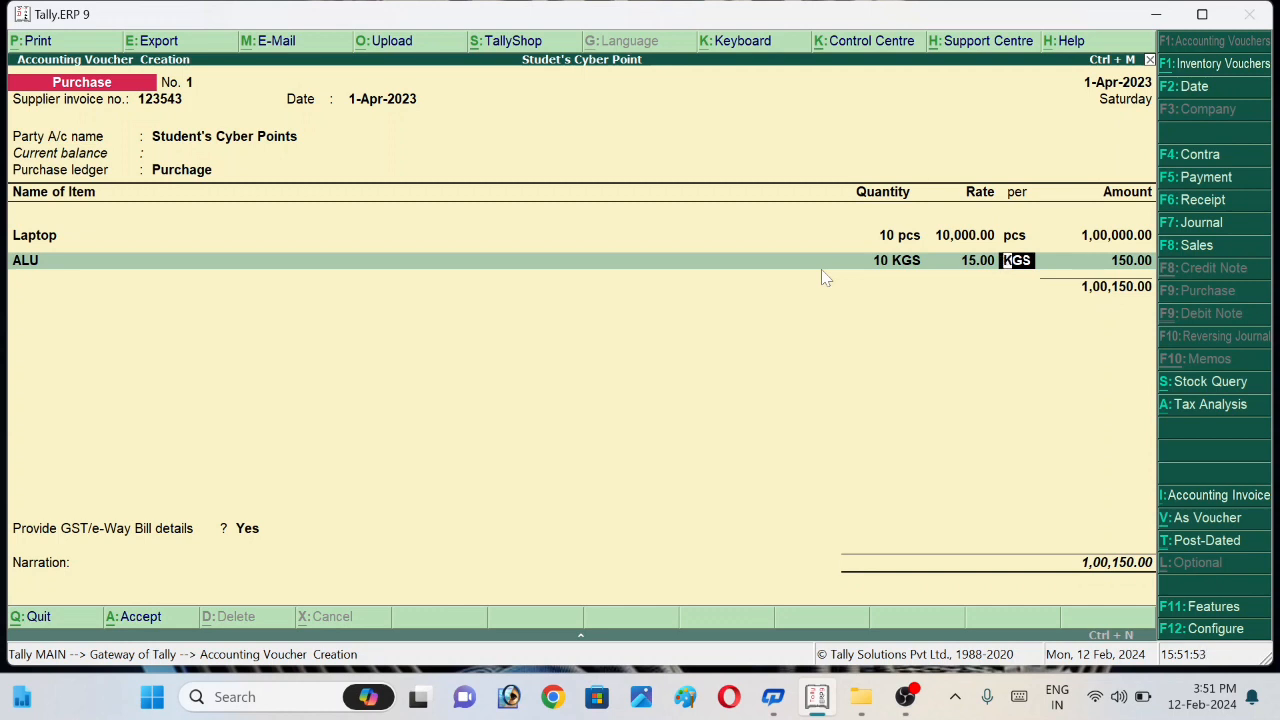
key("Return")
key("Return")
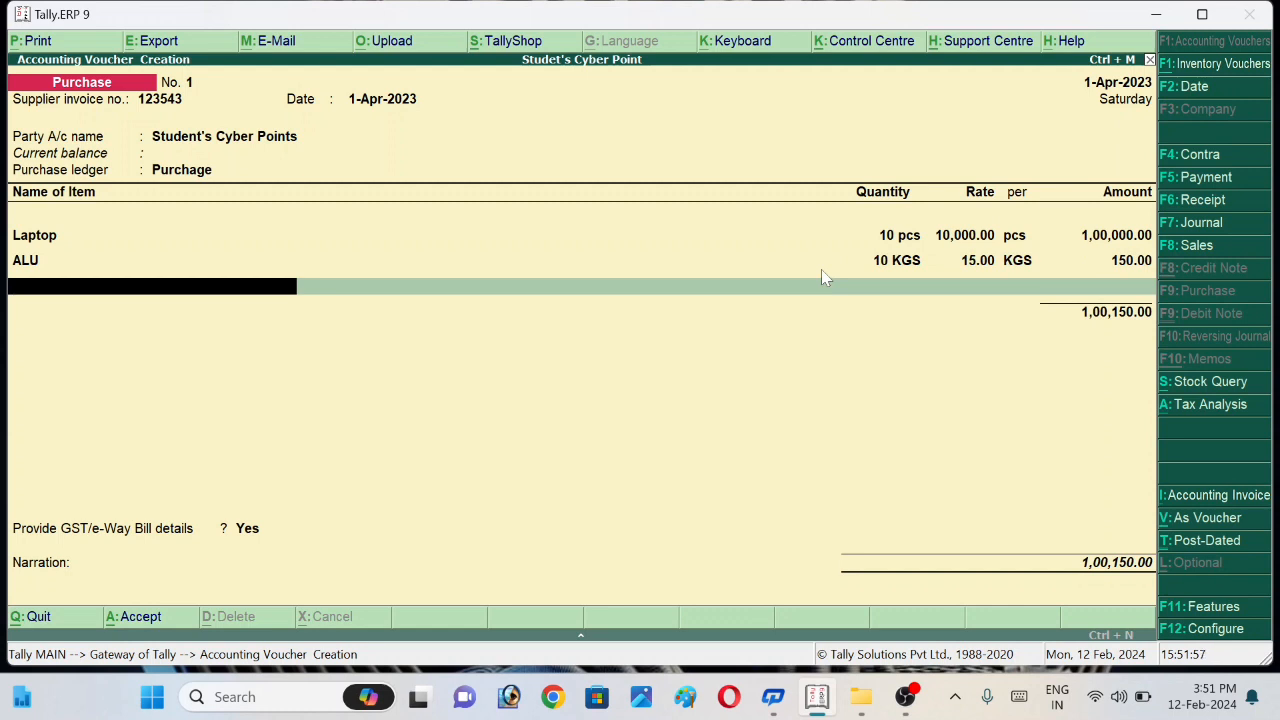
- End the item list and choose Yes for providing the voucher's GST/e-Way Bill details
key("Return")
key("Return")
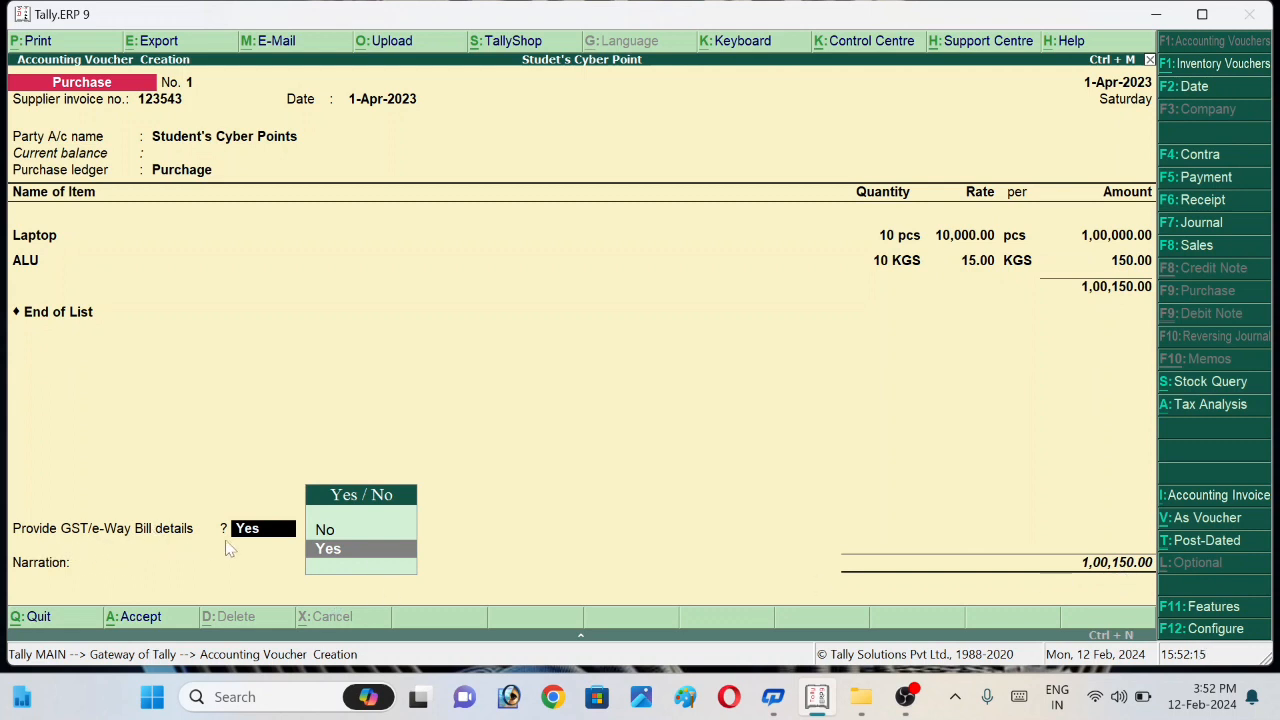
left_click(328, 551)
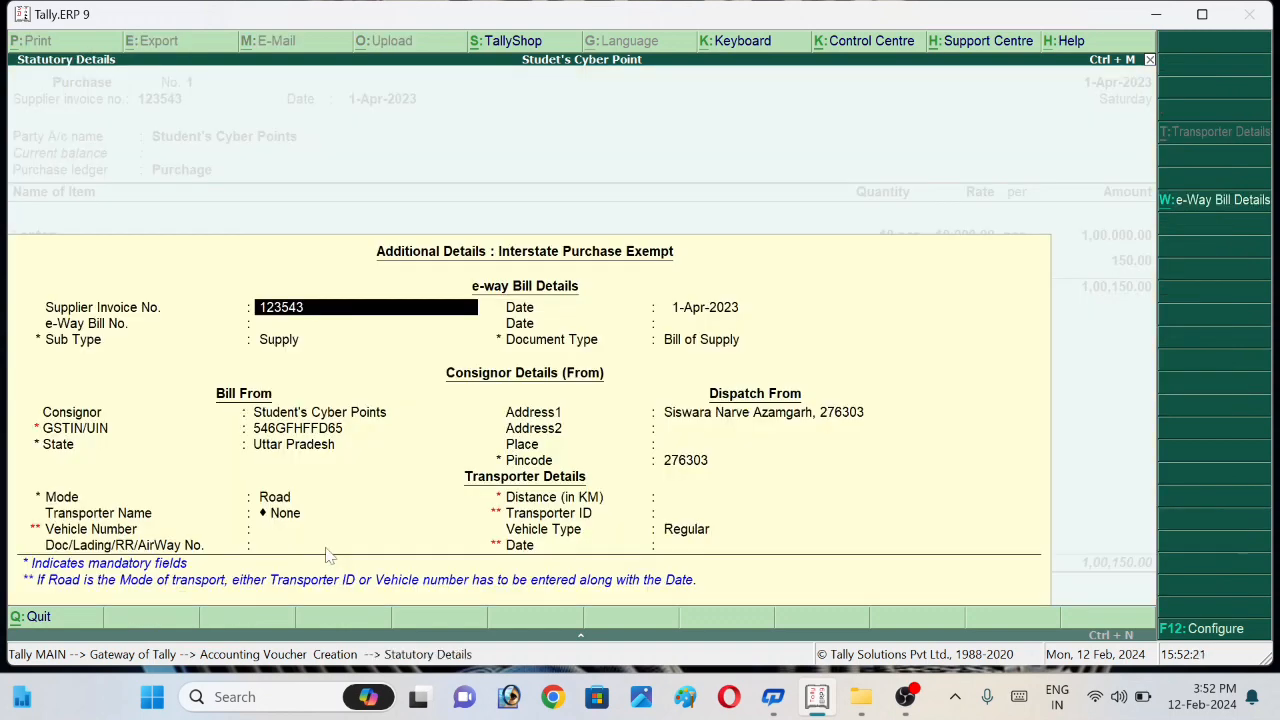
- Accept the prefilled e-way bill, consignor and transporter details, keeping Supply, Bill of Supply, Road and no transporter
key("Return")
key("Return")
key("Return")
key("Return")
key("Return")
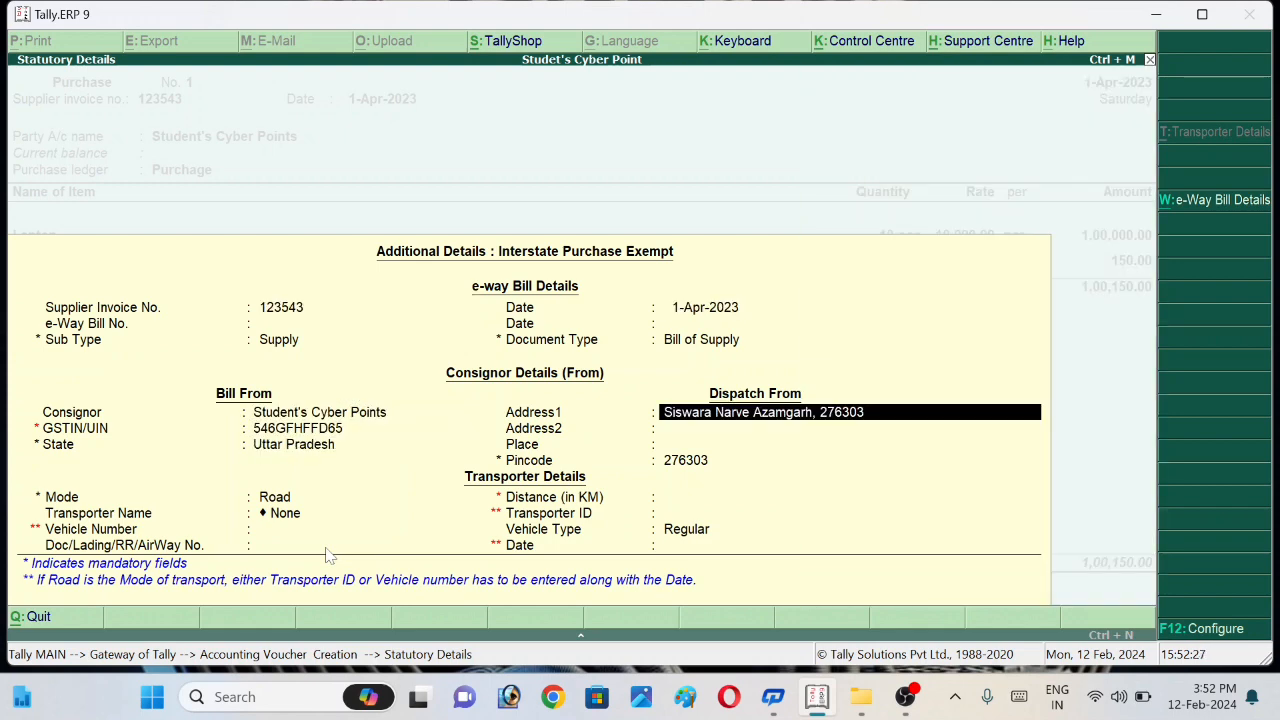
key("Return")
key("Return")
key("Return")
key("Return")
key("Return")
key("Return")
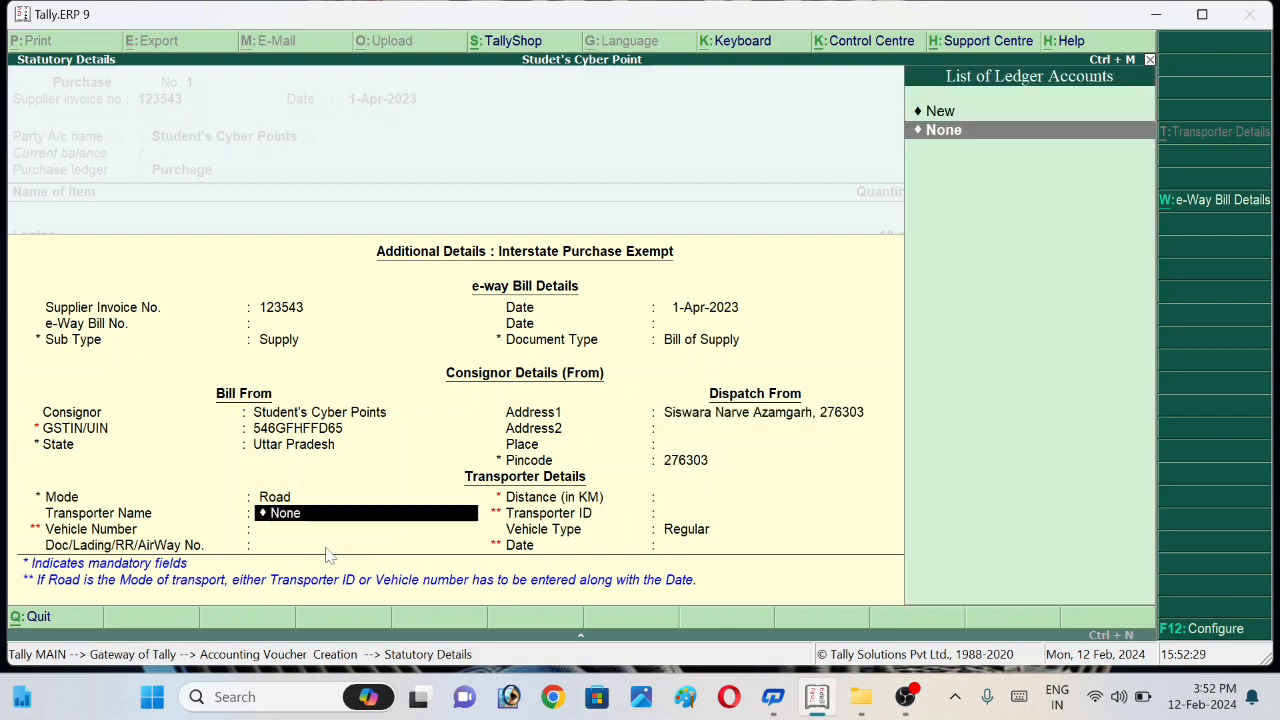
key("Return")
key("Return")
key("Return")
key("Return")
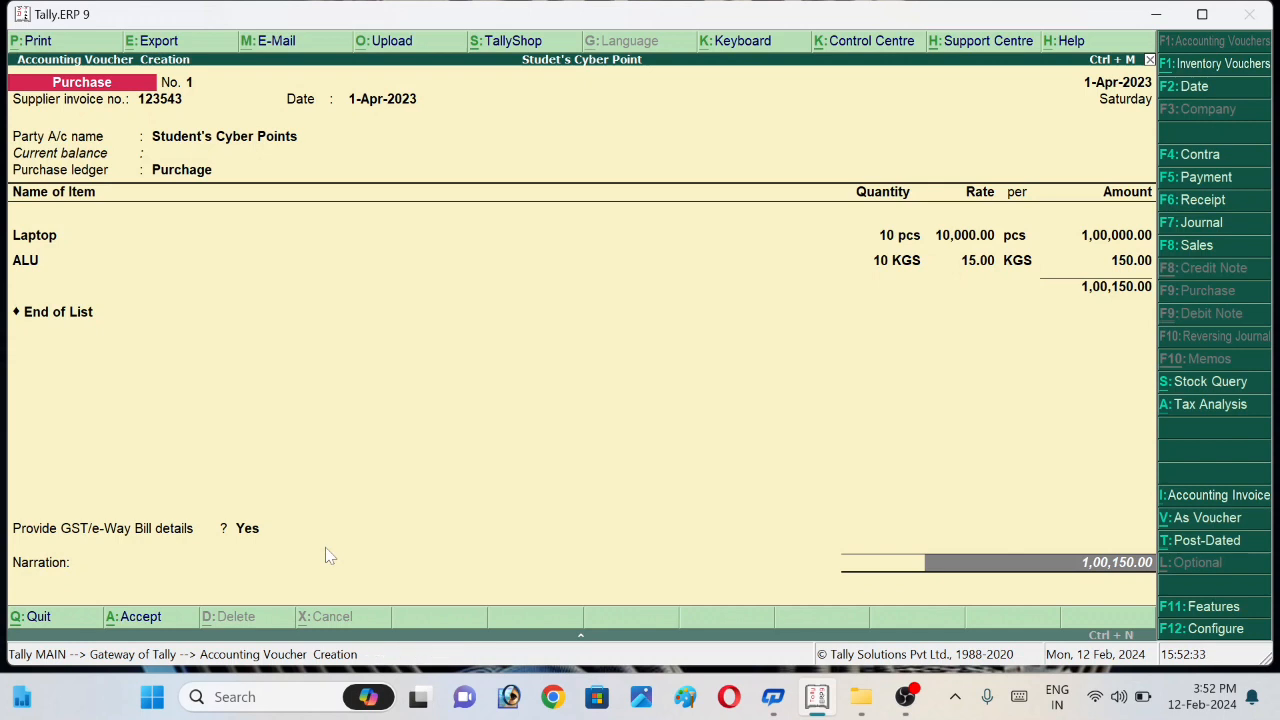
- Leave the narration blank and save the purchase voucher
key("Return")
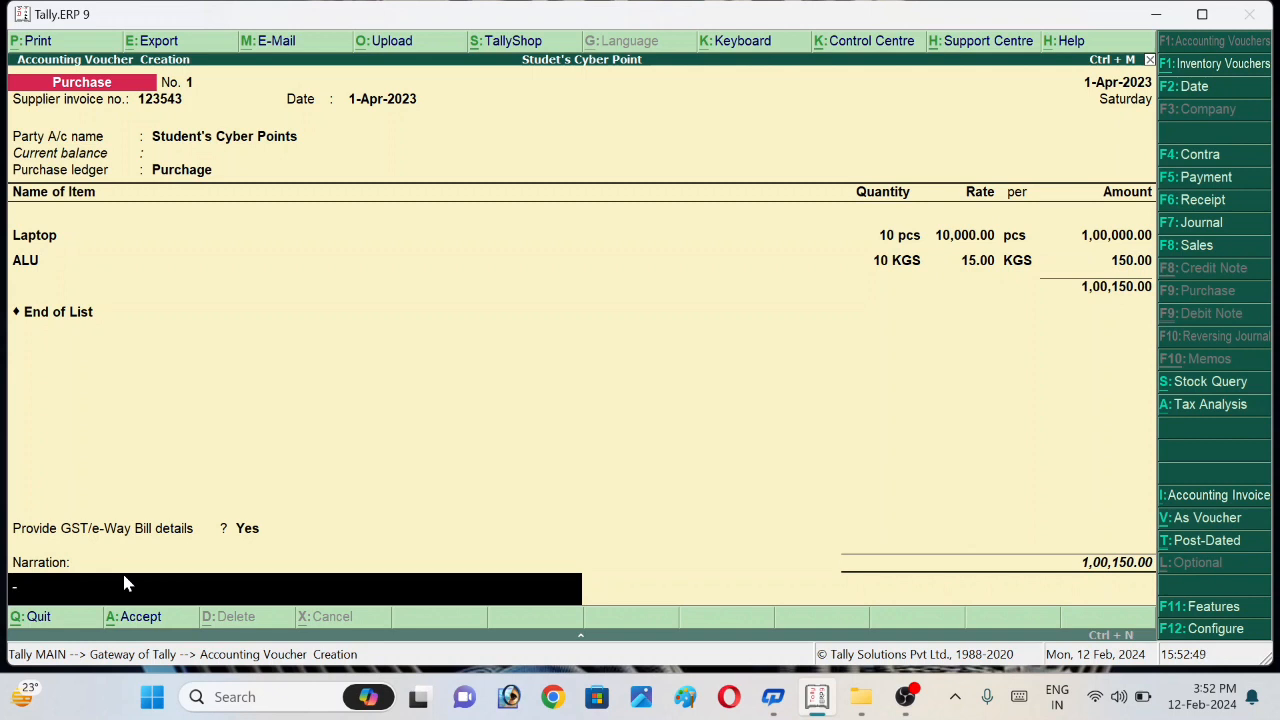
key("Return")
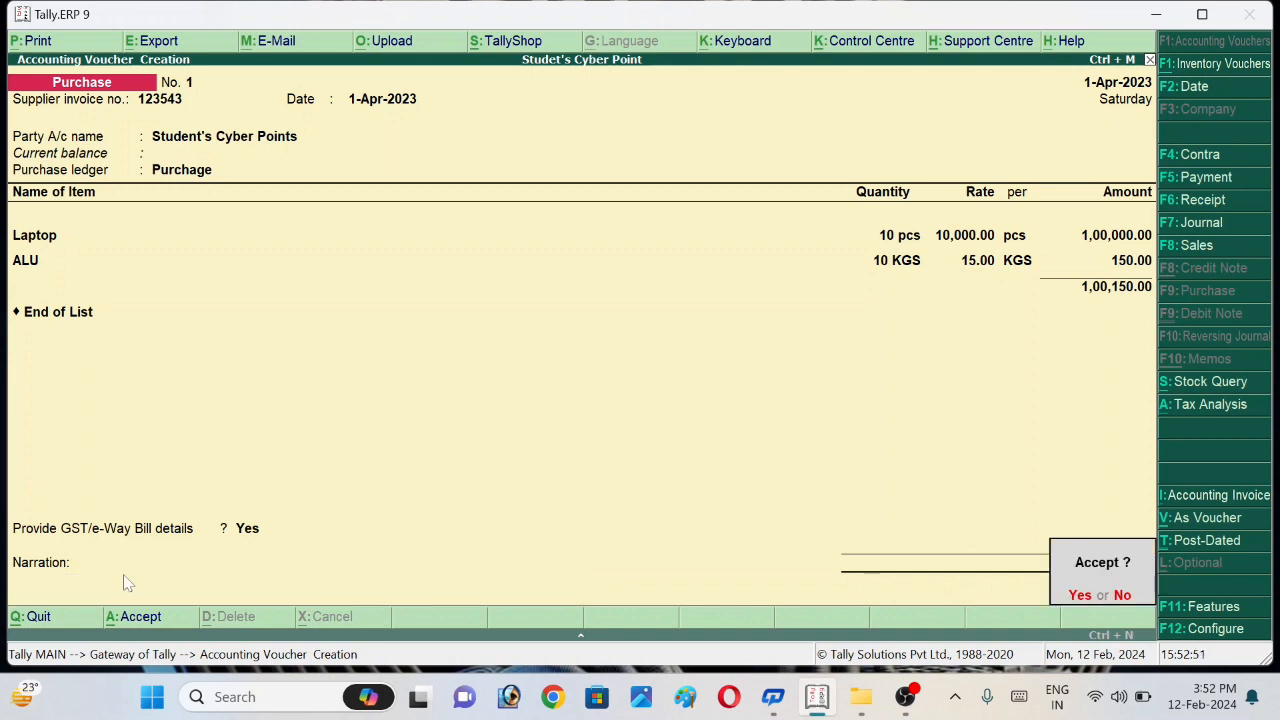
key("Return")
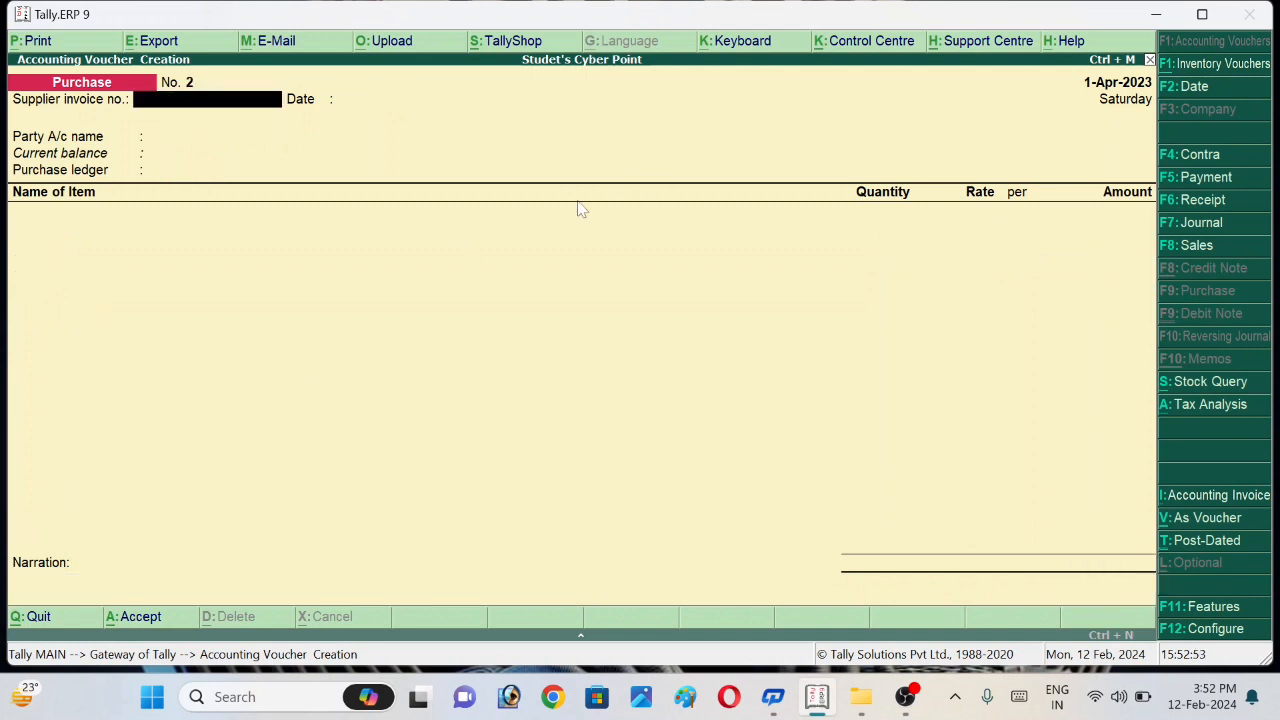
- Set Tally aside, switch to Chrome and search the web for "types of invoice"
left_click(1155, 20)
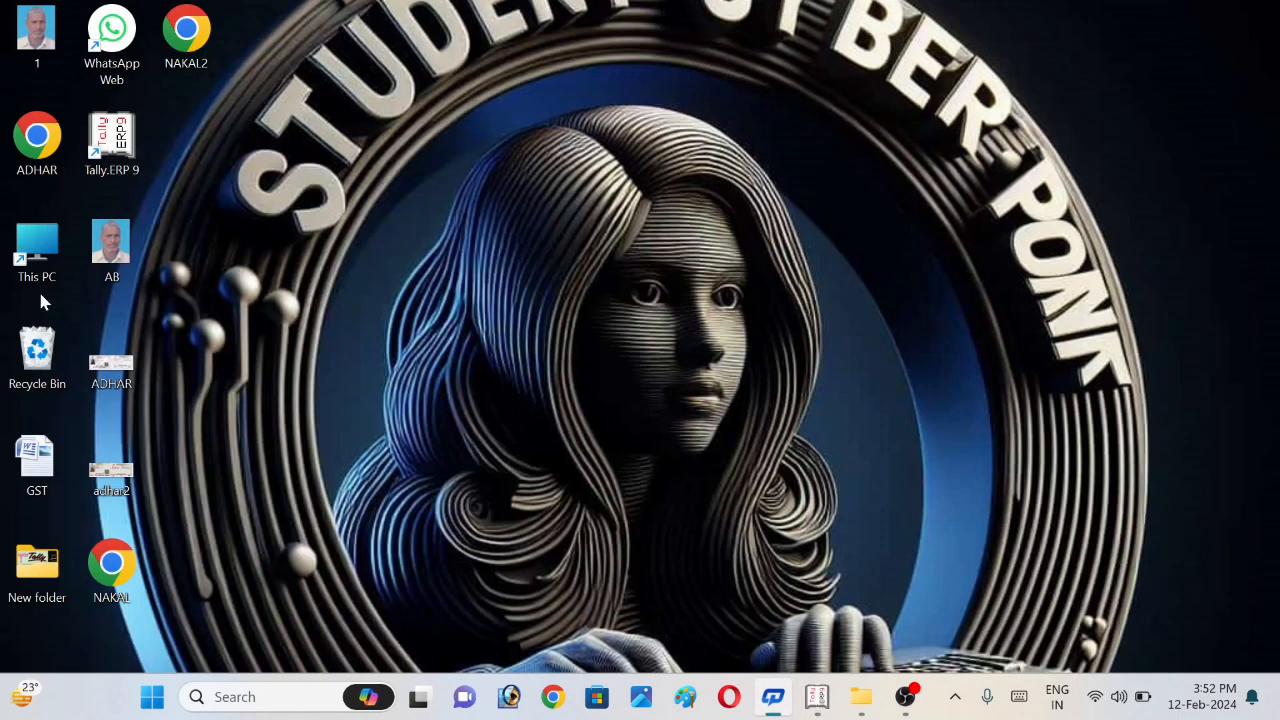
left_click(555, 705)
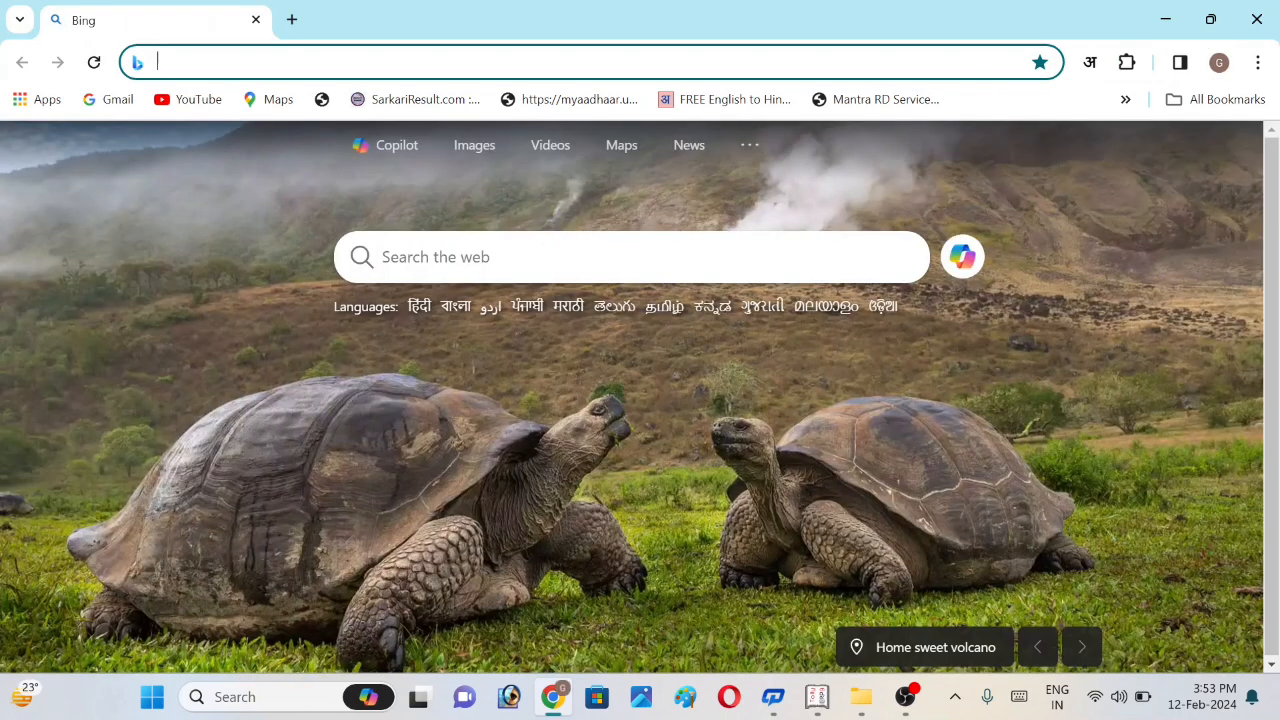
type("ty")
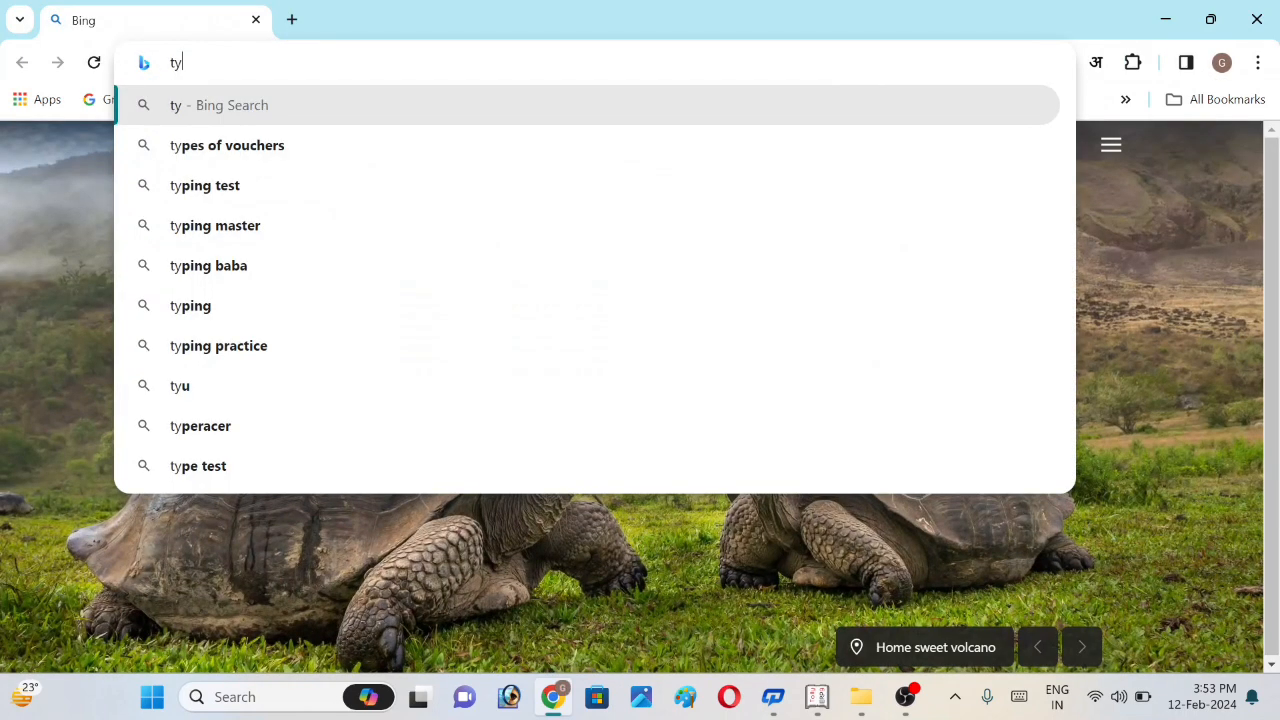
type("pes of ")
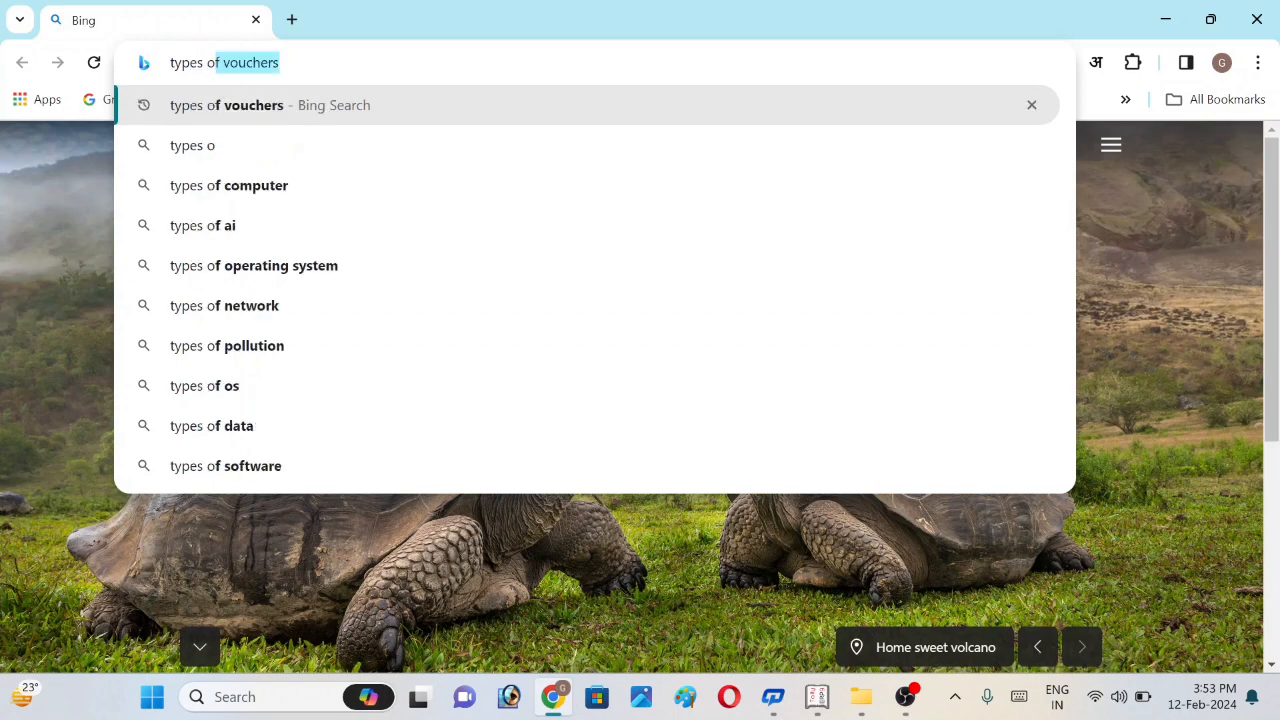
type("invoi")
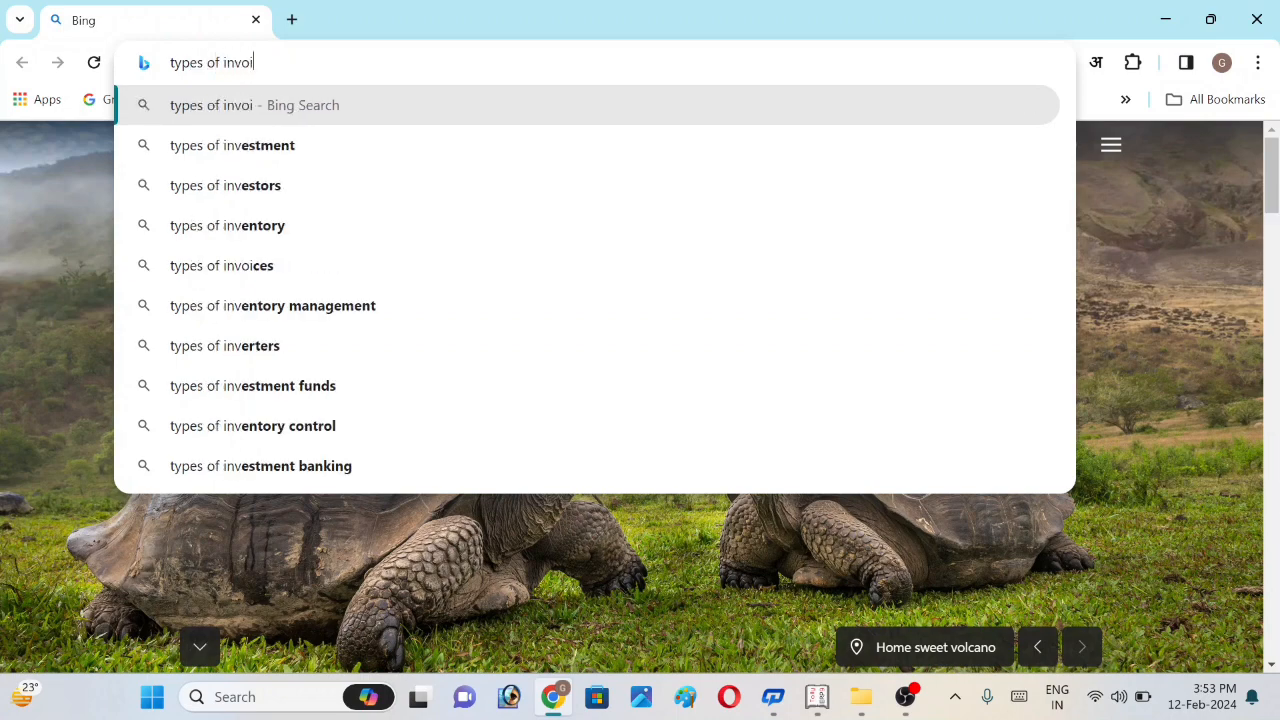
type("ce")
key("Return")
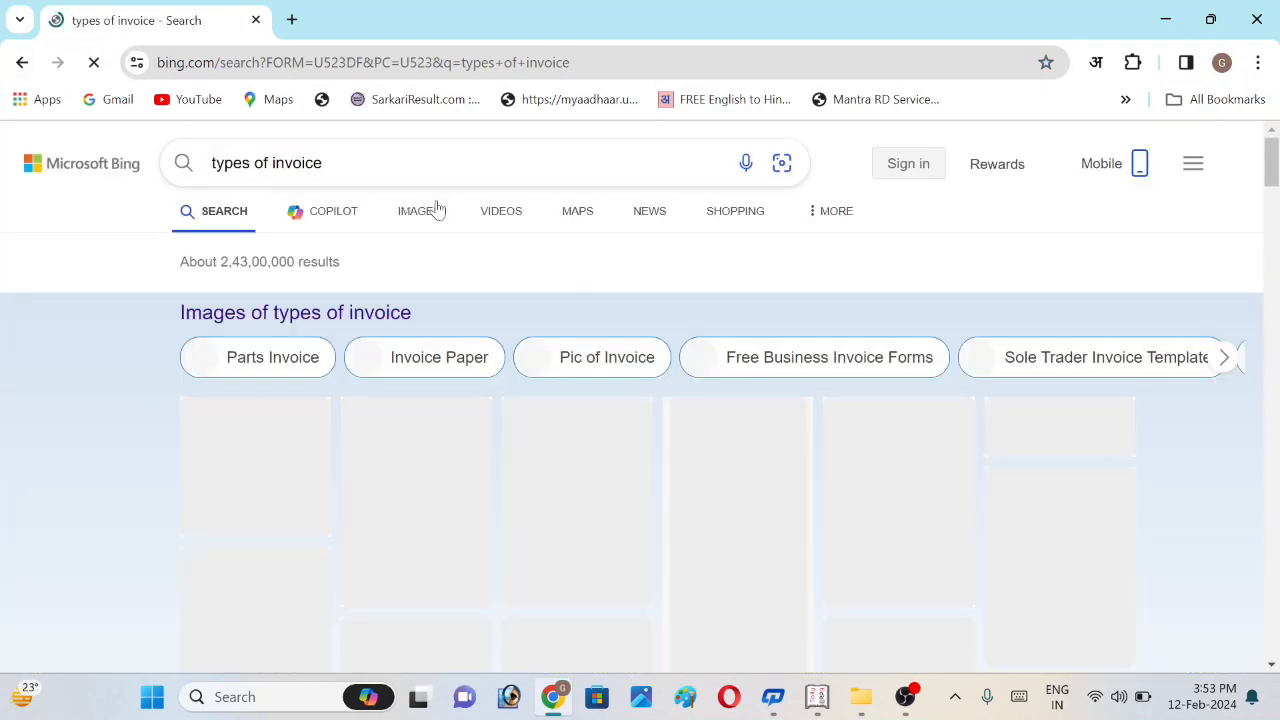
- Show the image results for "types of invoice" and browse through the invoice examples
left_click(418, 218)
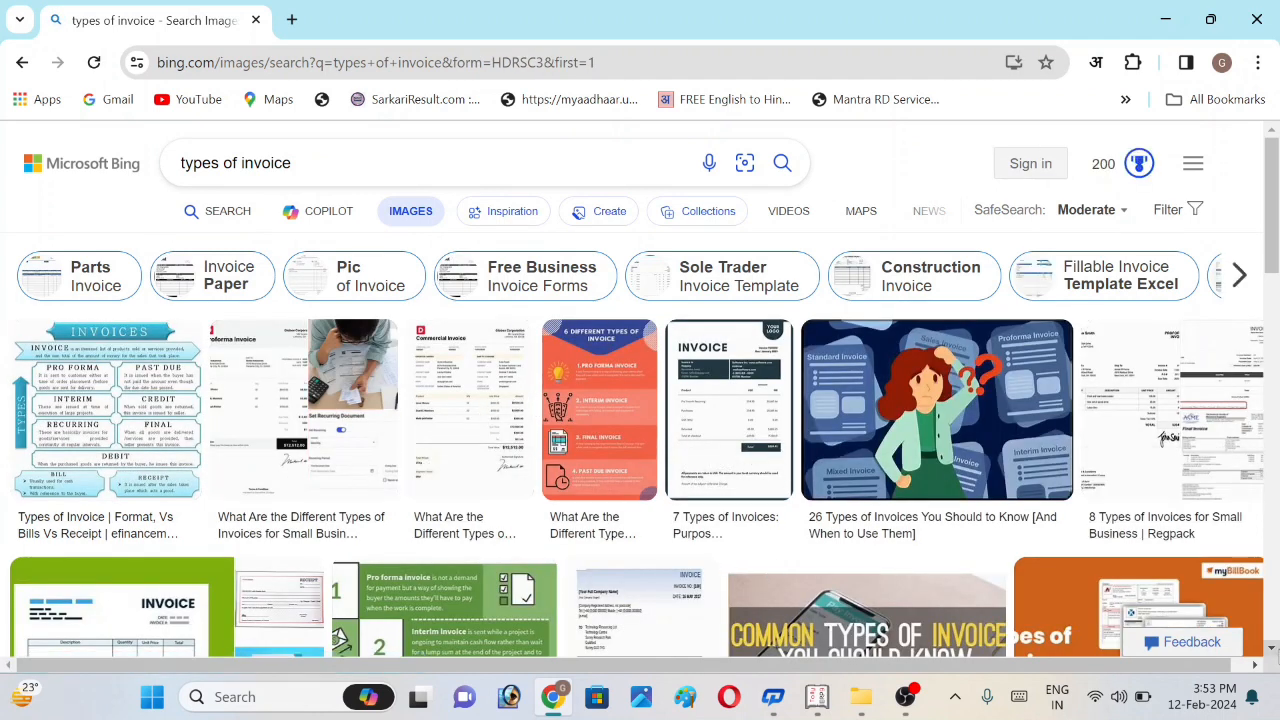
left_click_drag(1272, 650, 1272, 652)
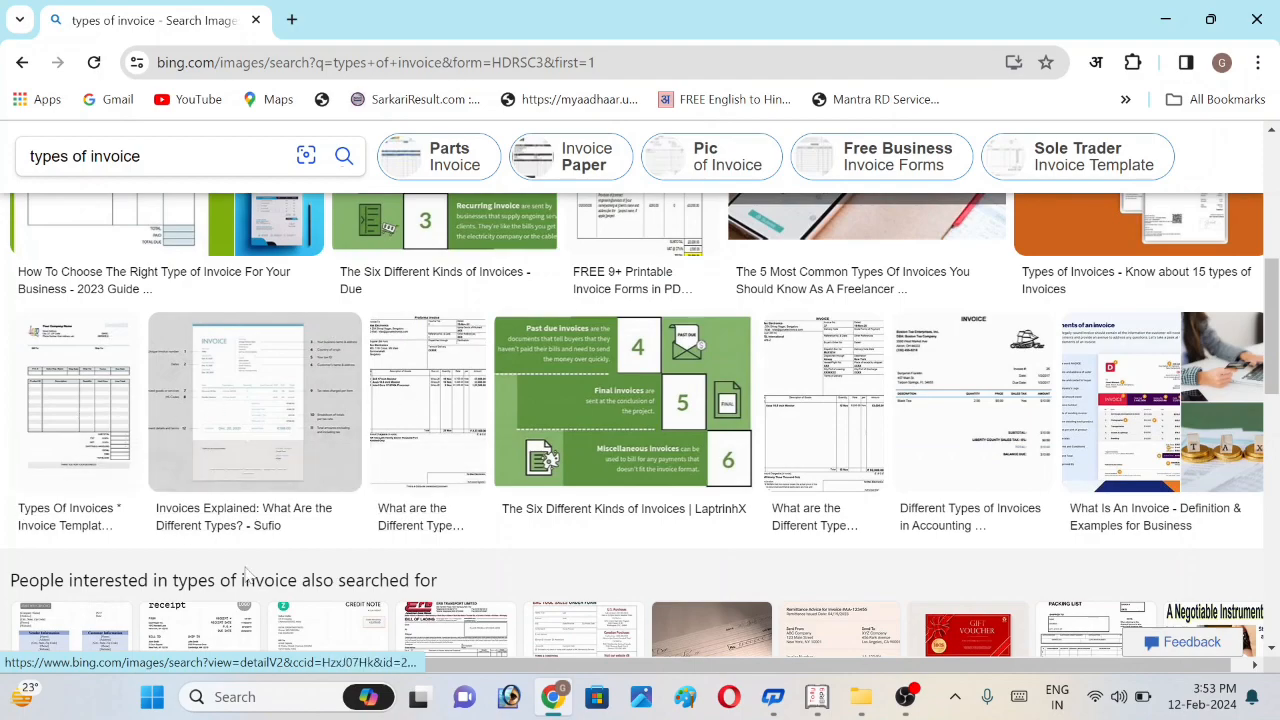
left_click(1271, 648)
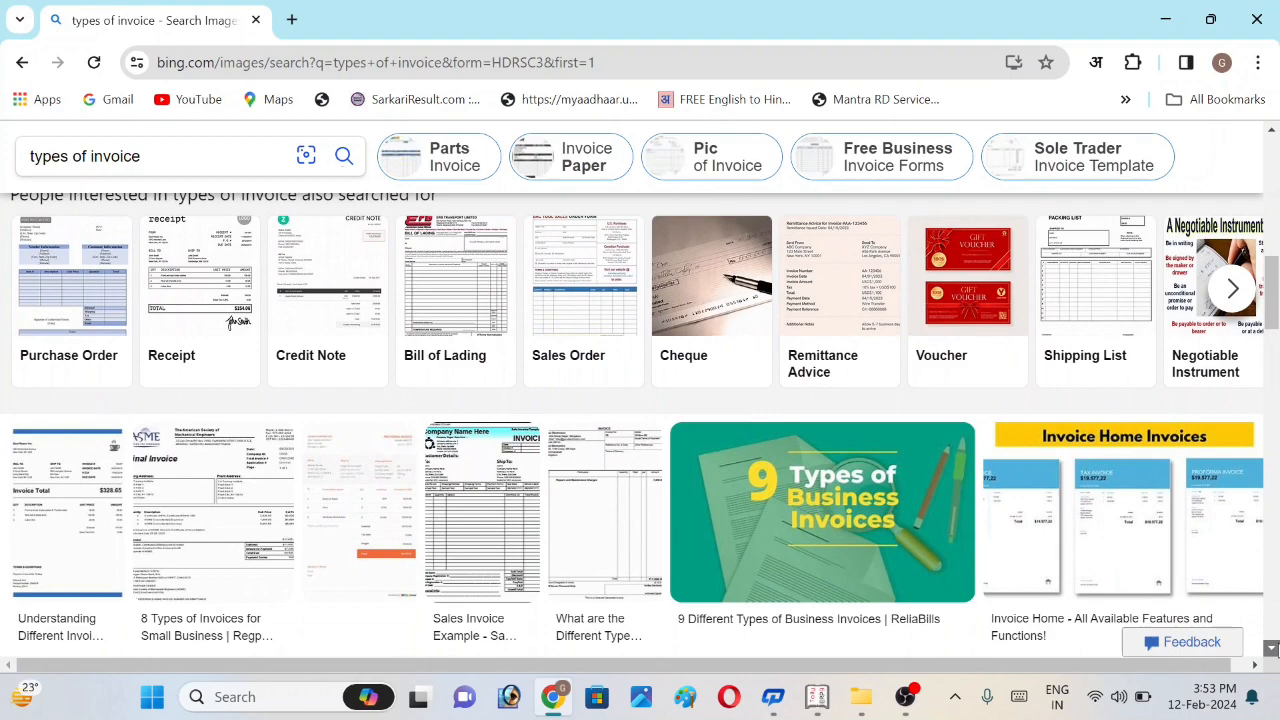
left_click(1271, 648)
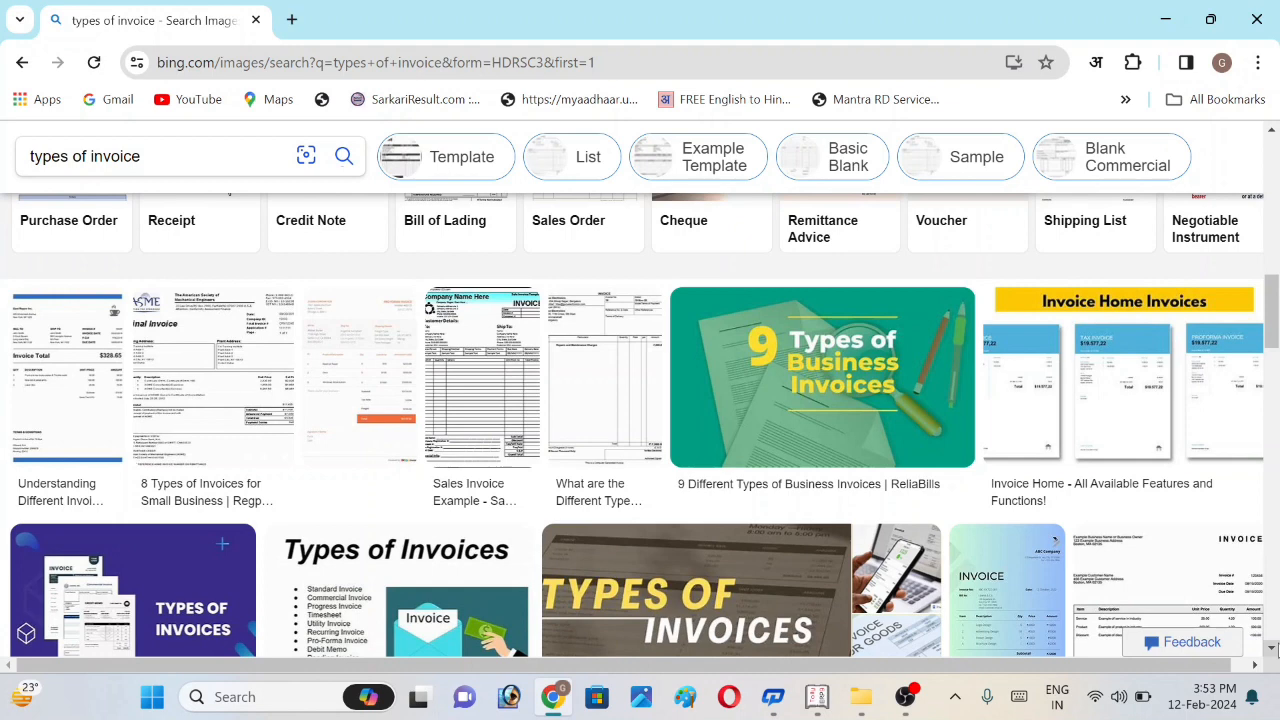
mouse_move(906, 703)
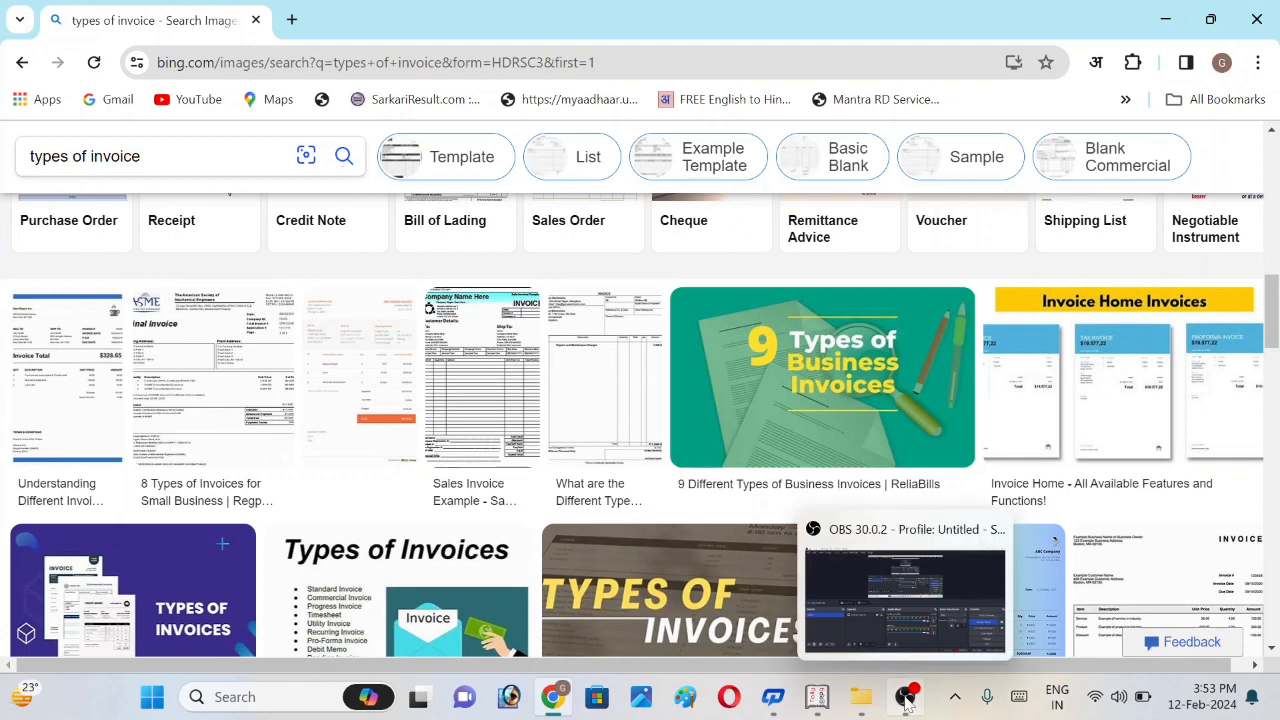